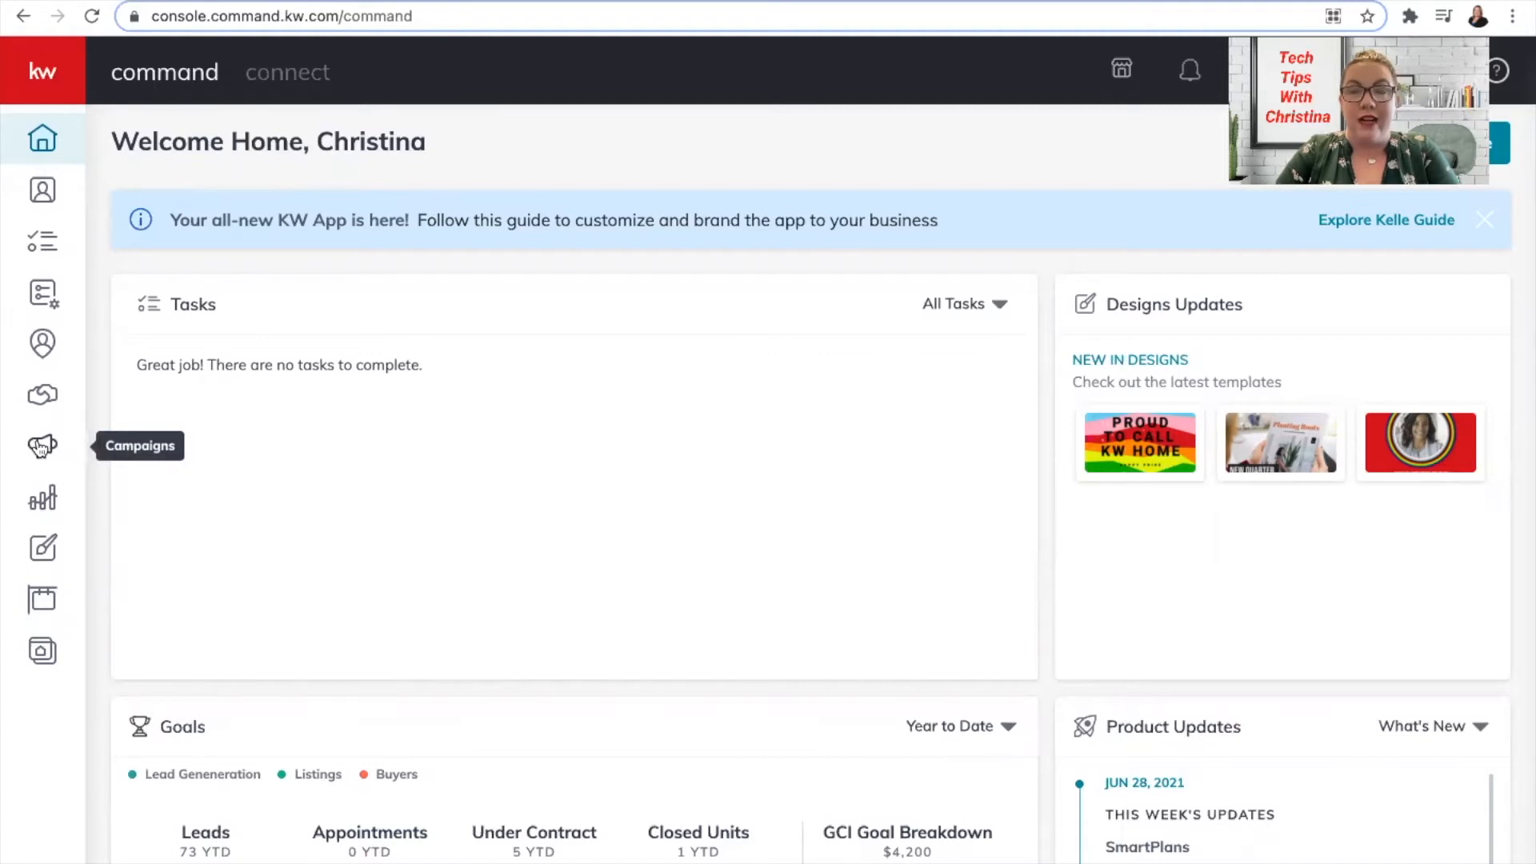
Start a new Social Ad campaign named 'Listing Advertising' from the Campaigns dashboard.
click(40, 447)
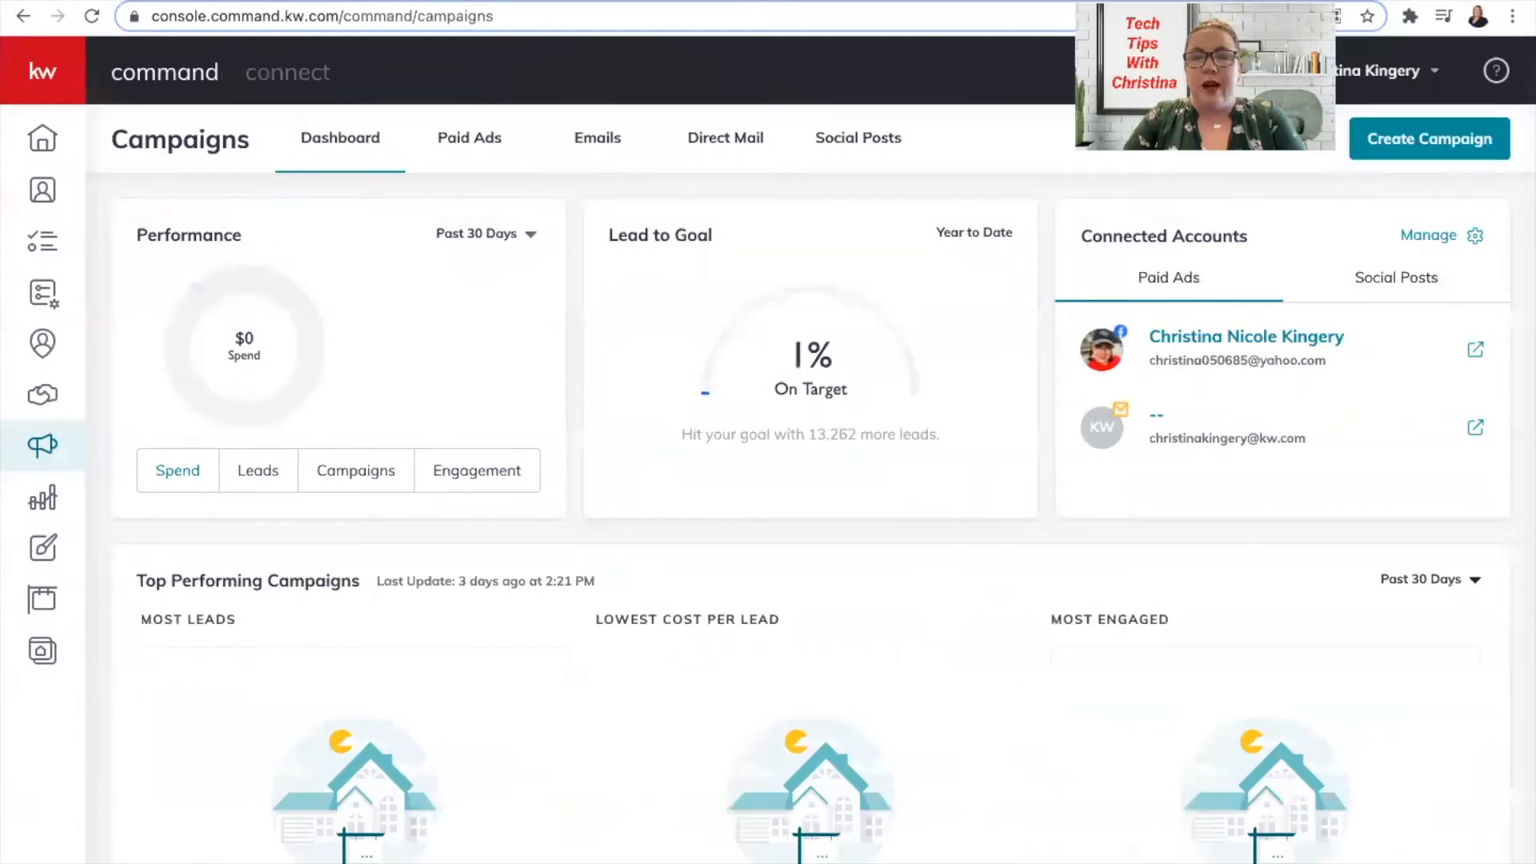
click(1422, 139)
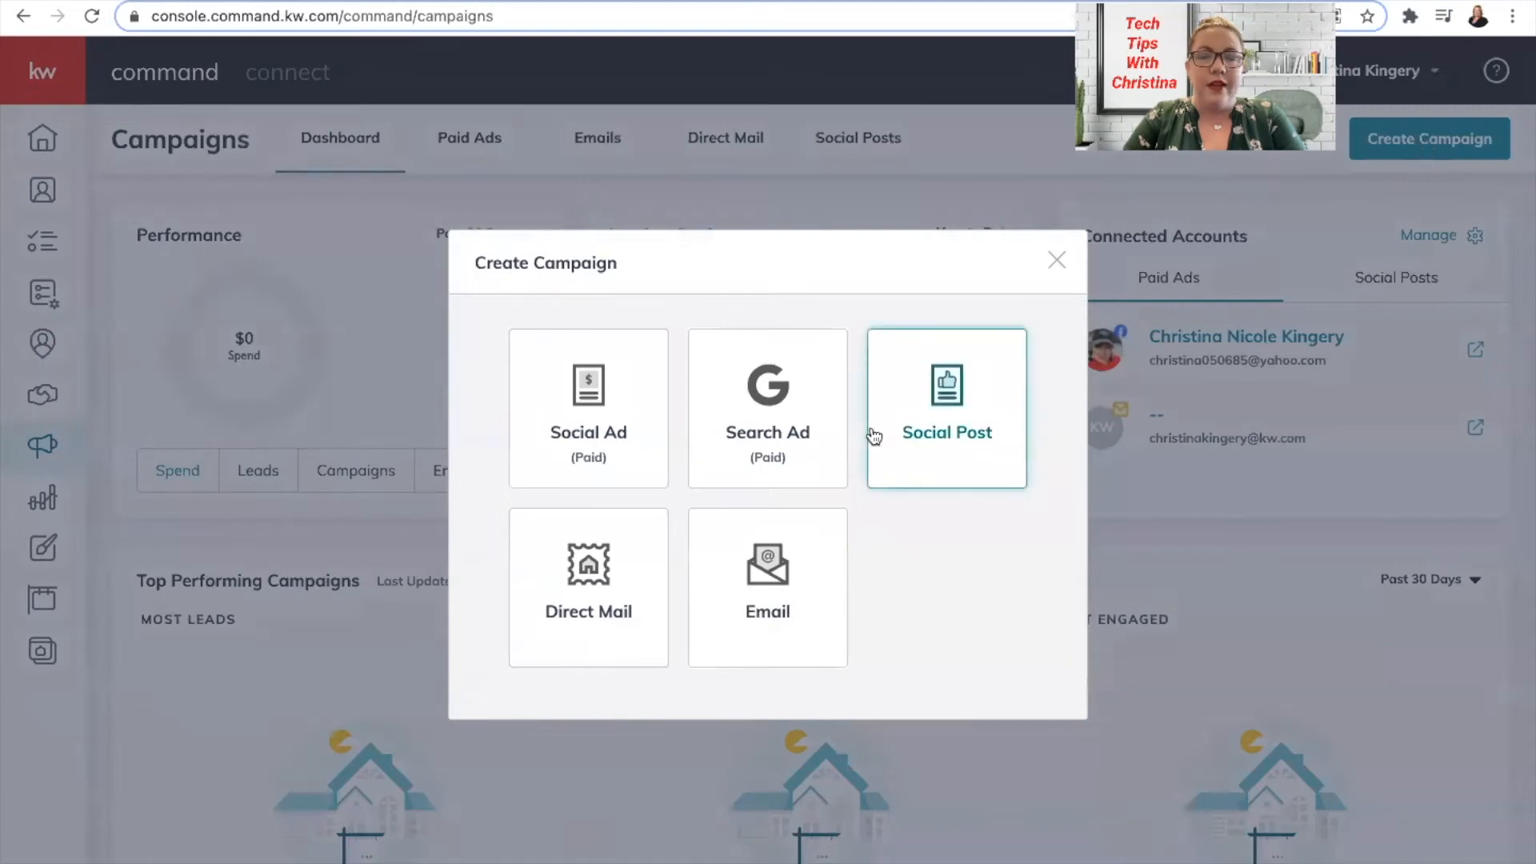
click(593, 404)
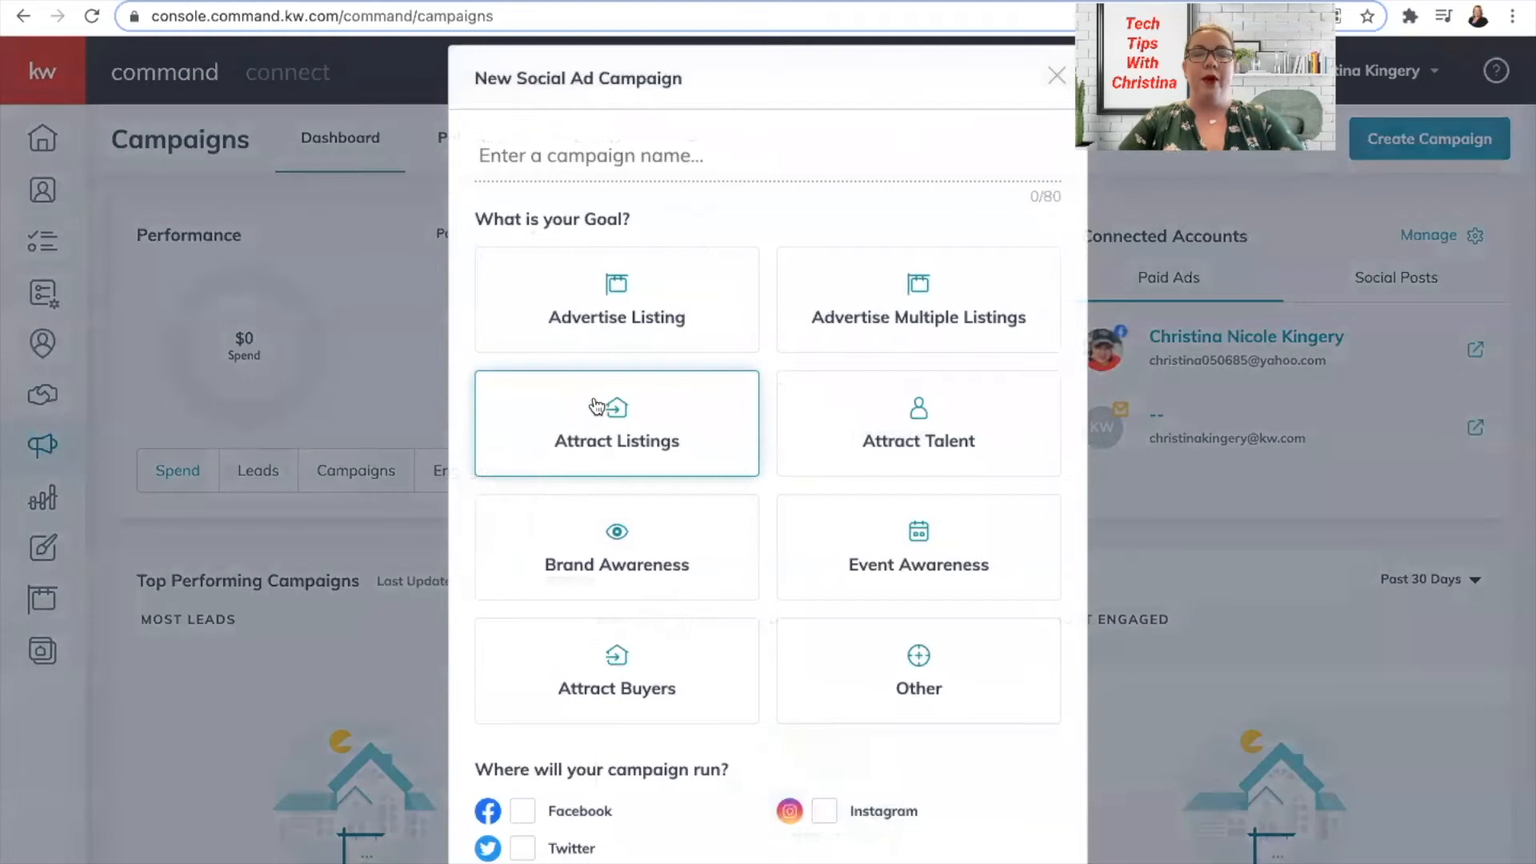
click(604, 168)
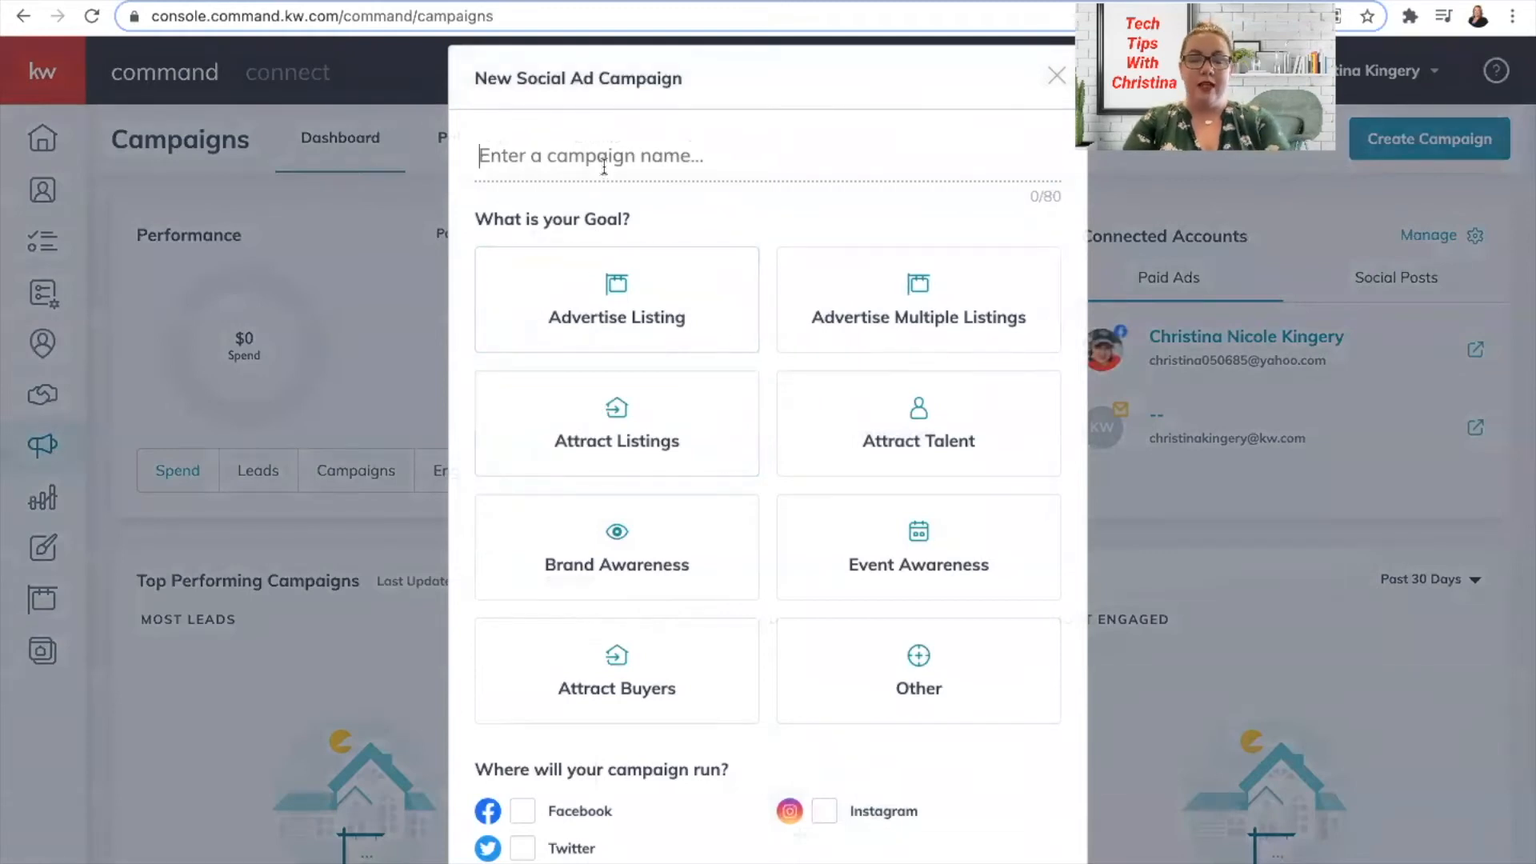
text(Listin)
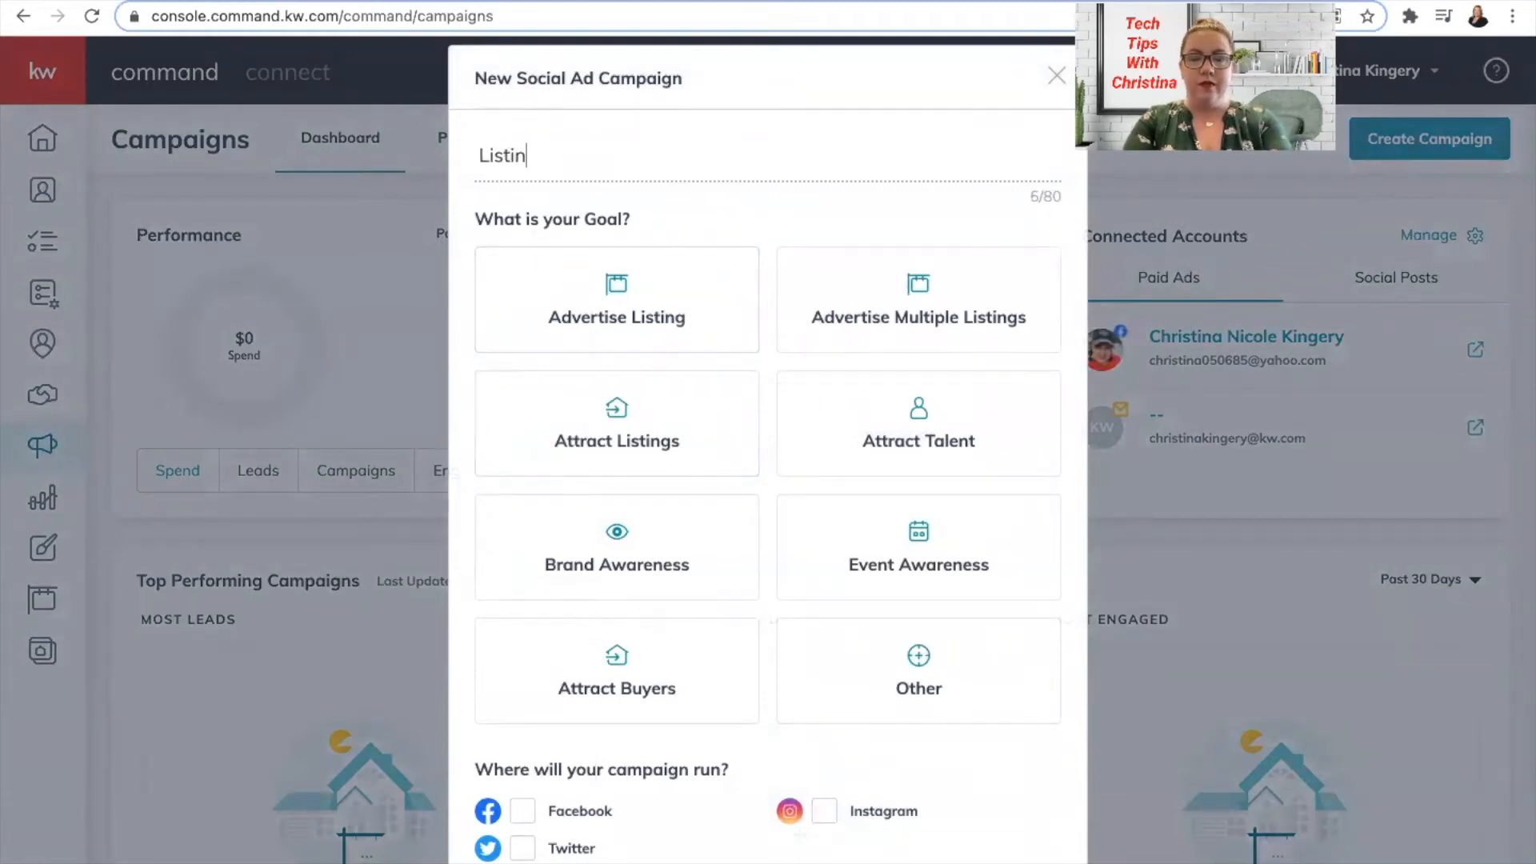
text(g Advertising)
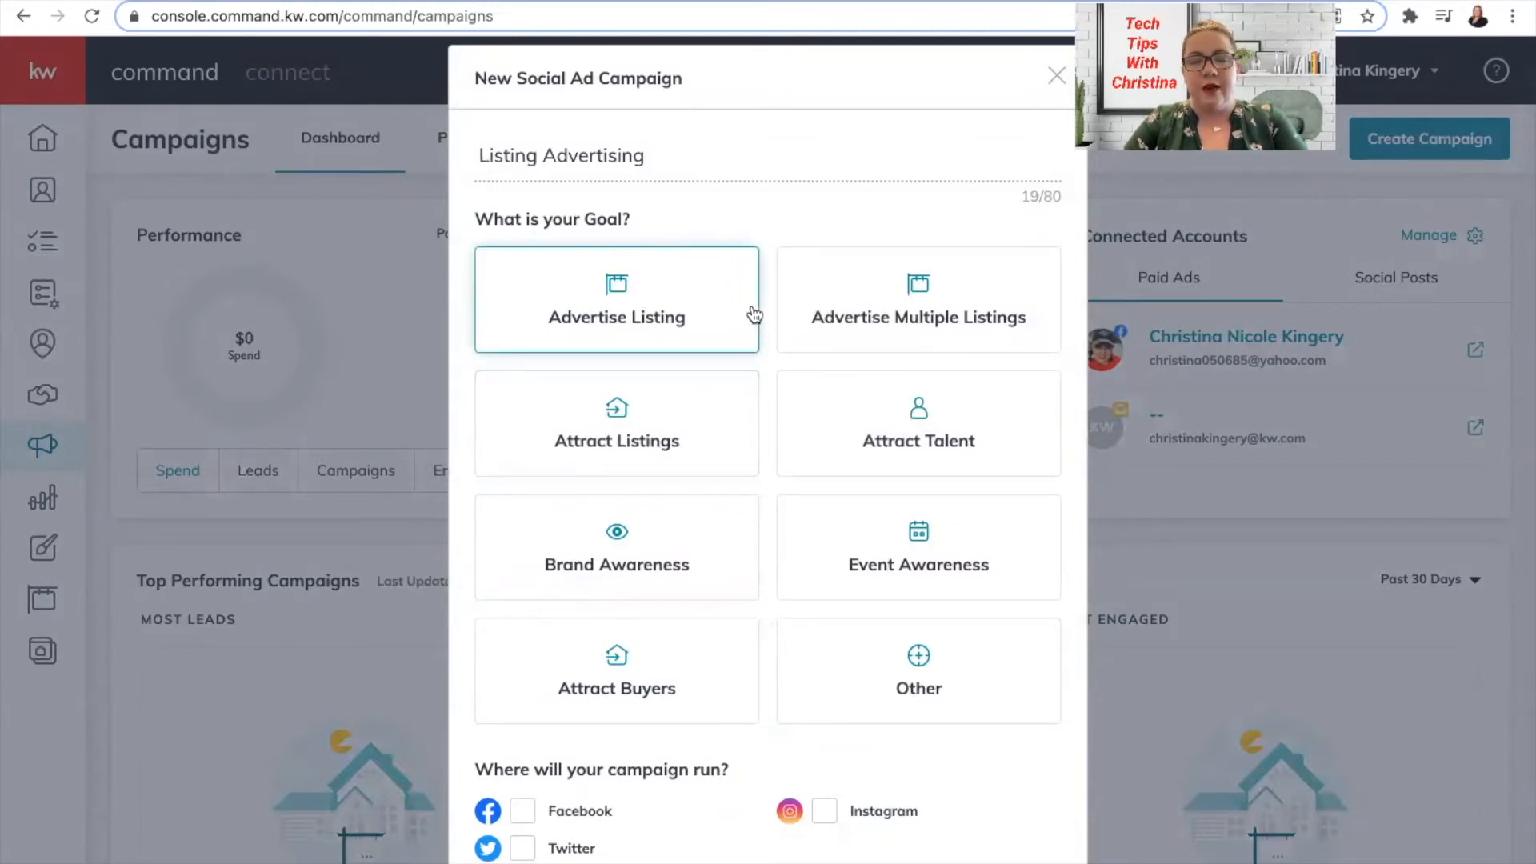
Set the campaign goal to Advertise Listing and run it on Facebook only.
click(688, 302)
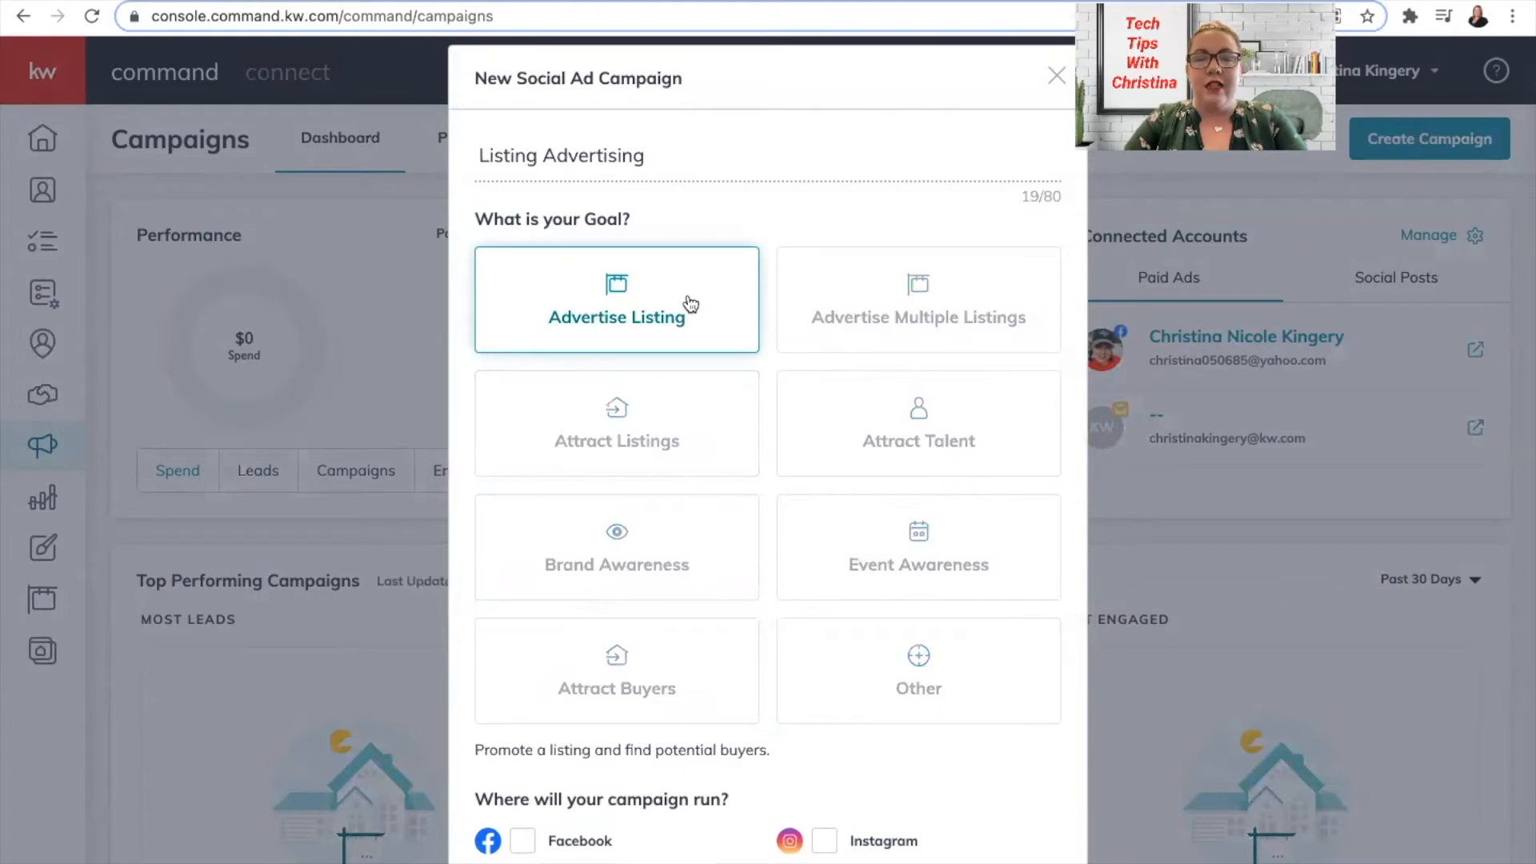
scroll(610, 711, down, 2)
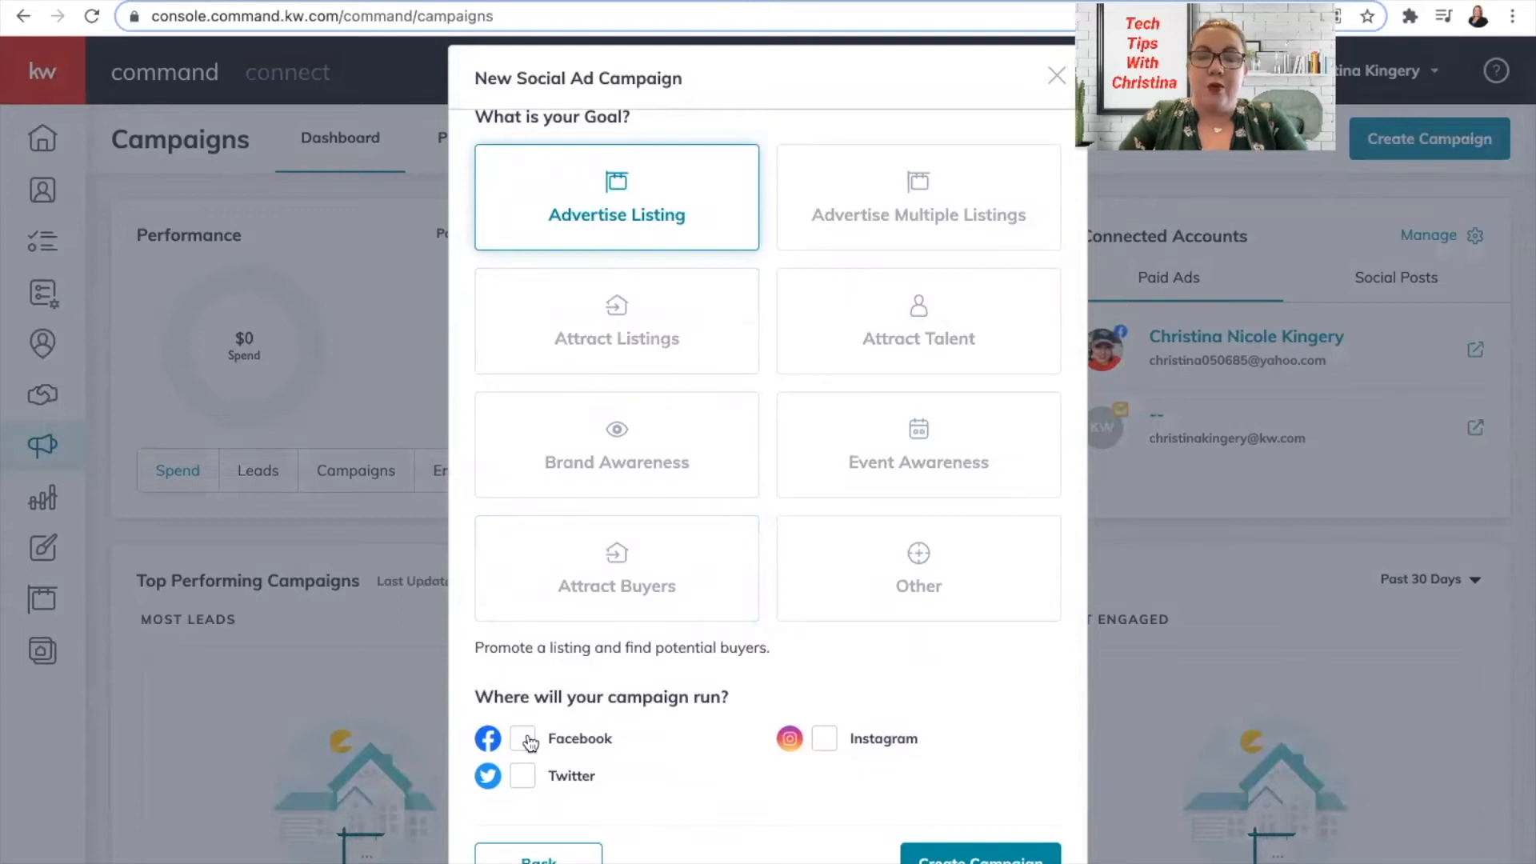
click(824, 738)
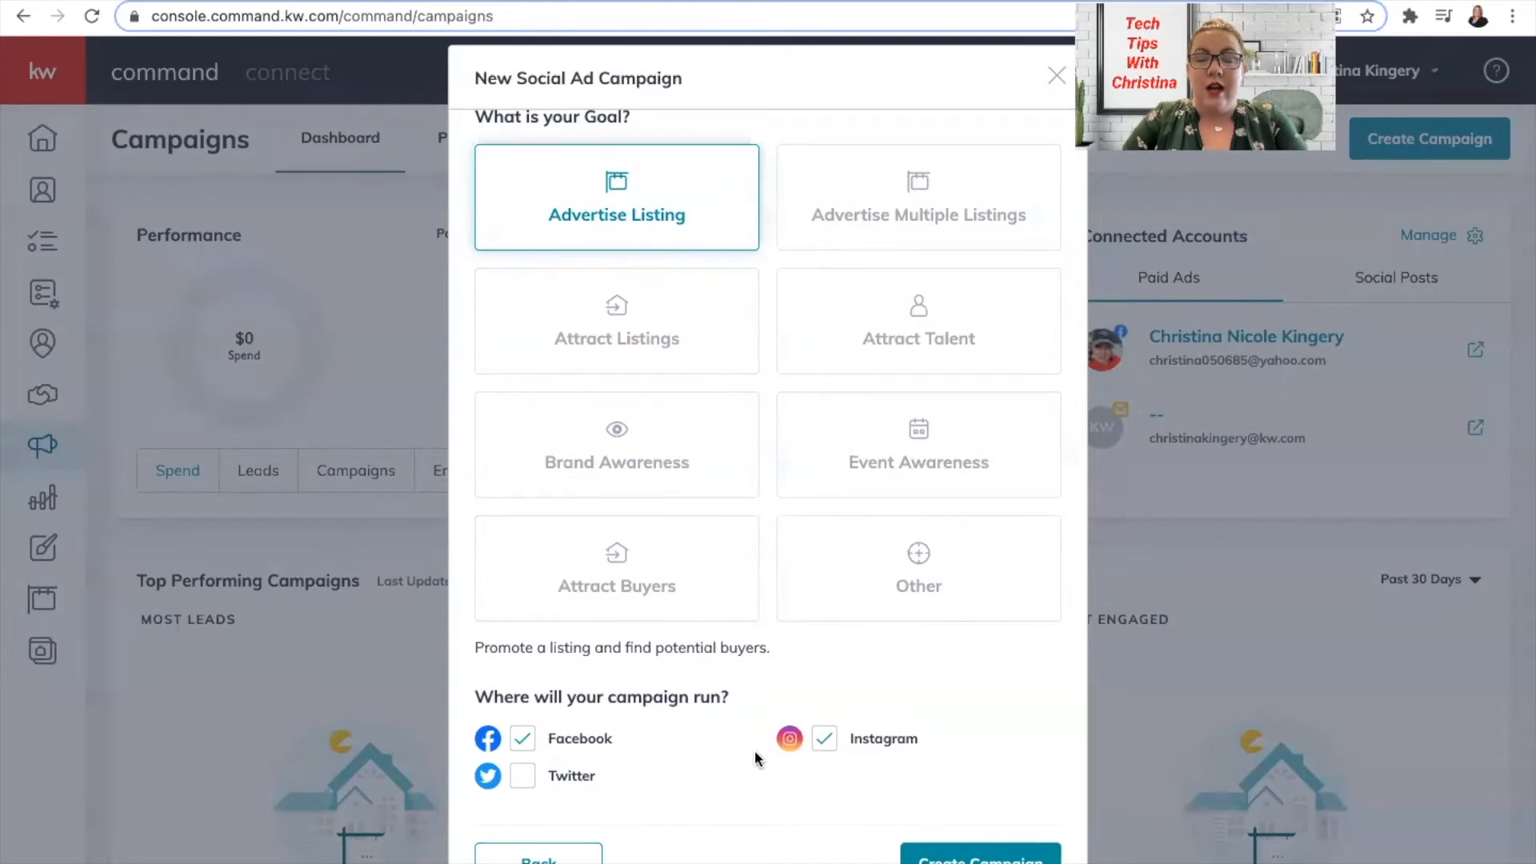
click(824, 738)
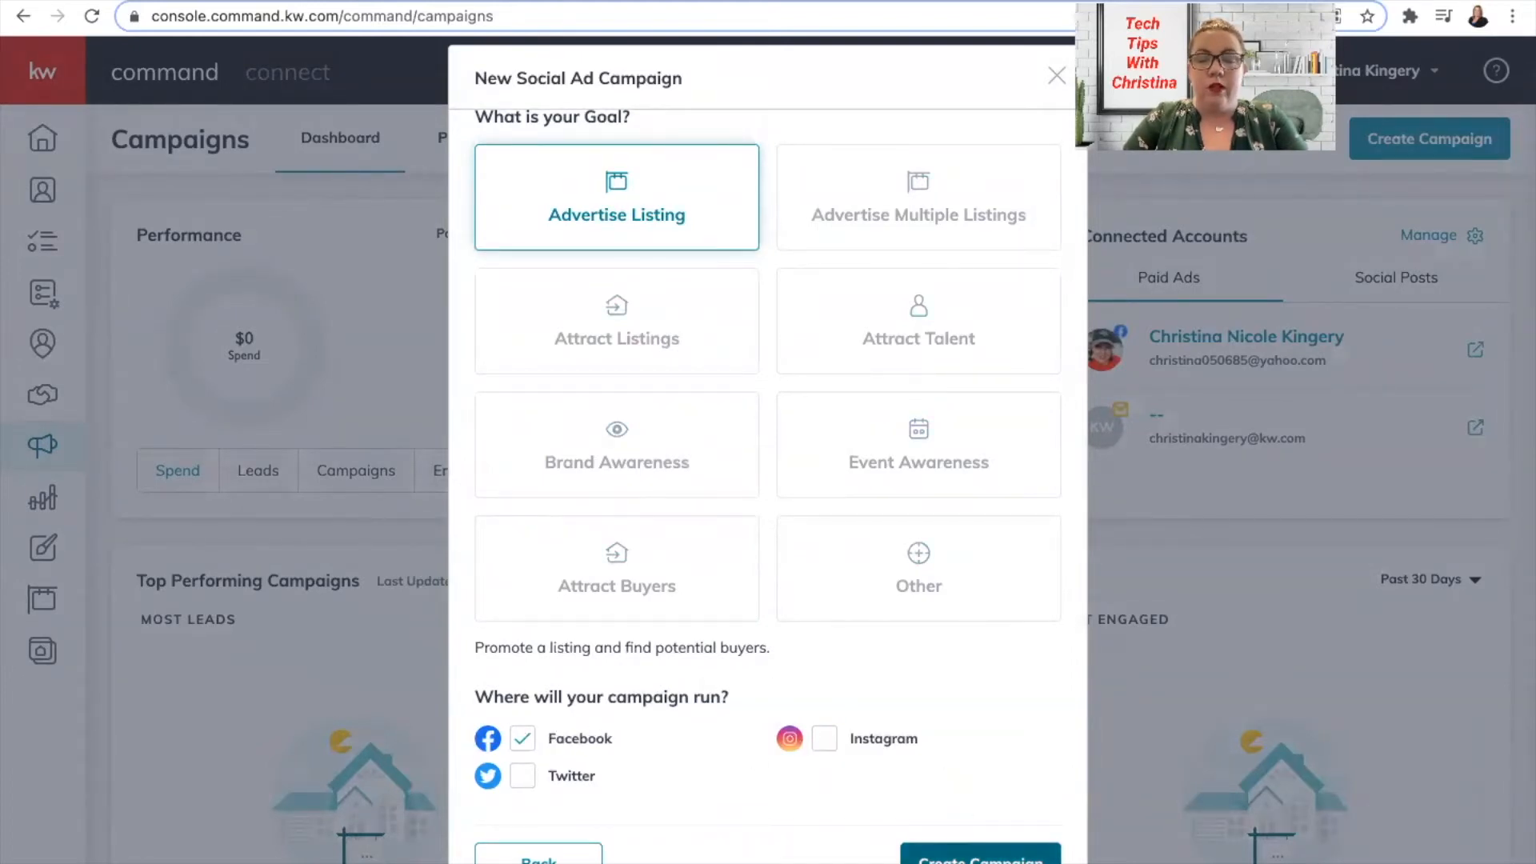
Create the campaign, then bring up the listing search and its status filter choices.
click(980, 857)
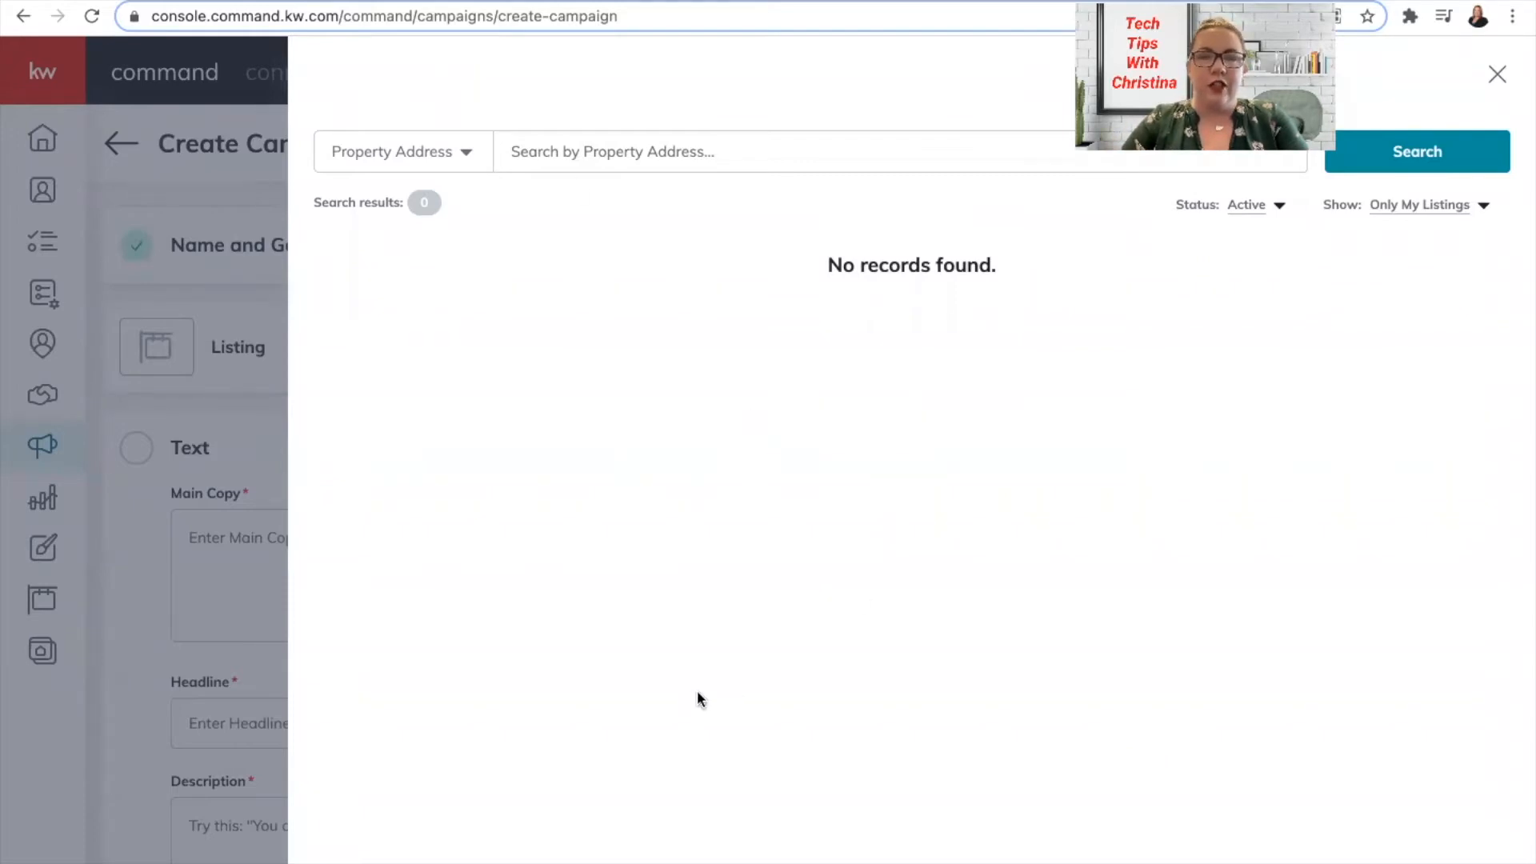
click(1497, 76)
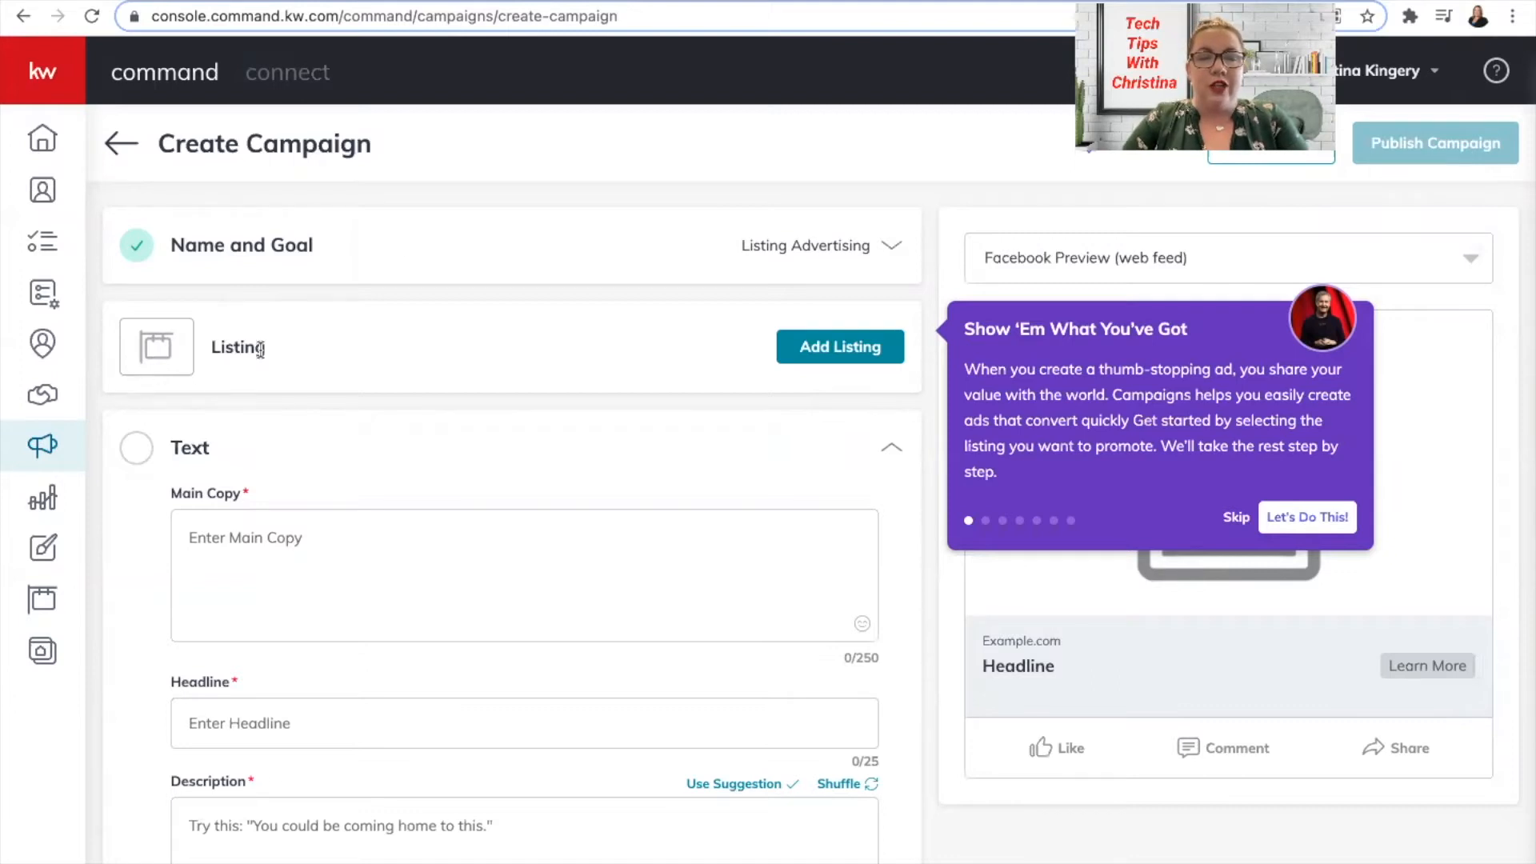
click(831, 350)
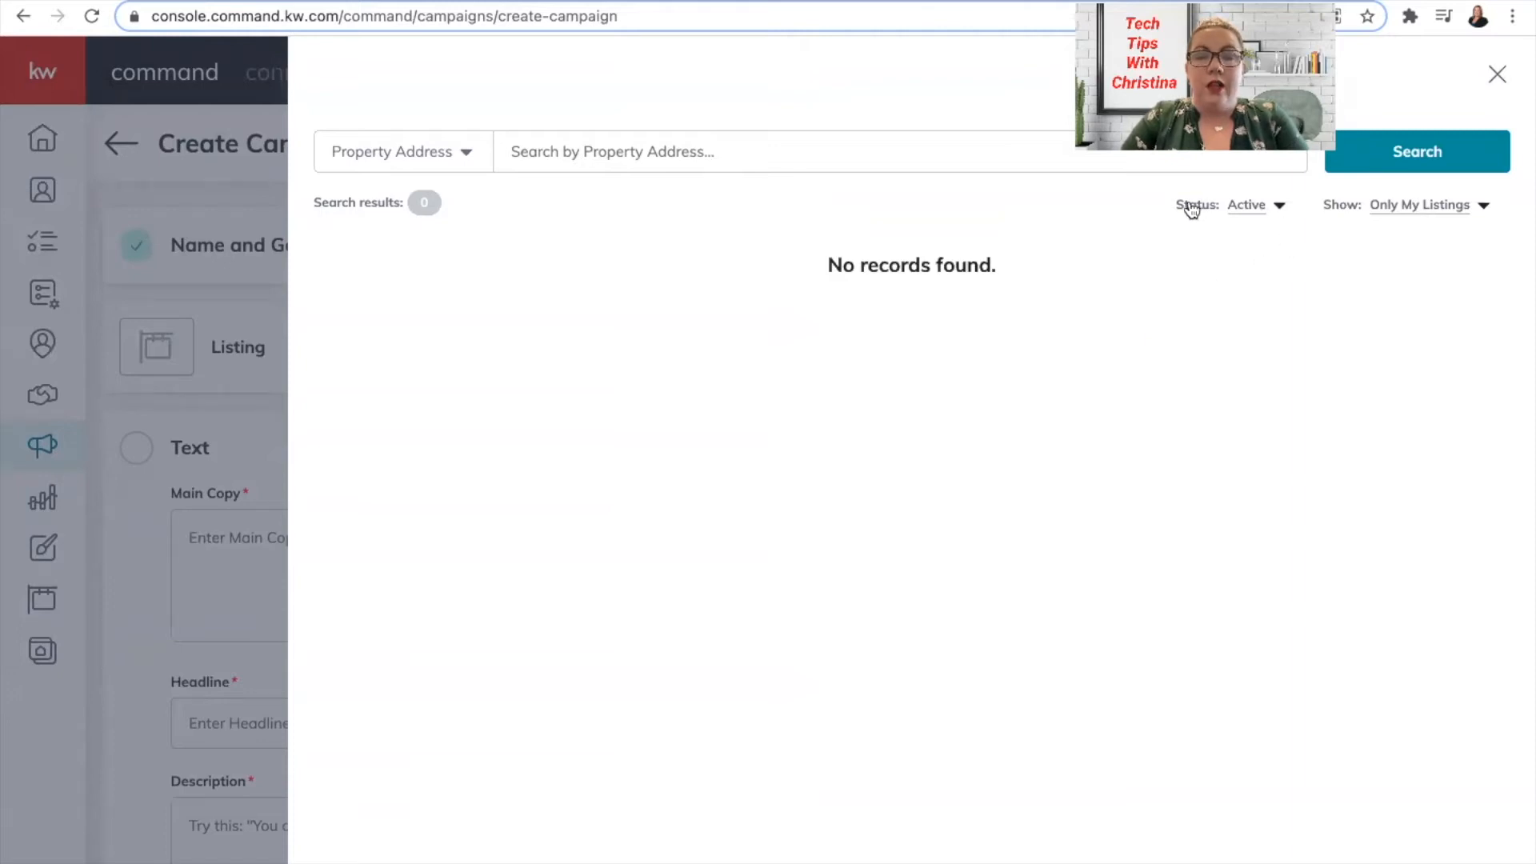
click(1256, 211)
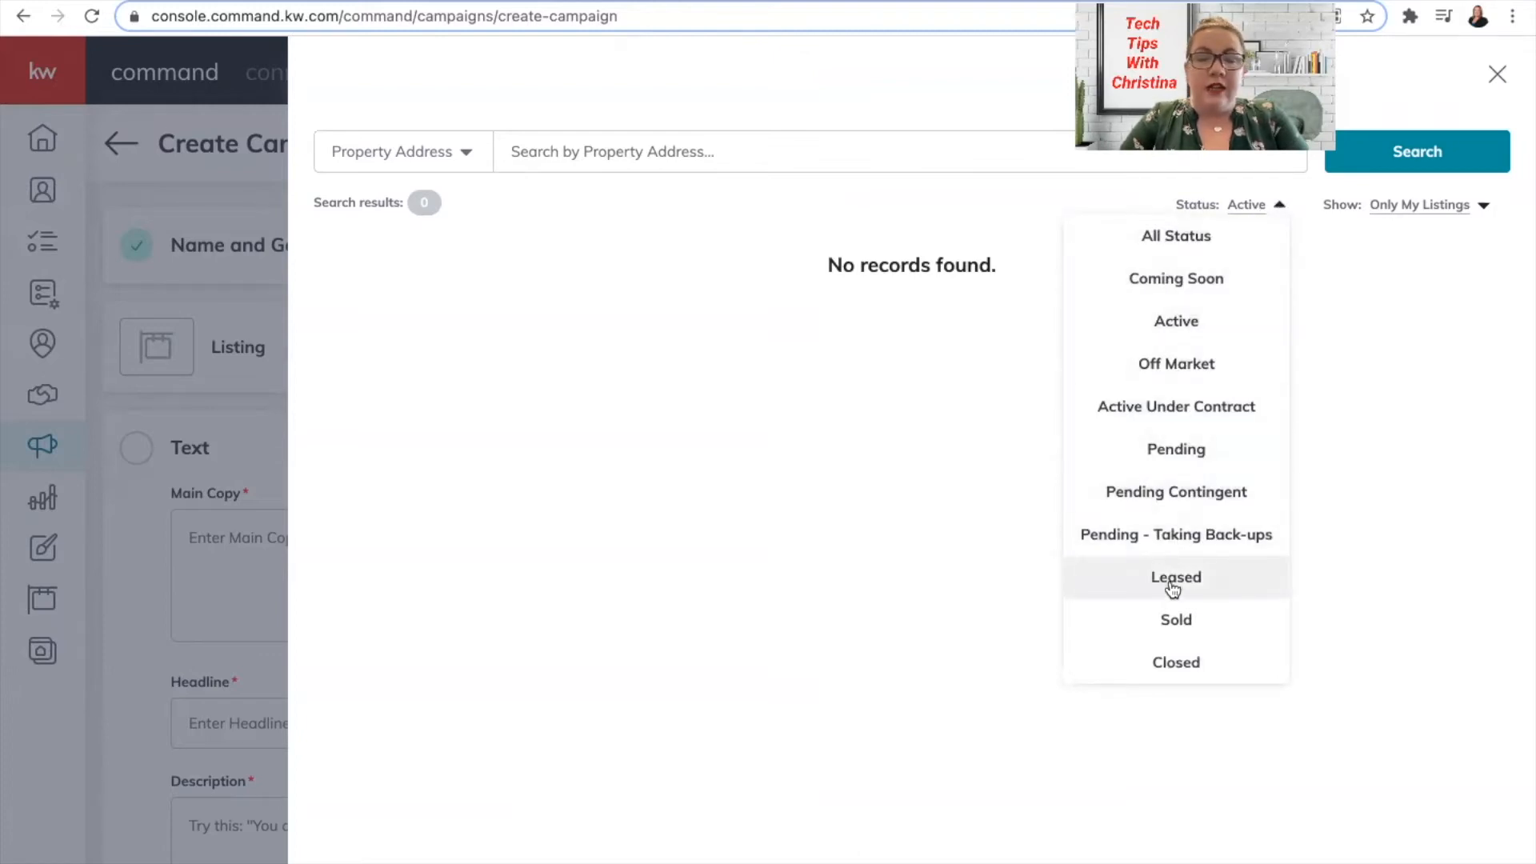
click(1356, 254)
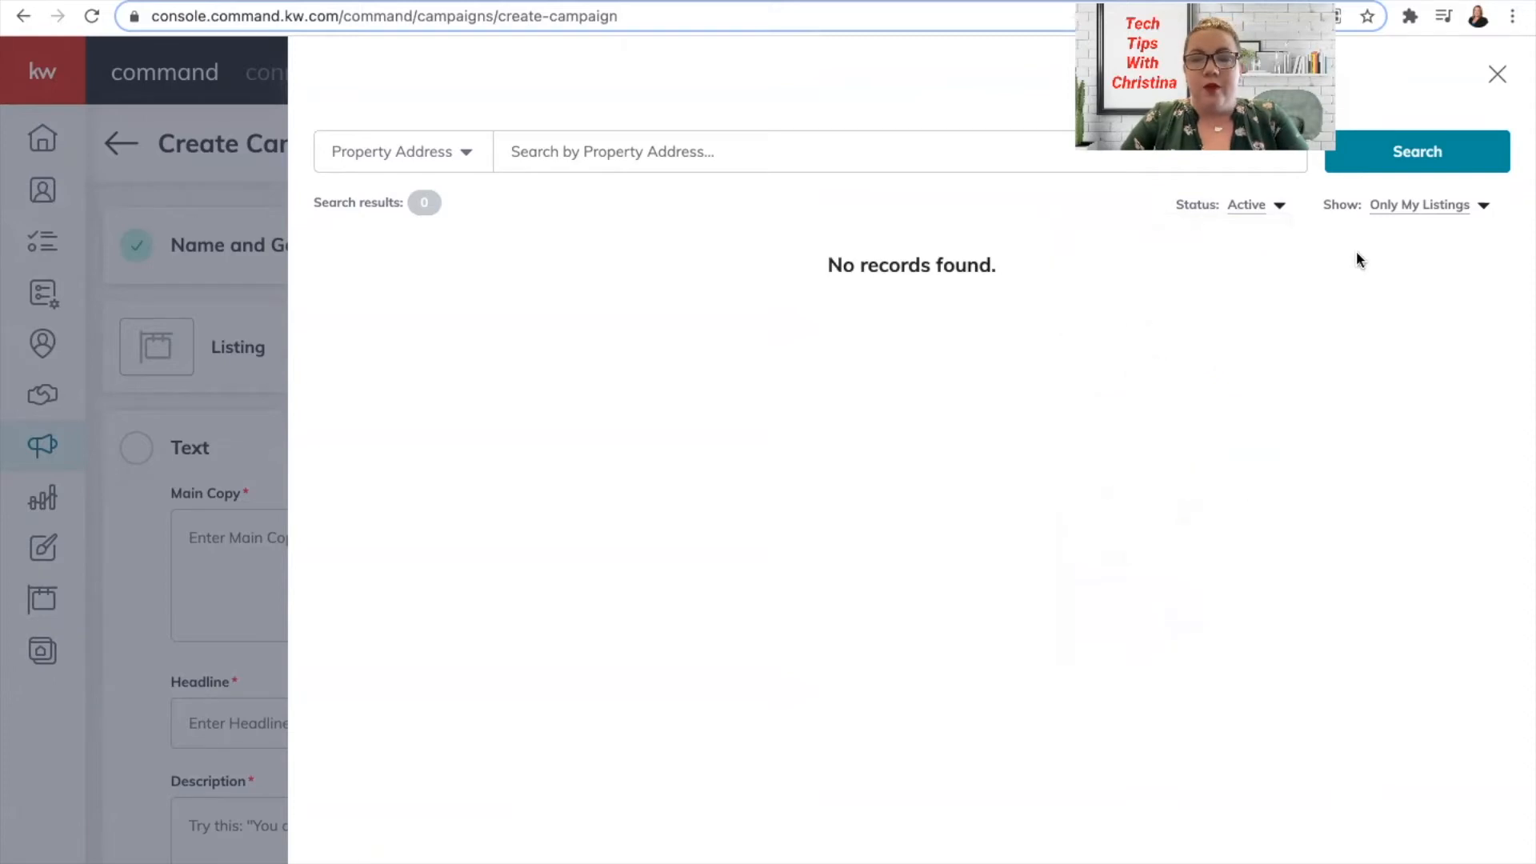
click(1409, 218)
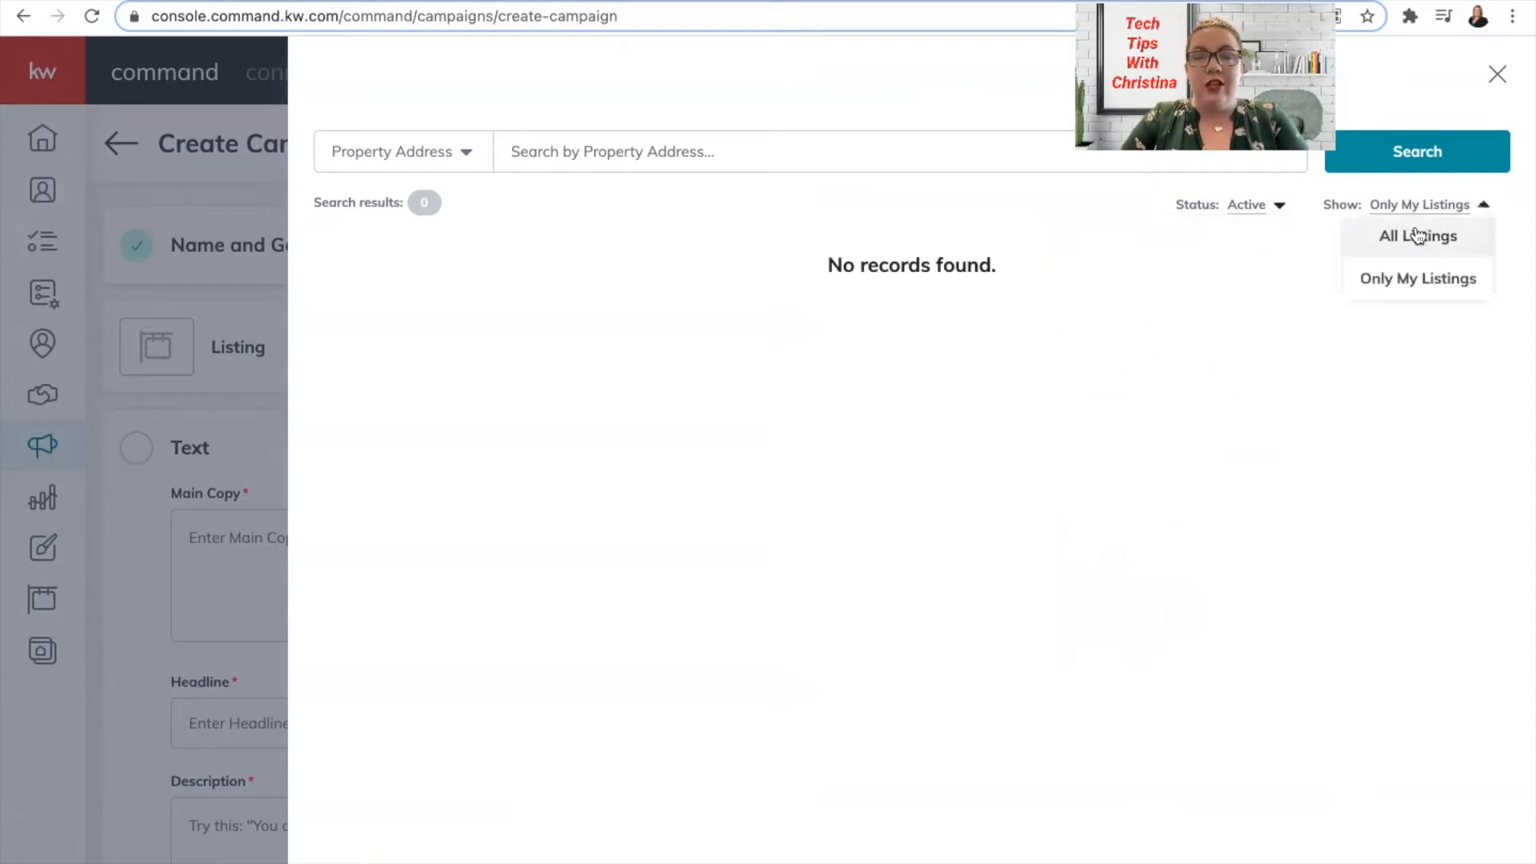
click(1417, 235)
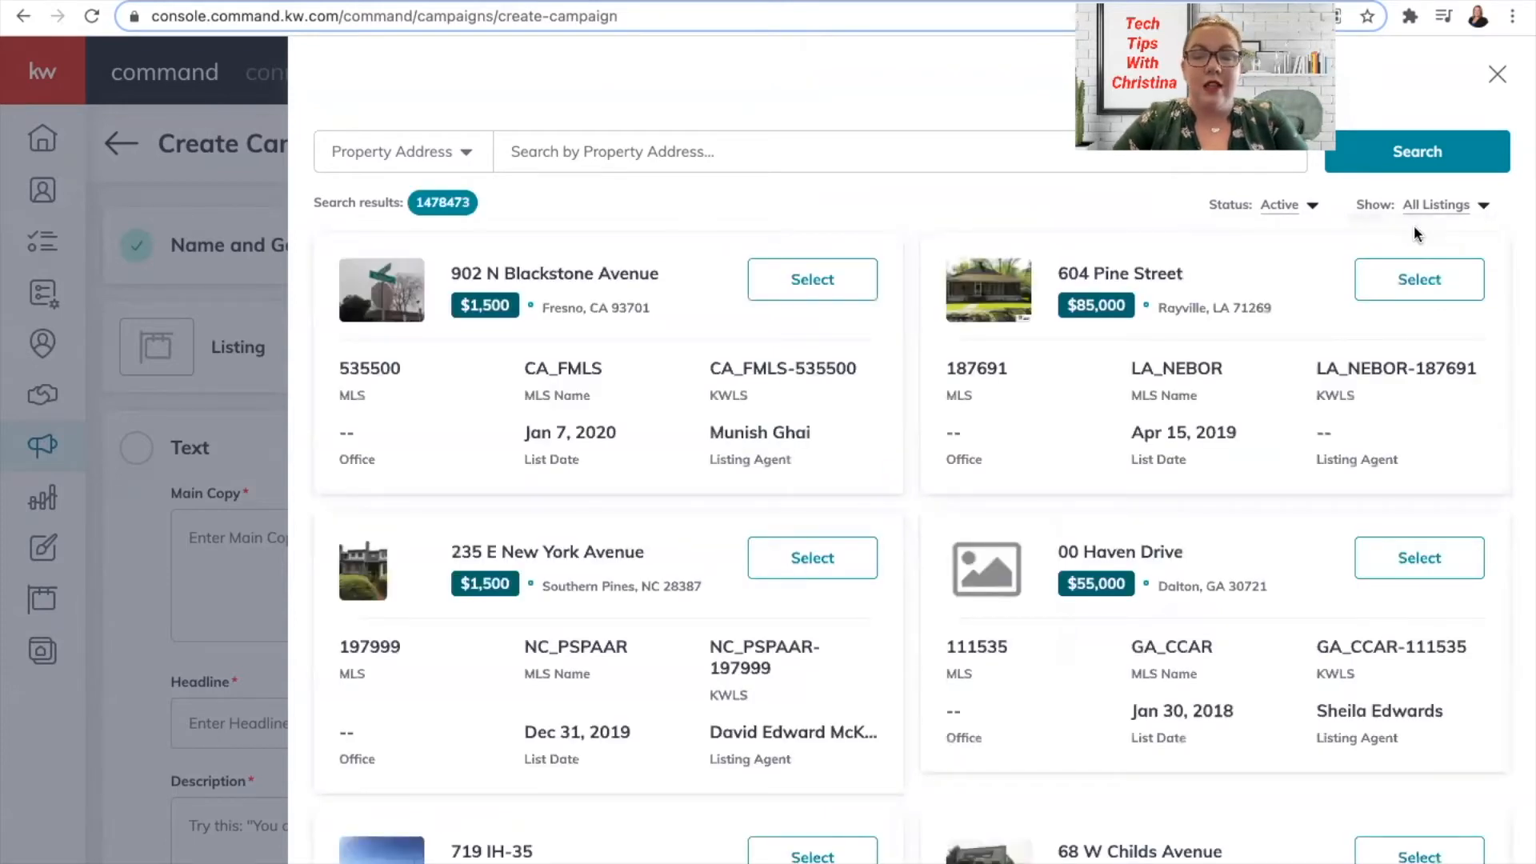
click(847, 158)
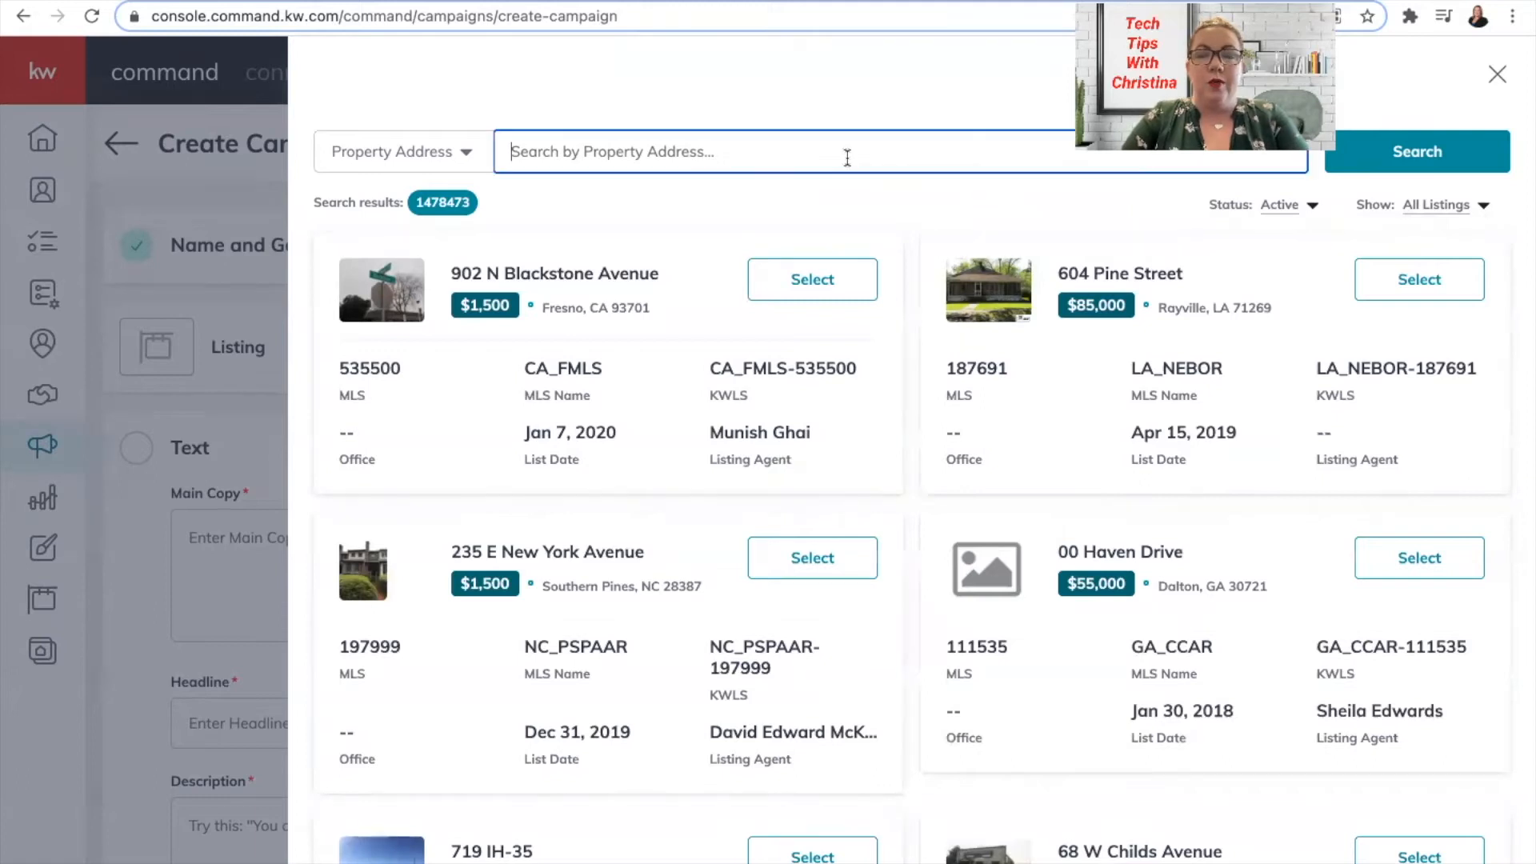
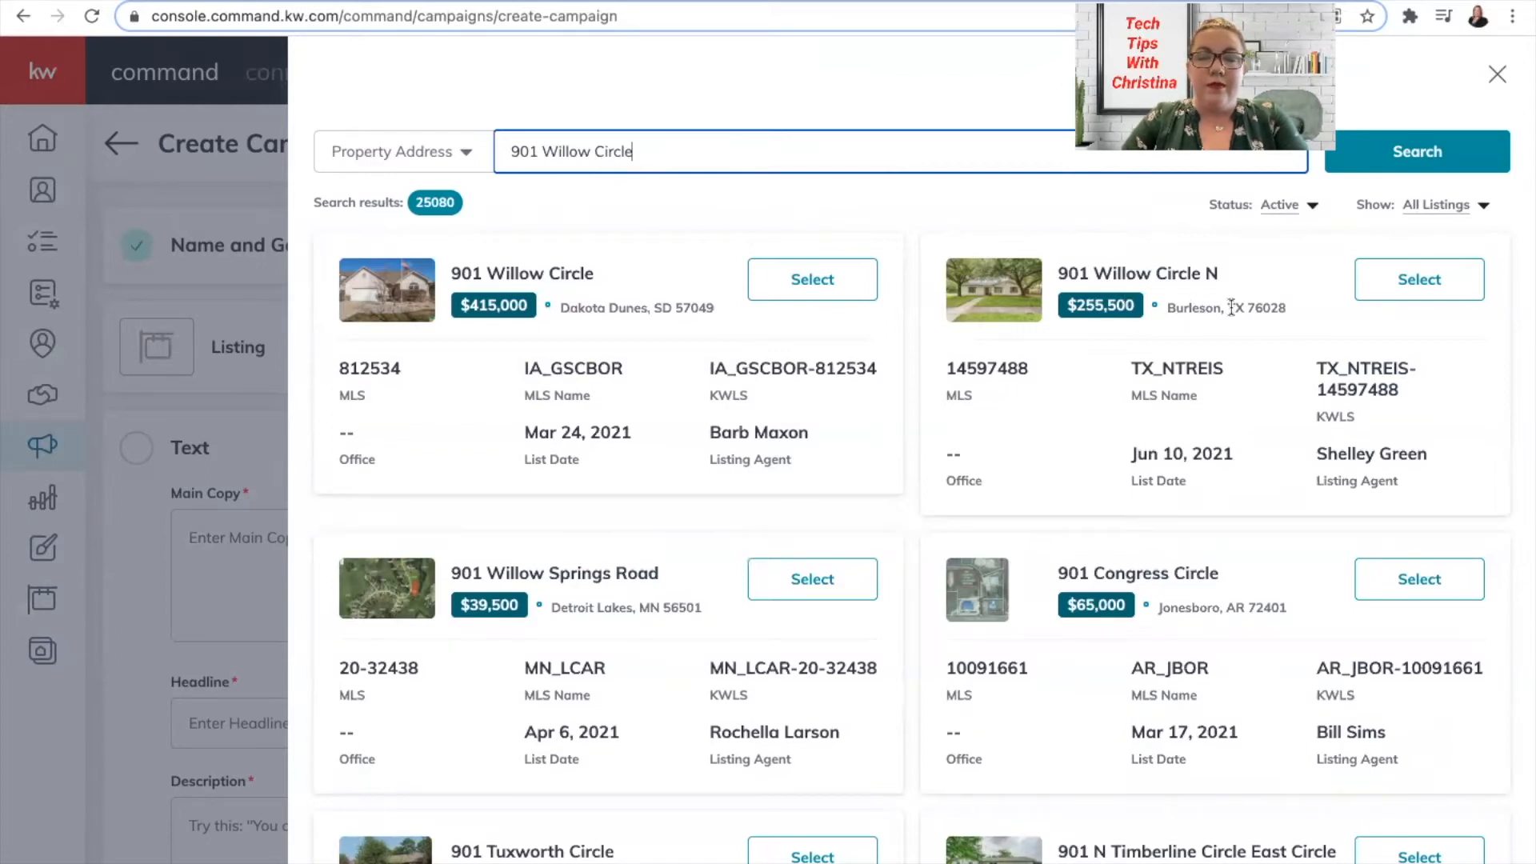
click(1417, 285)
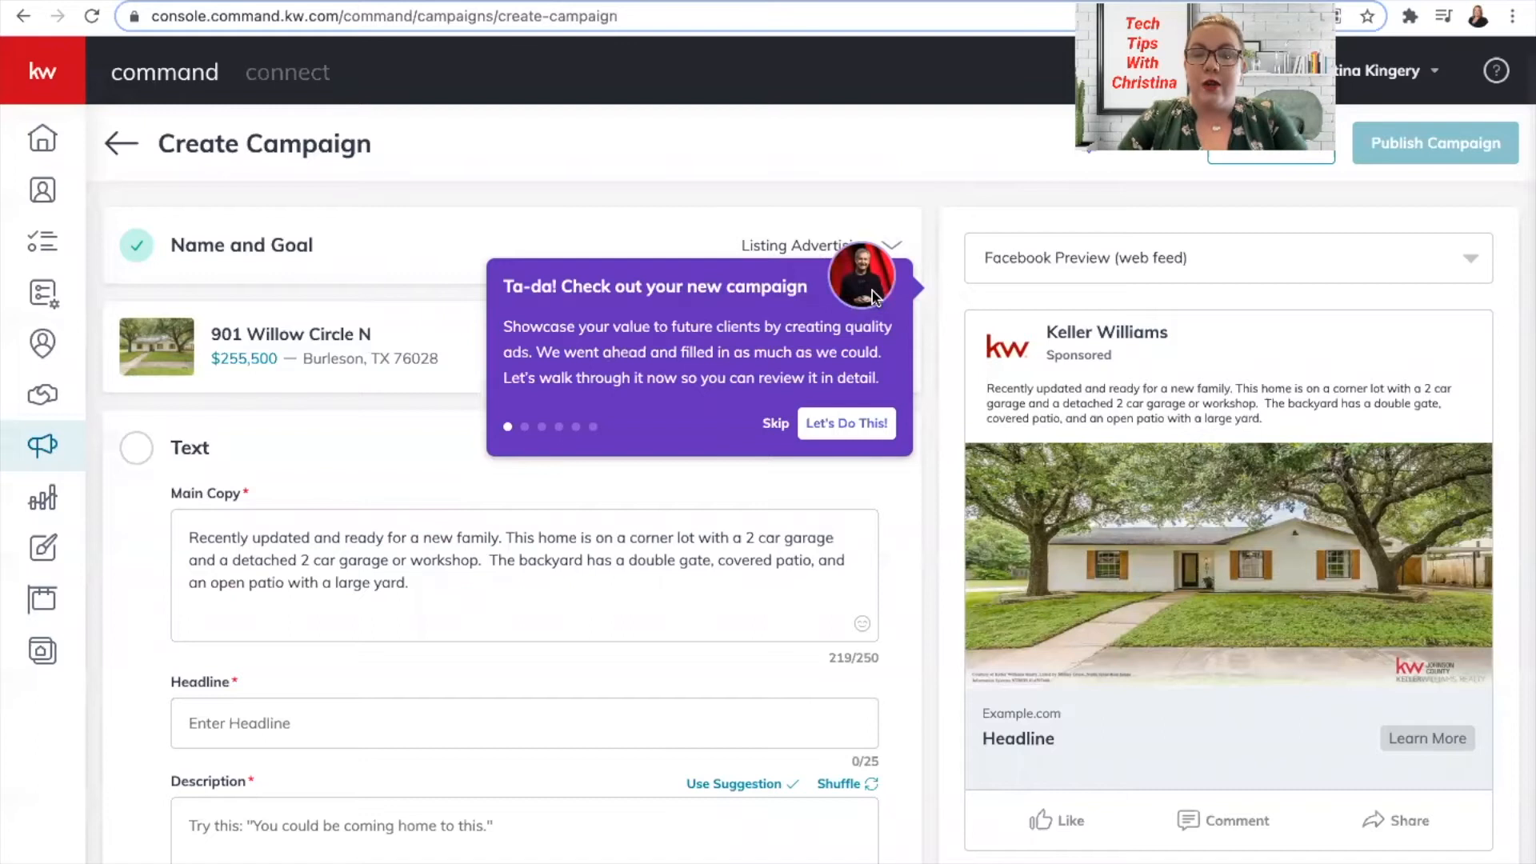
Skip the campaign tour and review the listing's pre-filled main copy without changing it.
click(775, 426)
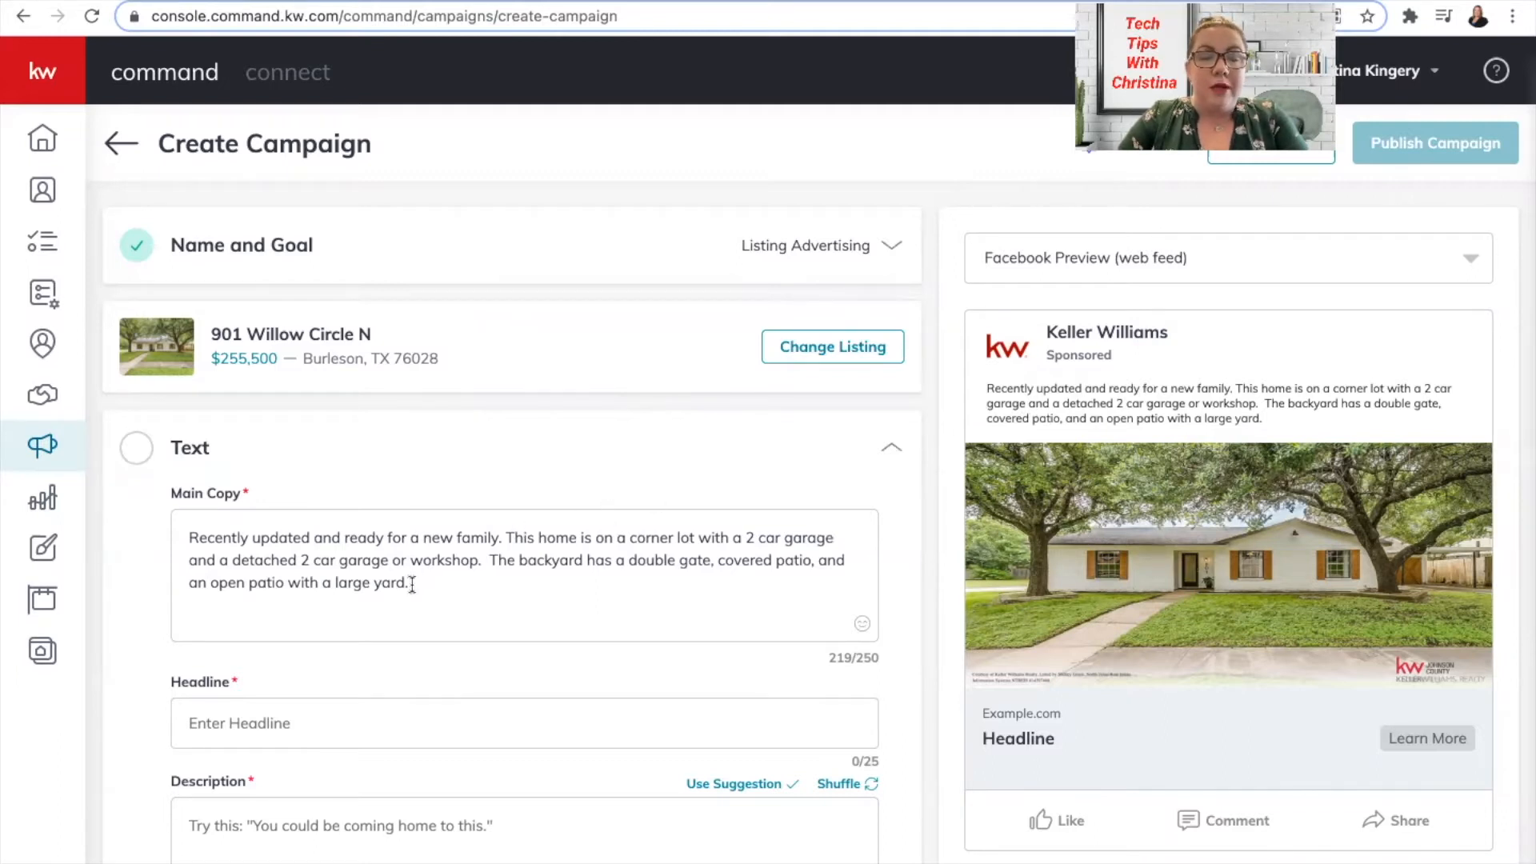
click(191, 534)
drag(428, 581, 157, 542)
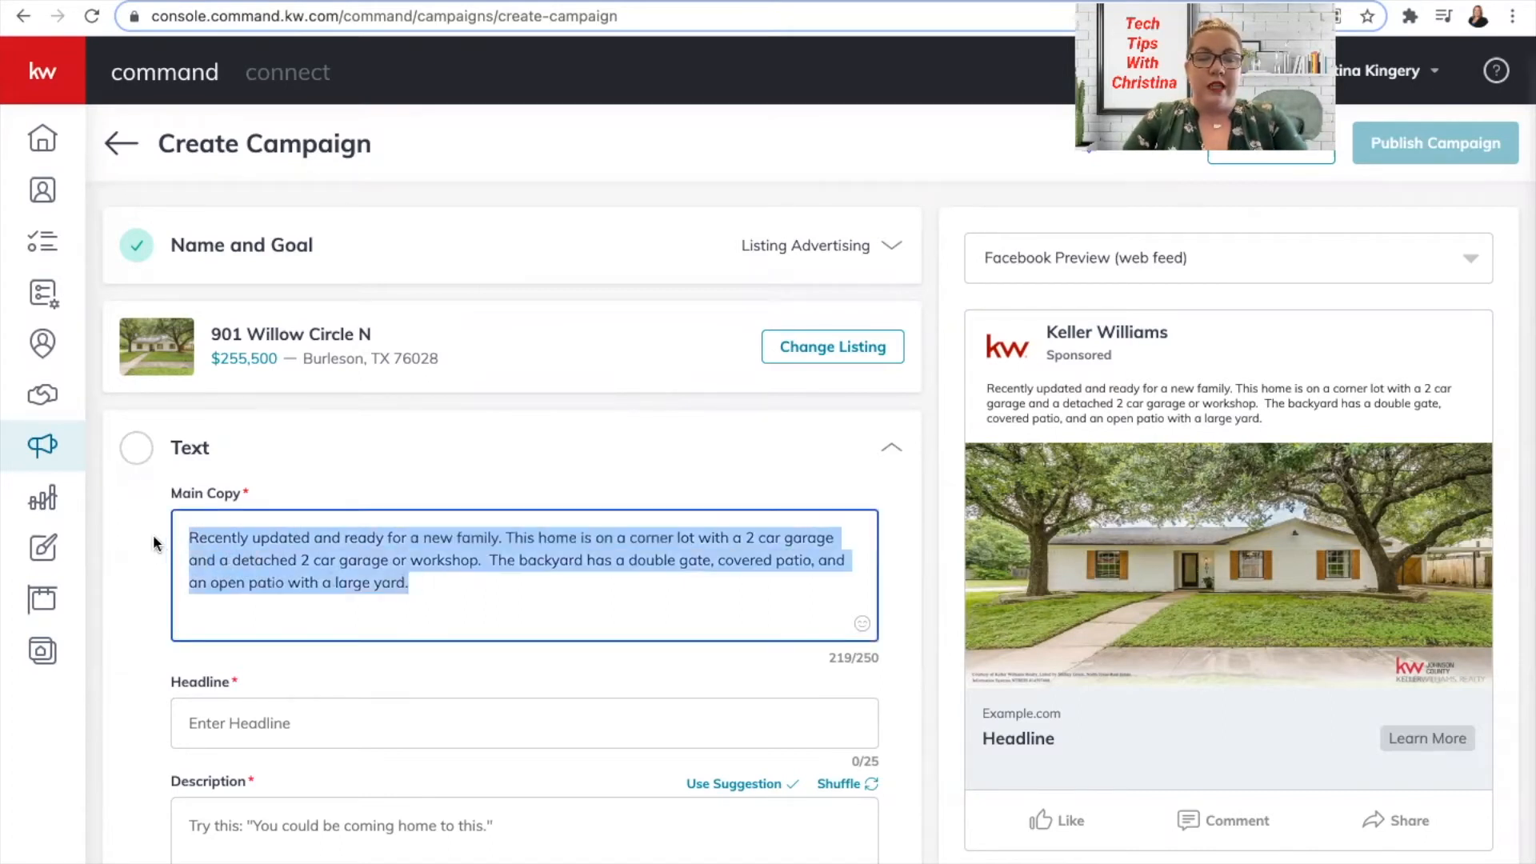
click(335, 537)
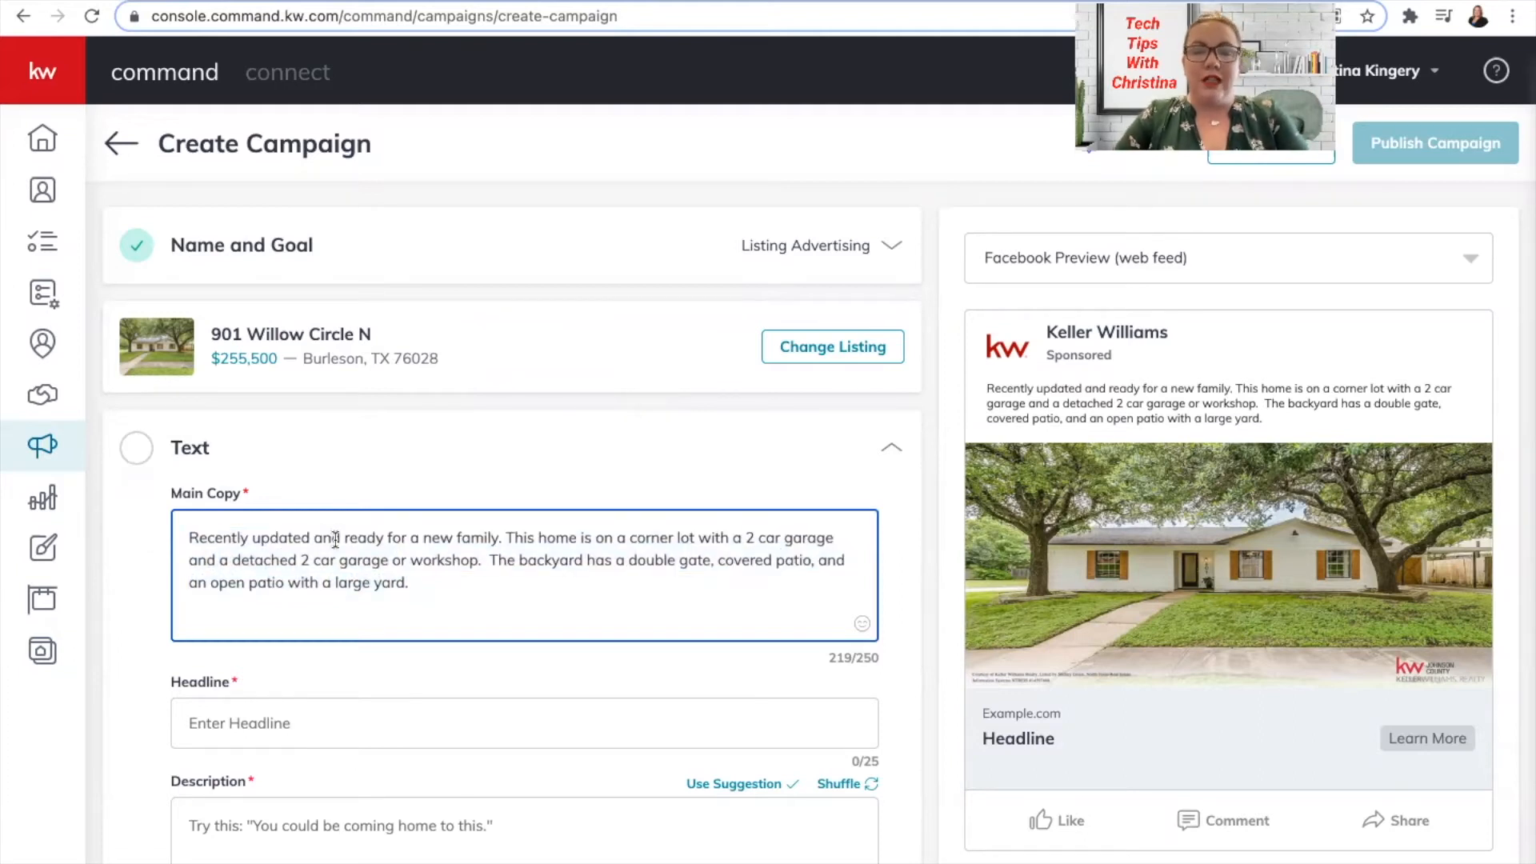
scroll(424, 496, down, 3)
click(350, 443)
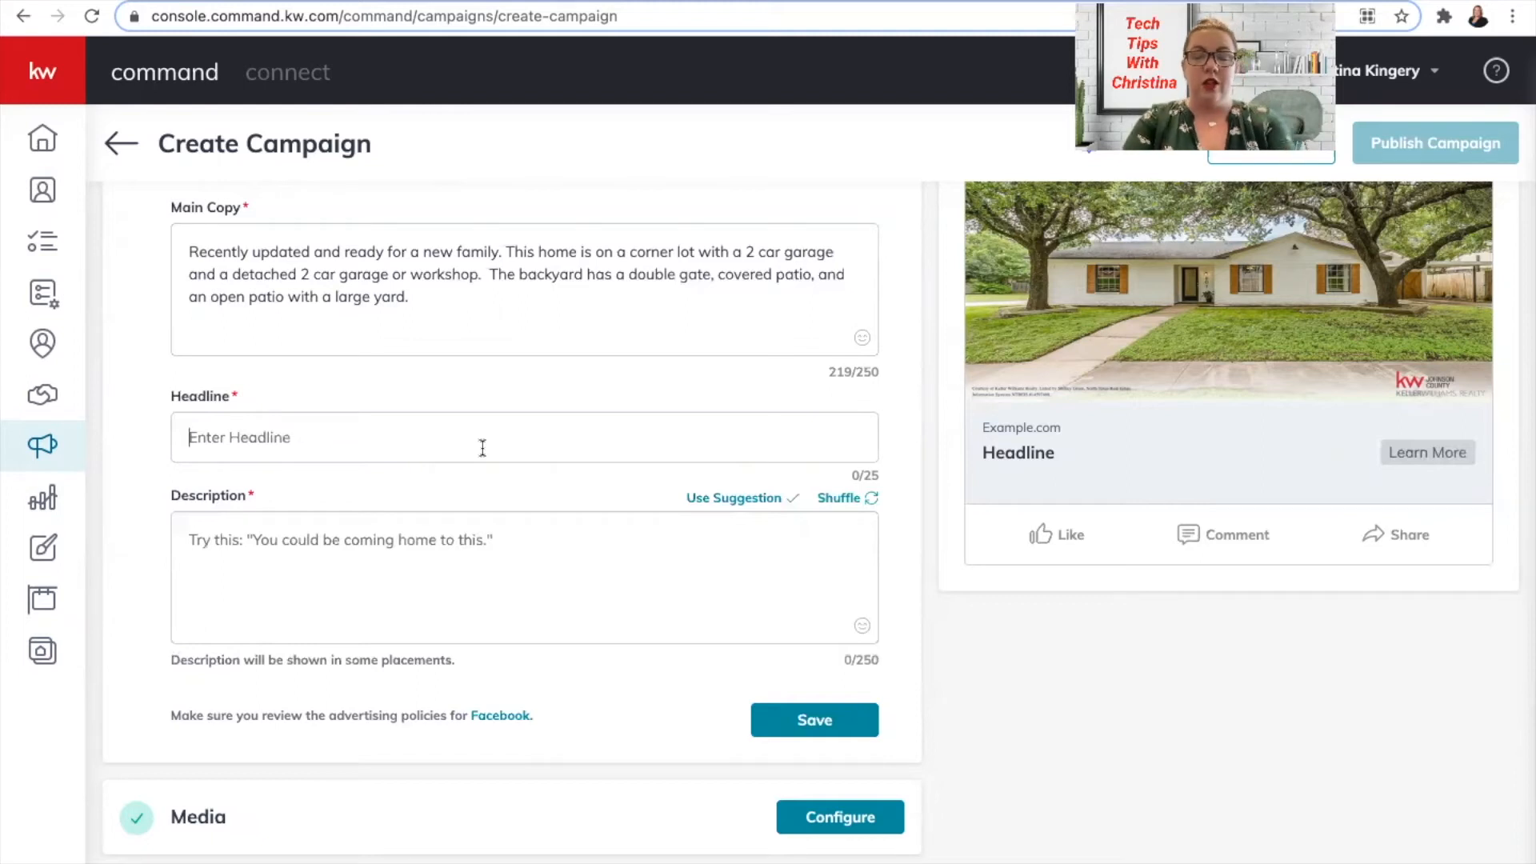
Paste the headline 'Home For Sale In BISD!' into the ad.
text(Home For Sale In BISD!)
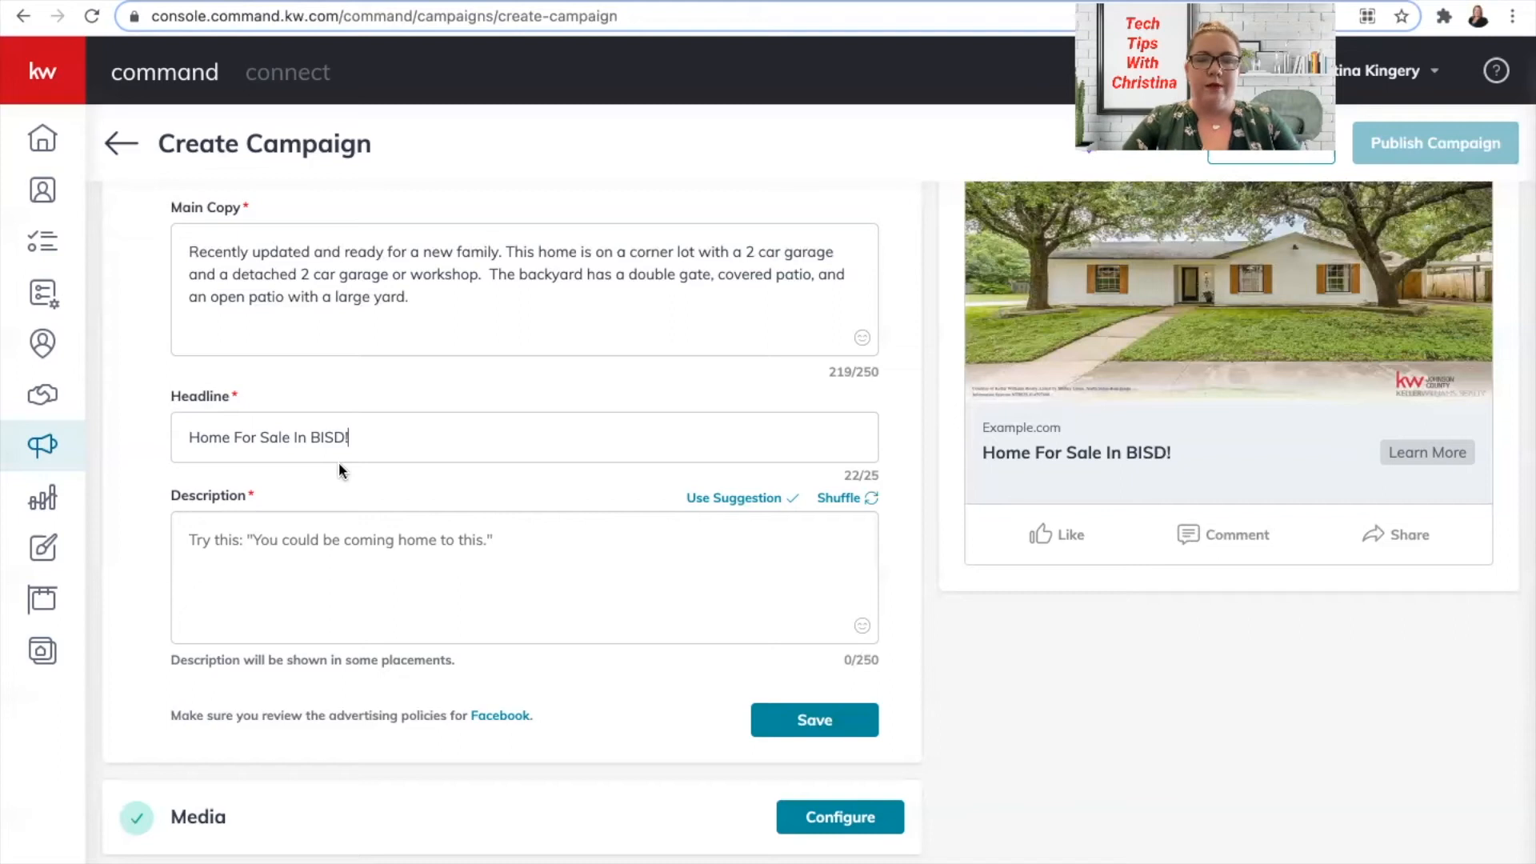
click(252, 541)
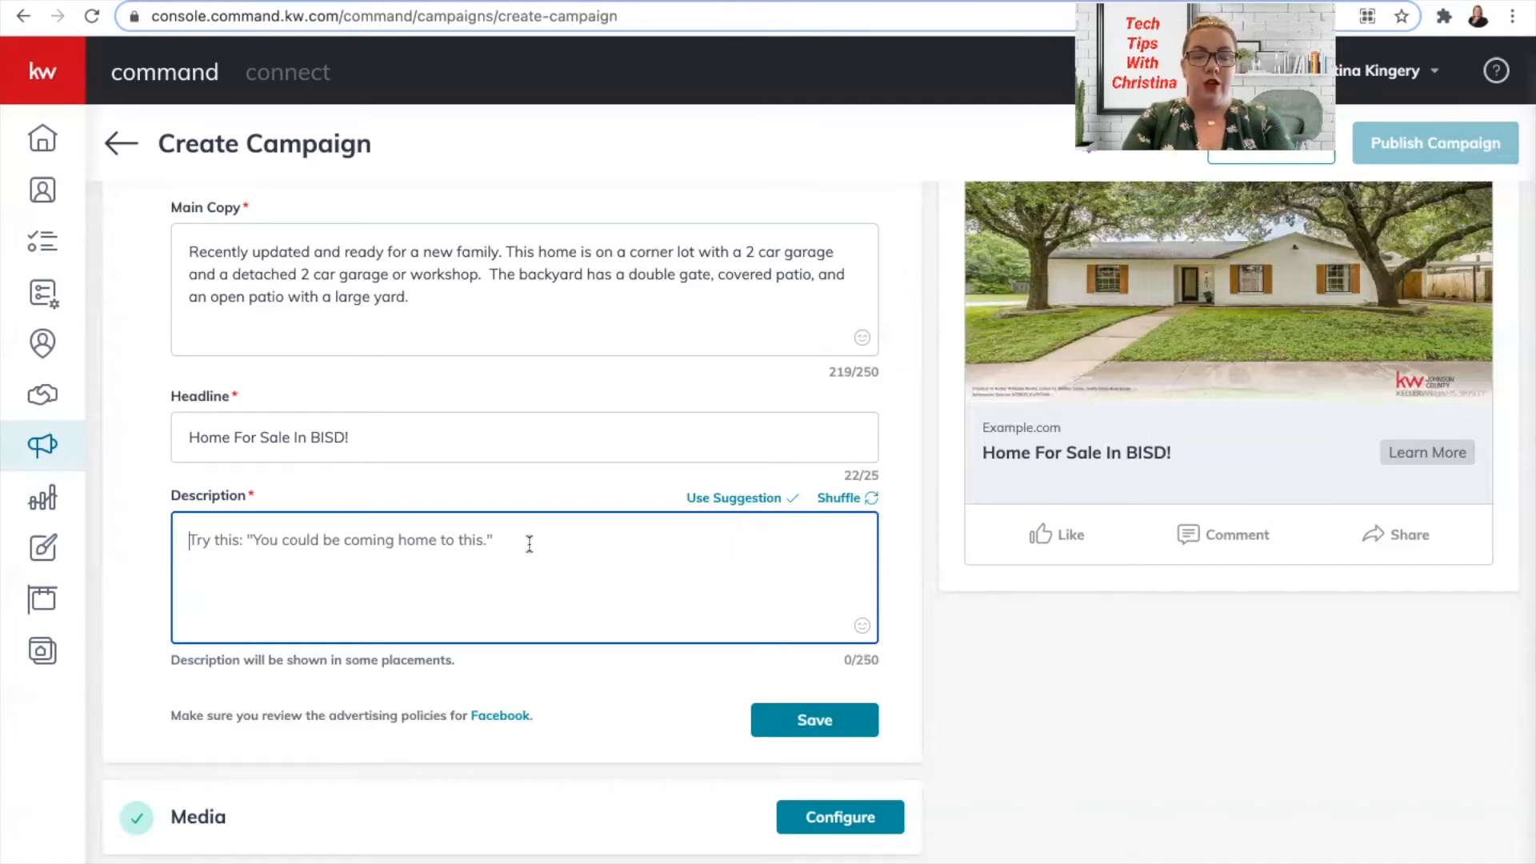
Replace a typed description with the suggested line 'View photos and videos of this home.'.
text(T)
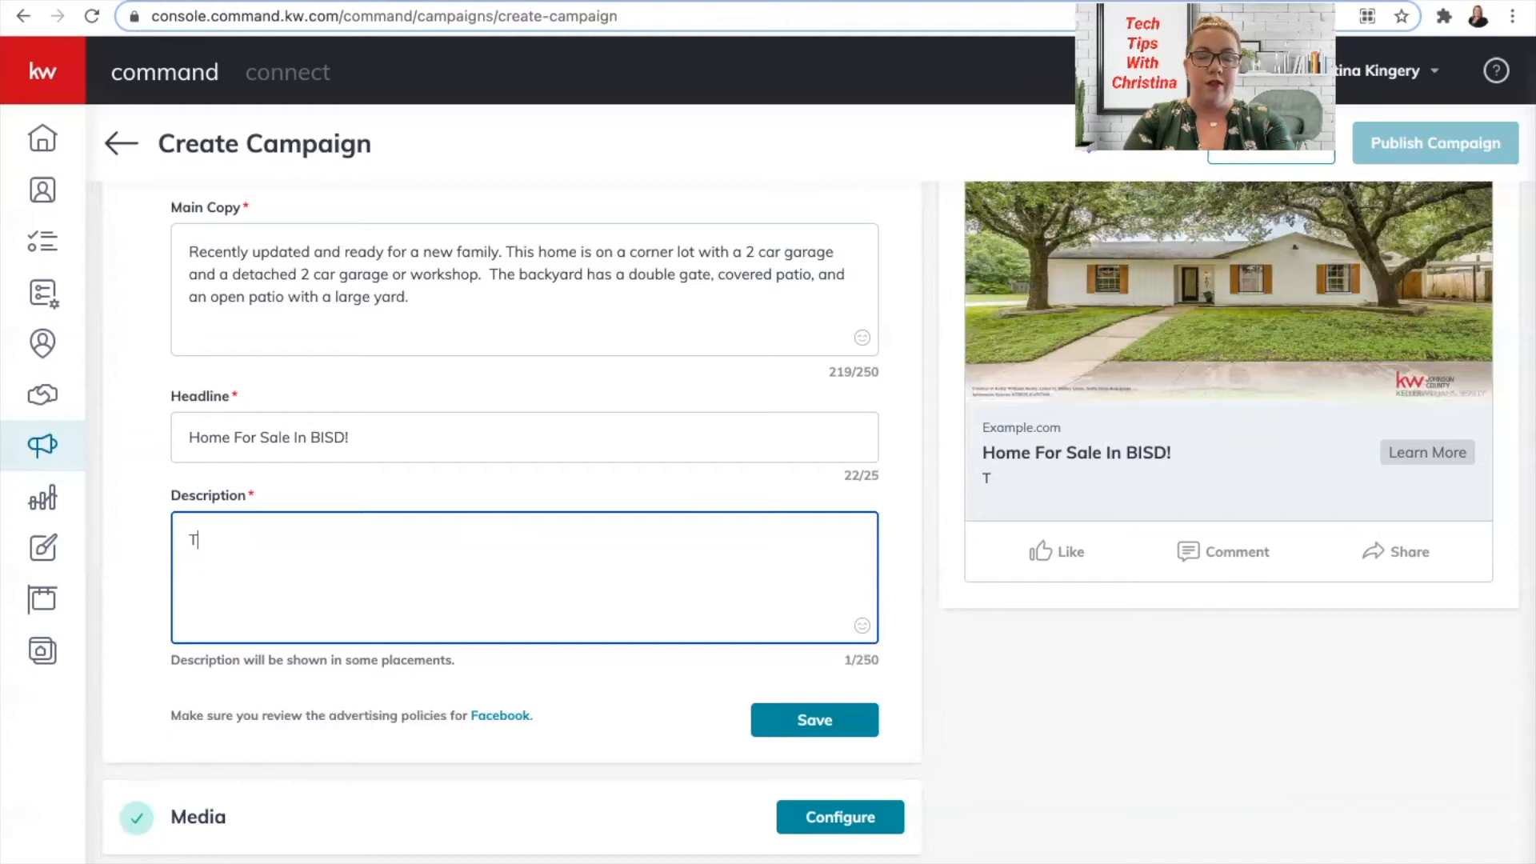
key(BackSpace)
text(Click)
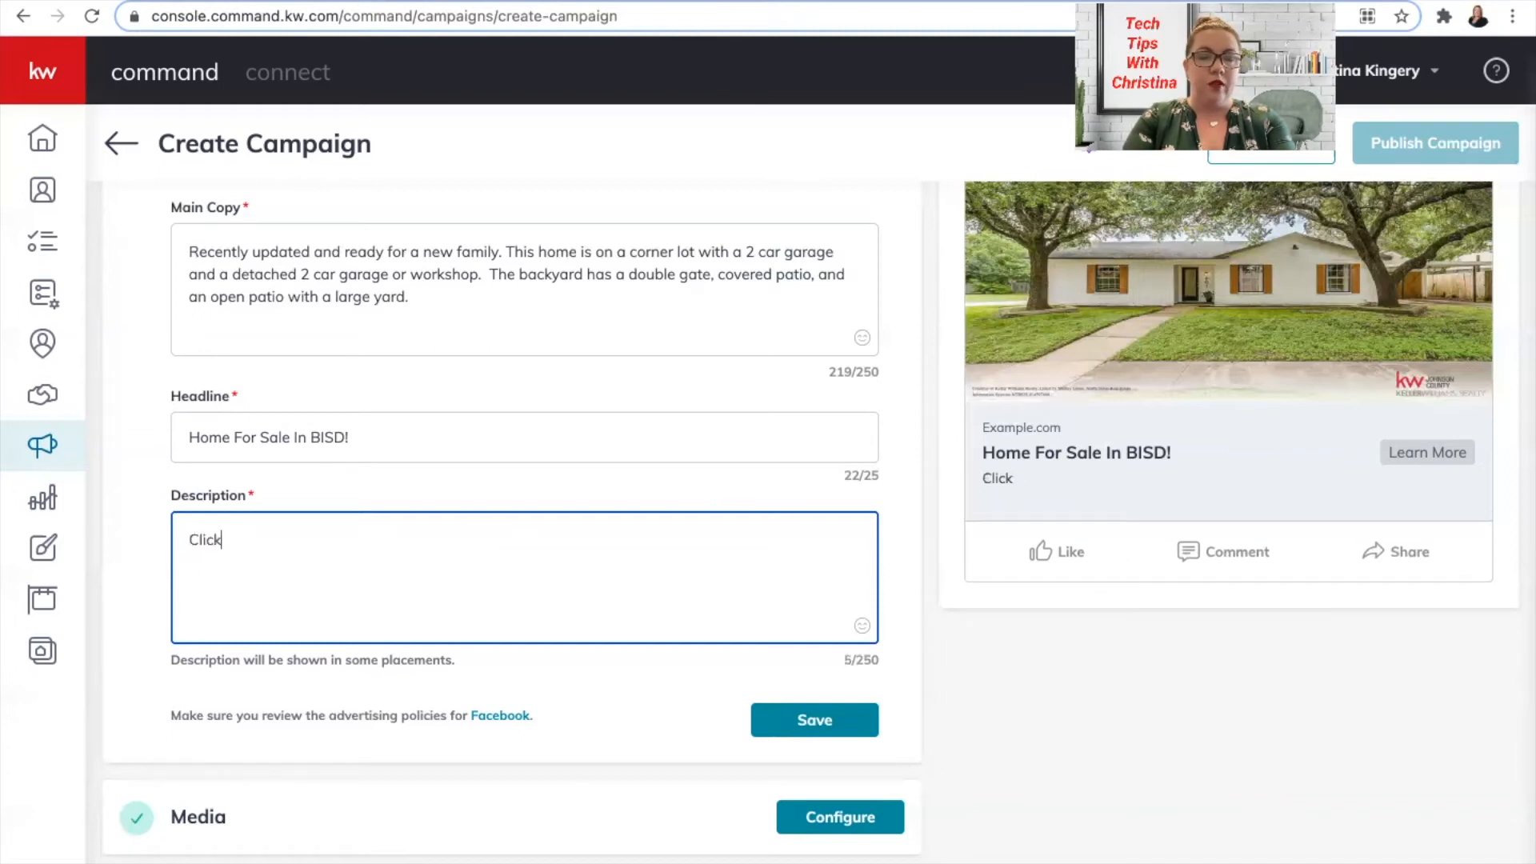
text( here to view)
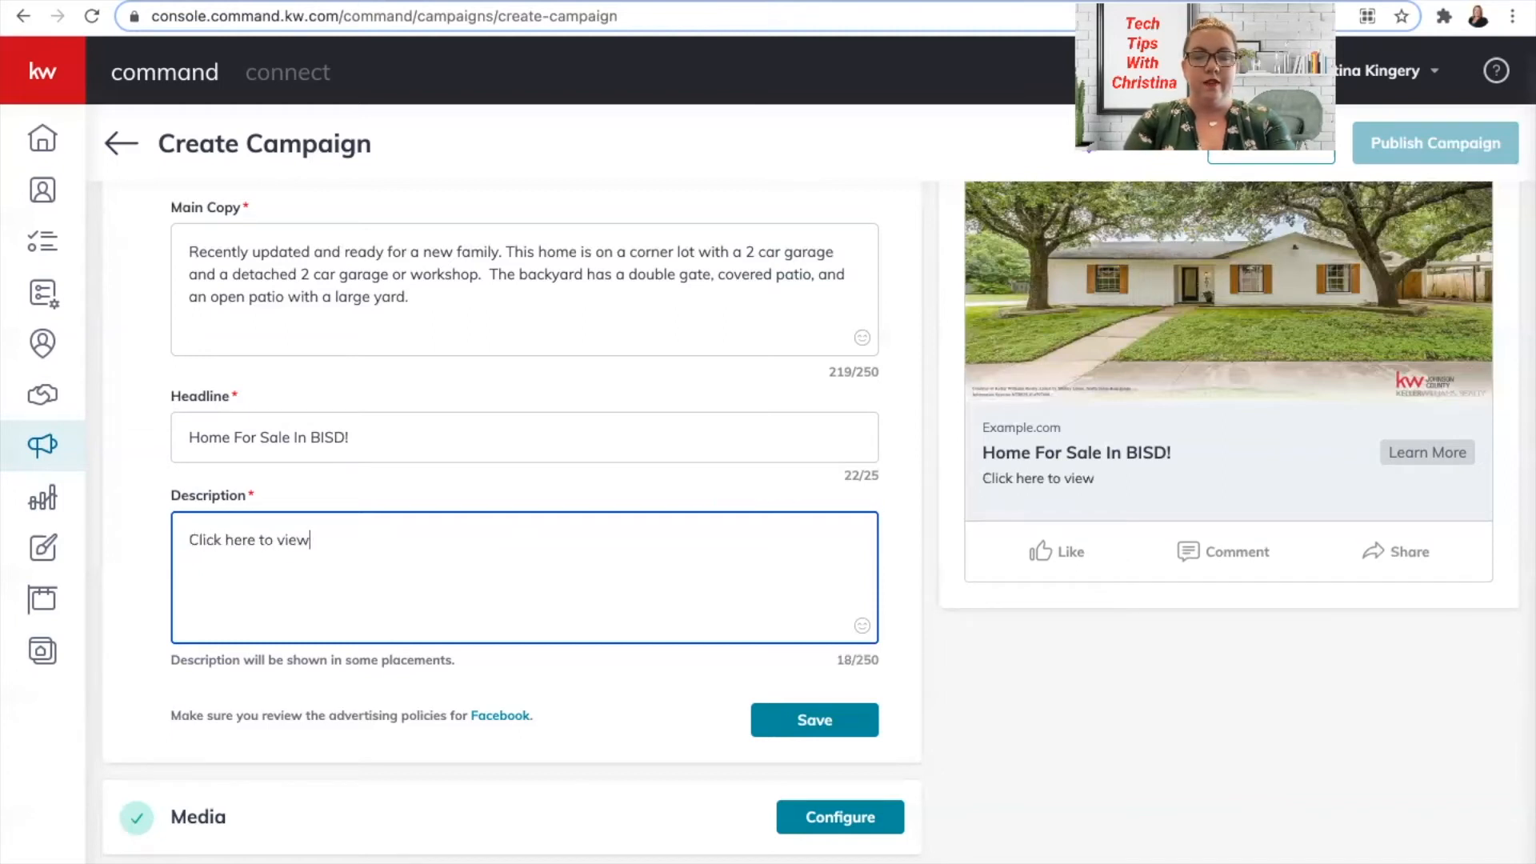
text( more pictures)
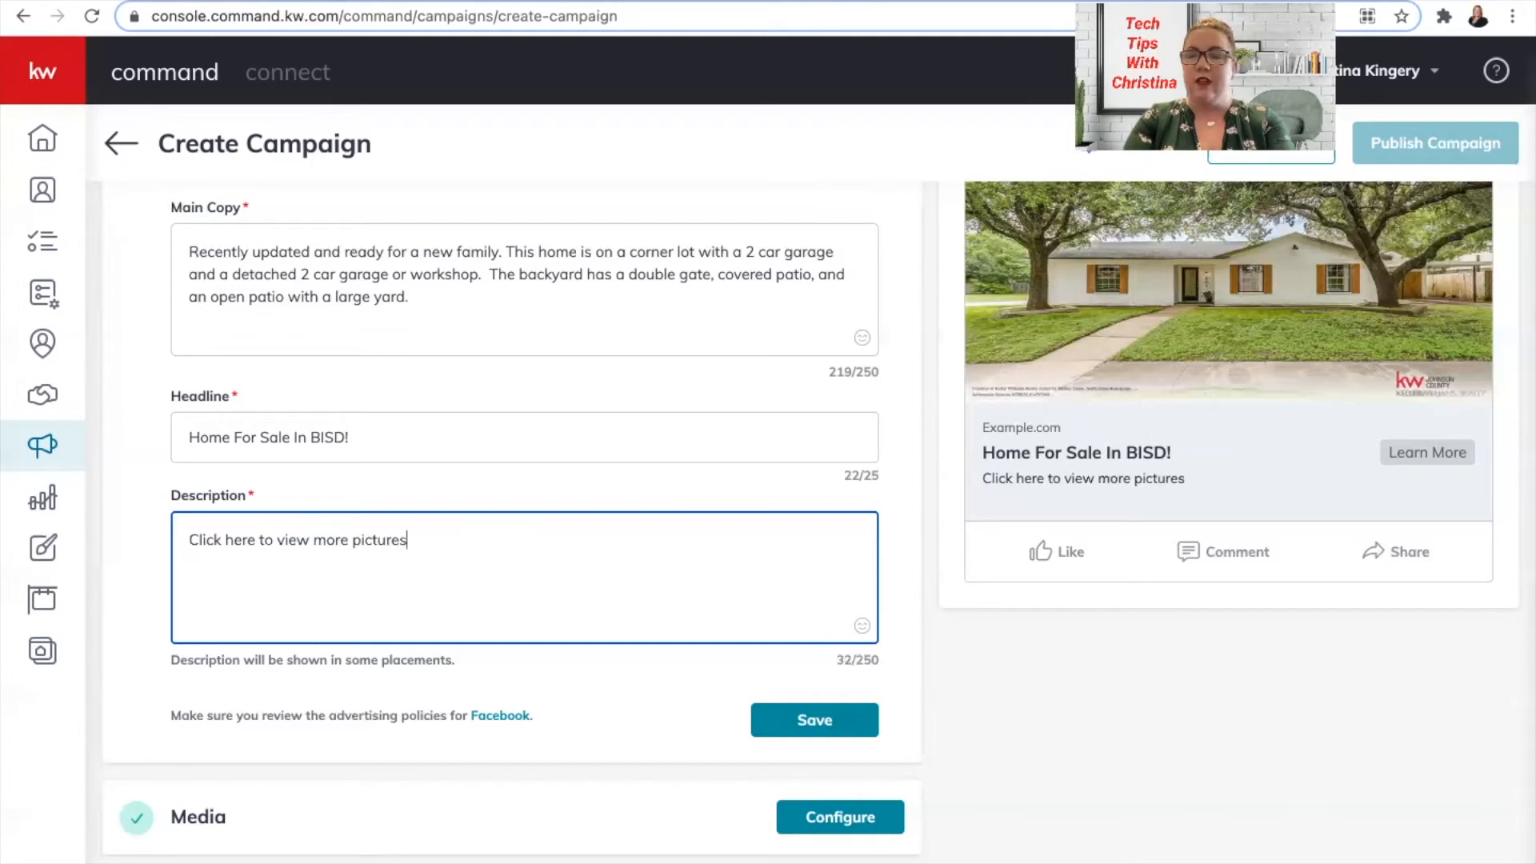
text( of this adorable )
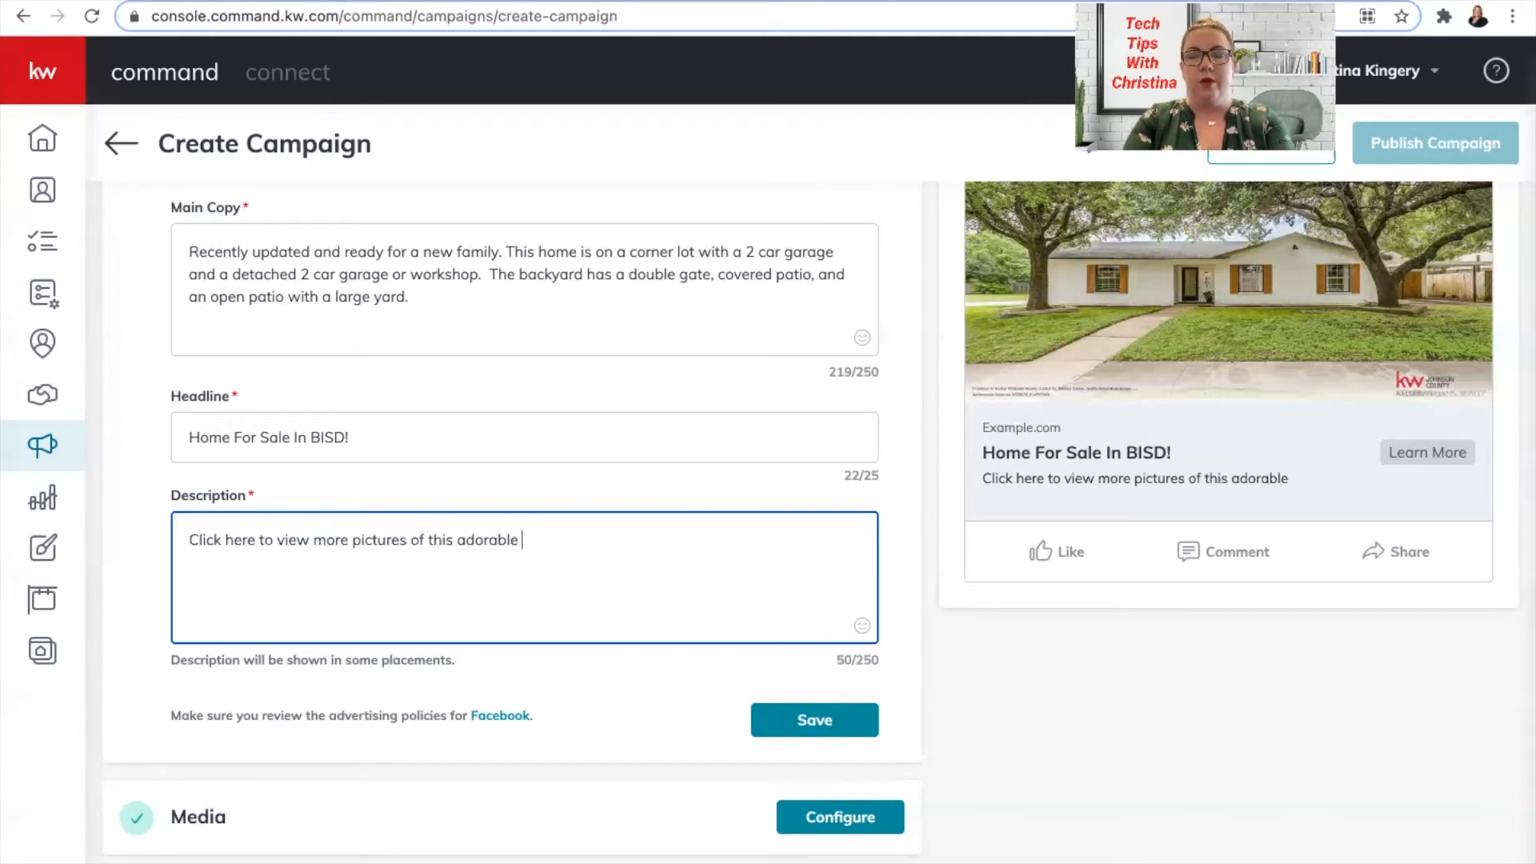
text(home!...)
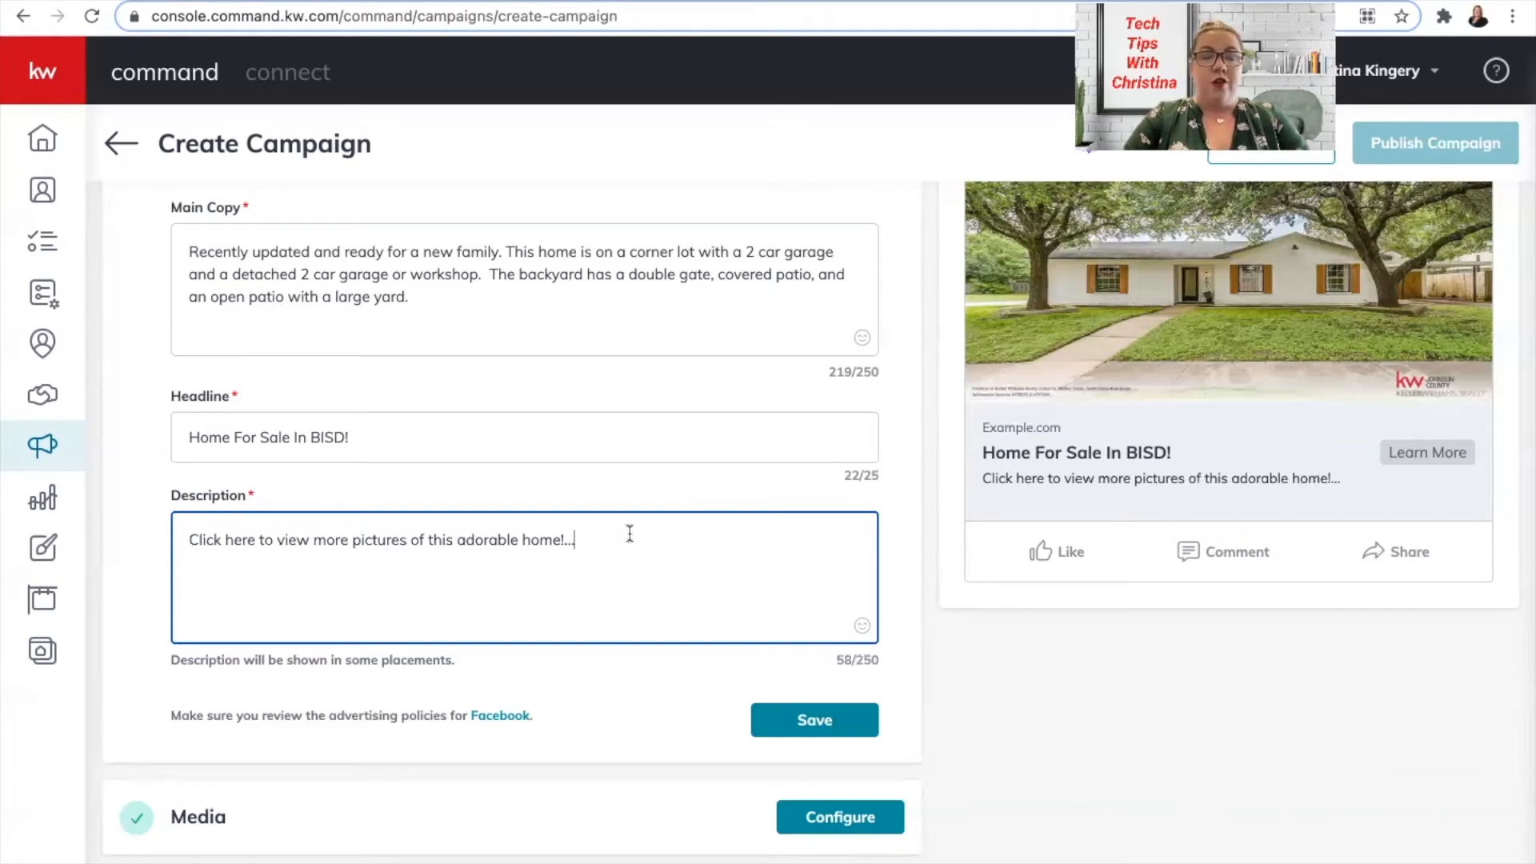
key(ctrl+a)
key(BackSpace)
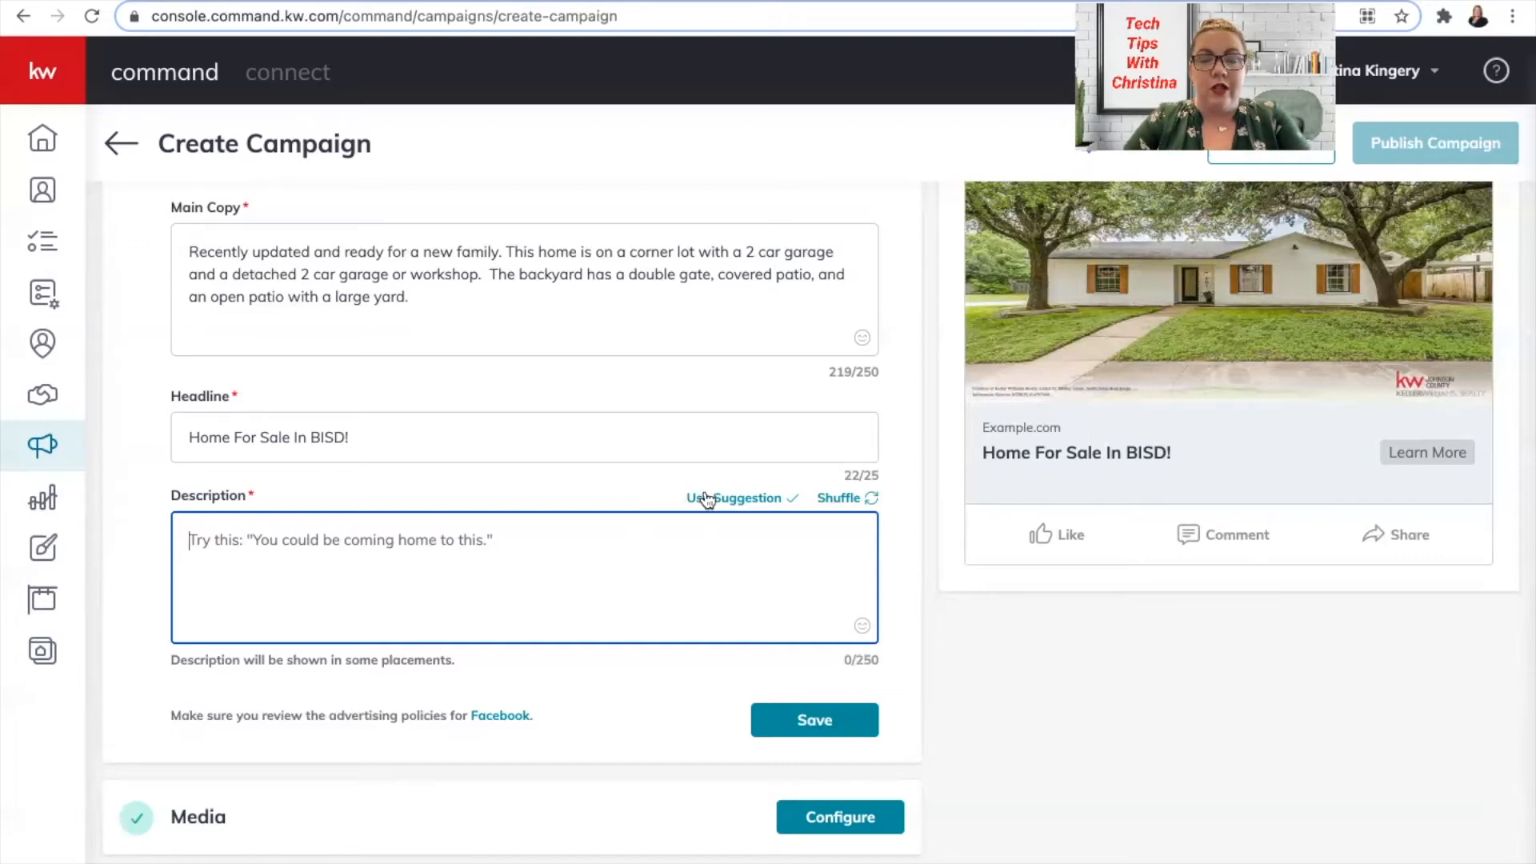
click(832, 499)
click(832, 499)
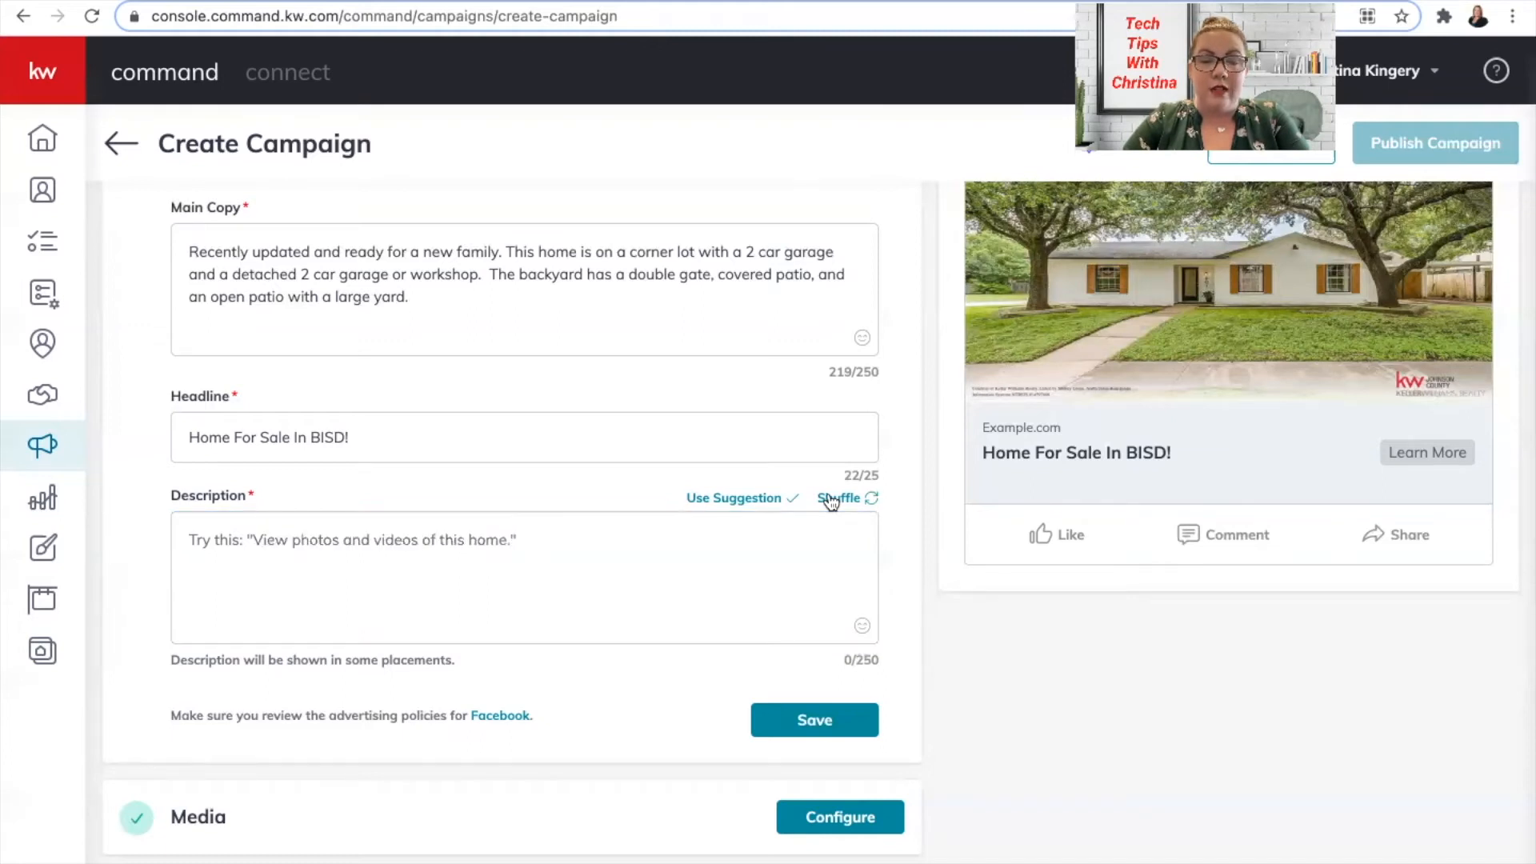
click(735, 498)
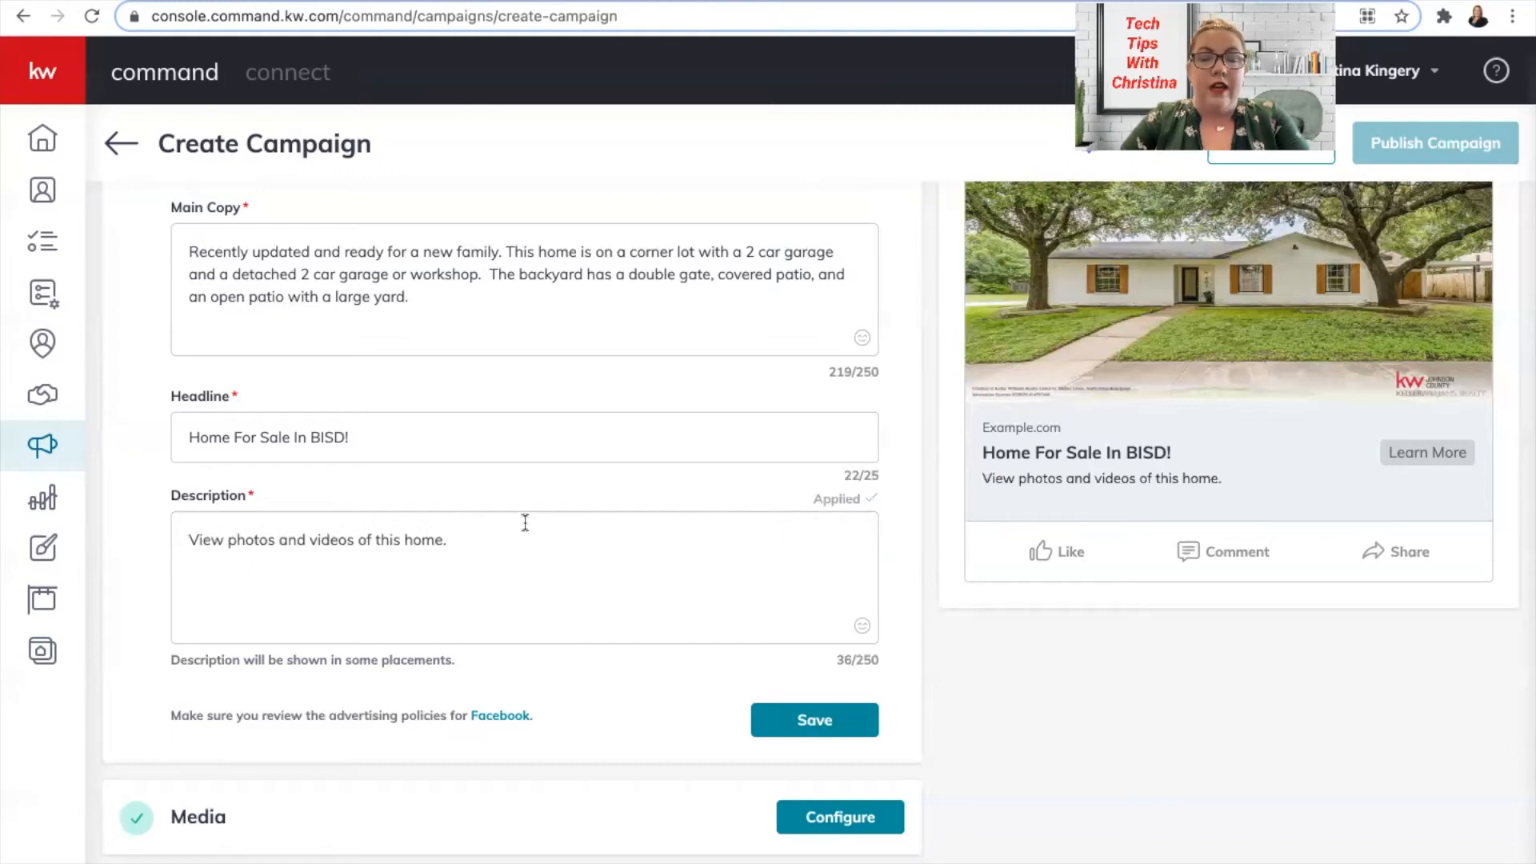
scroll(643, 406, up, 1)
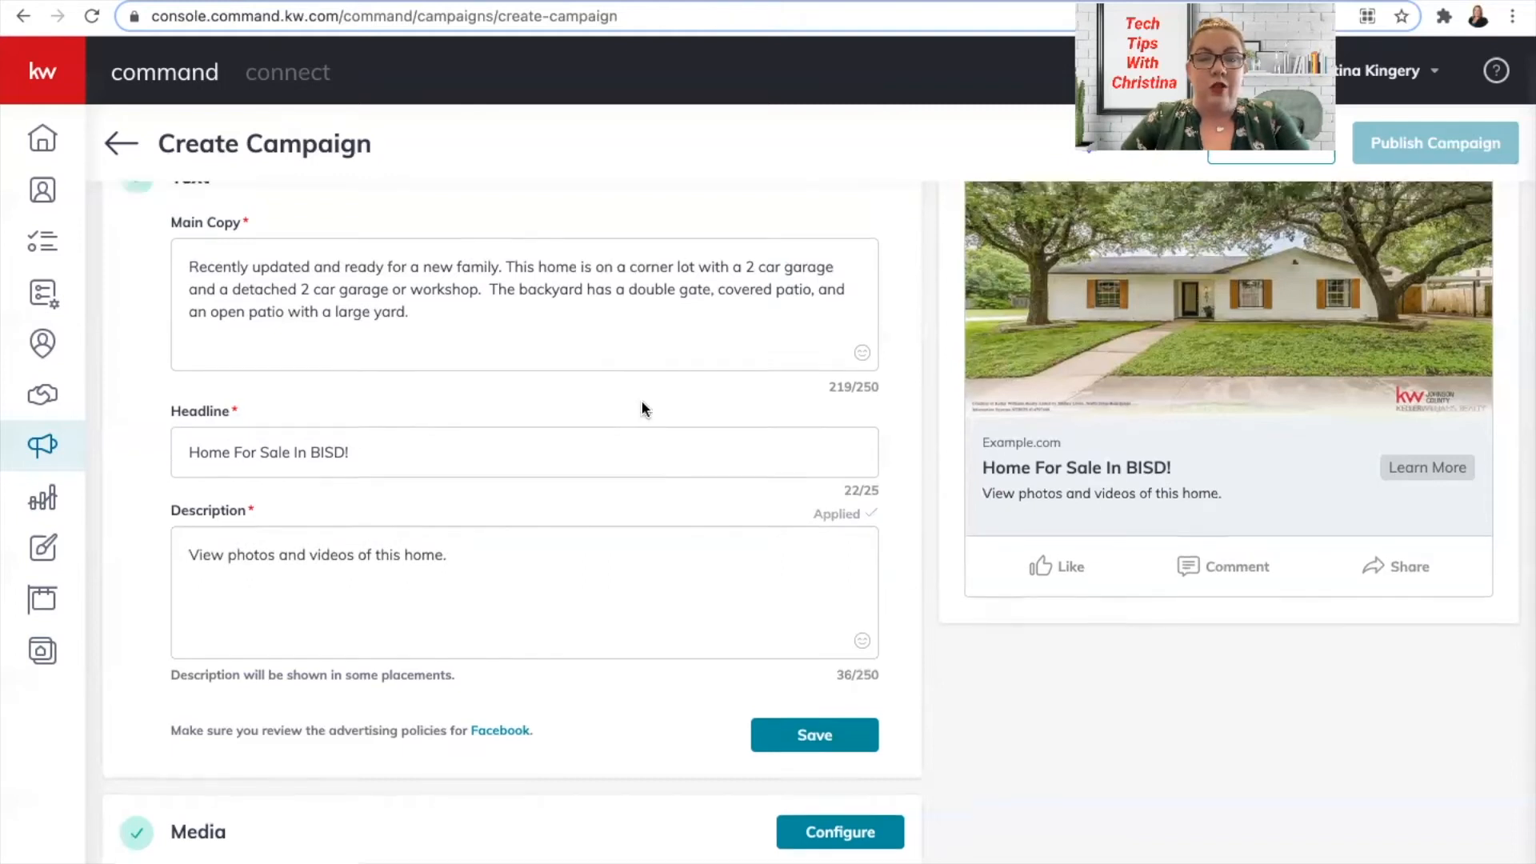
scroll(642, 407, up, 2)
scroll(643, 399, up, 1)
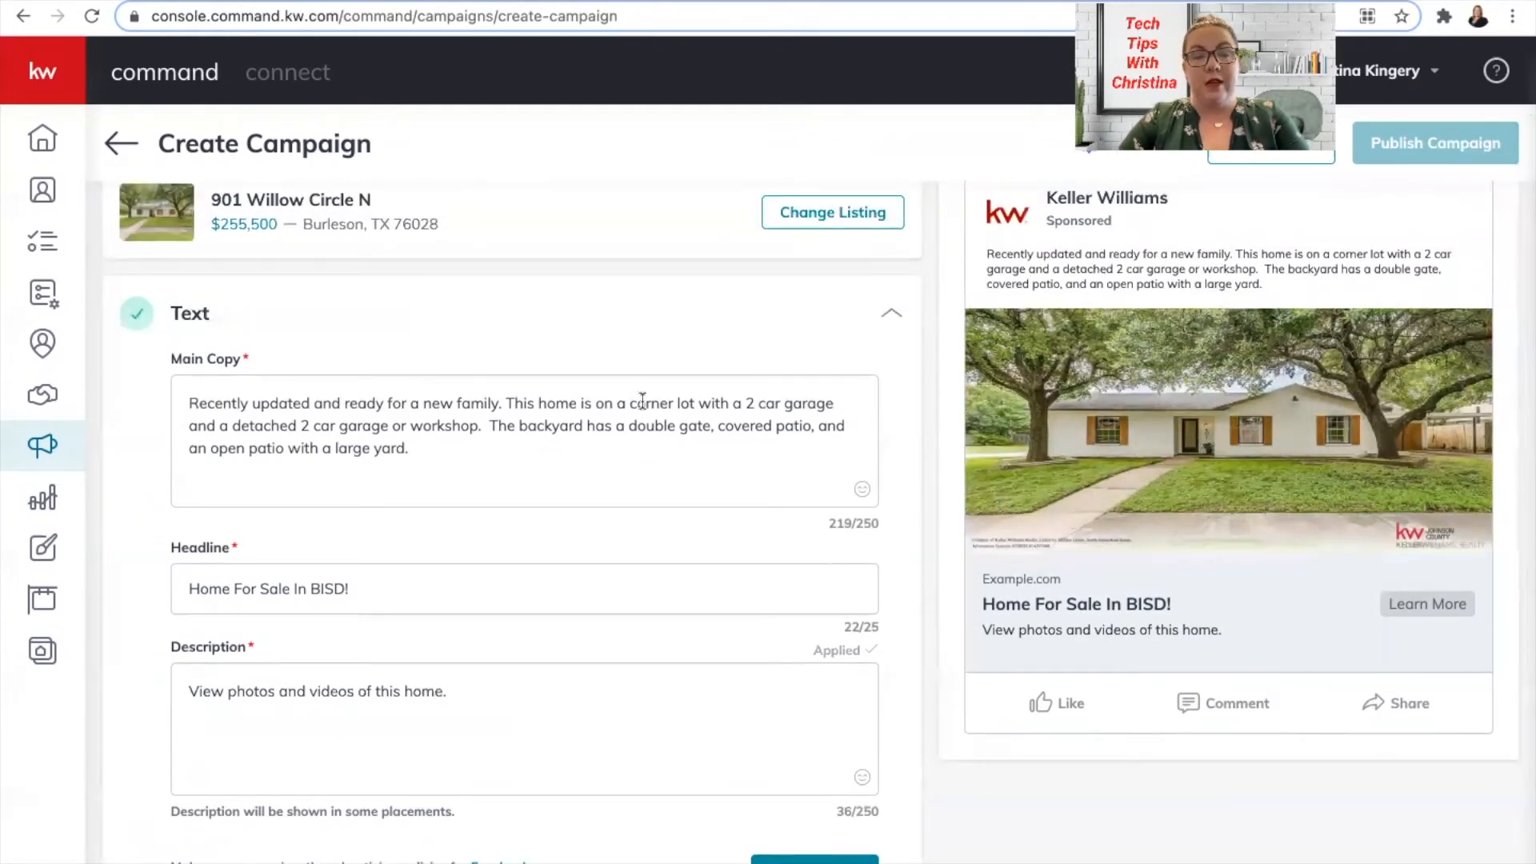
Add a heart-eyes emoji after 'large yard.' in the main copy.
click(187, 400)
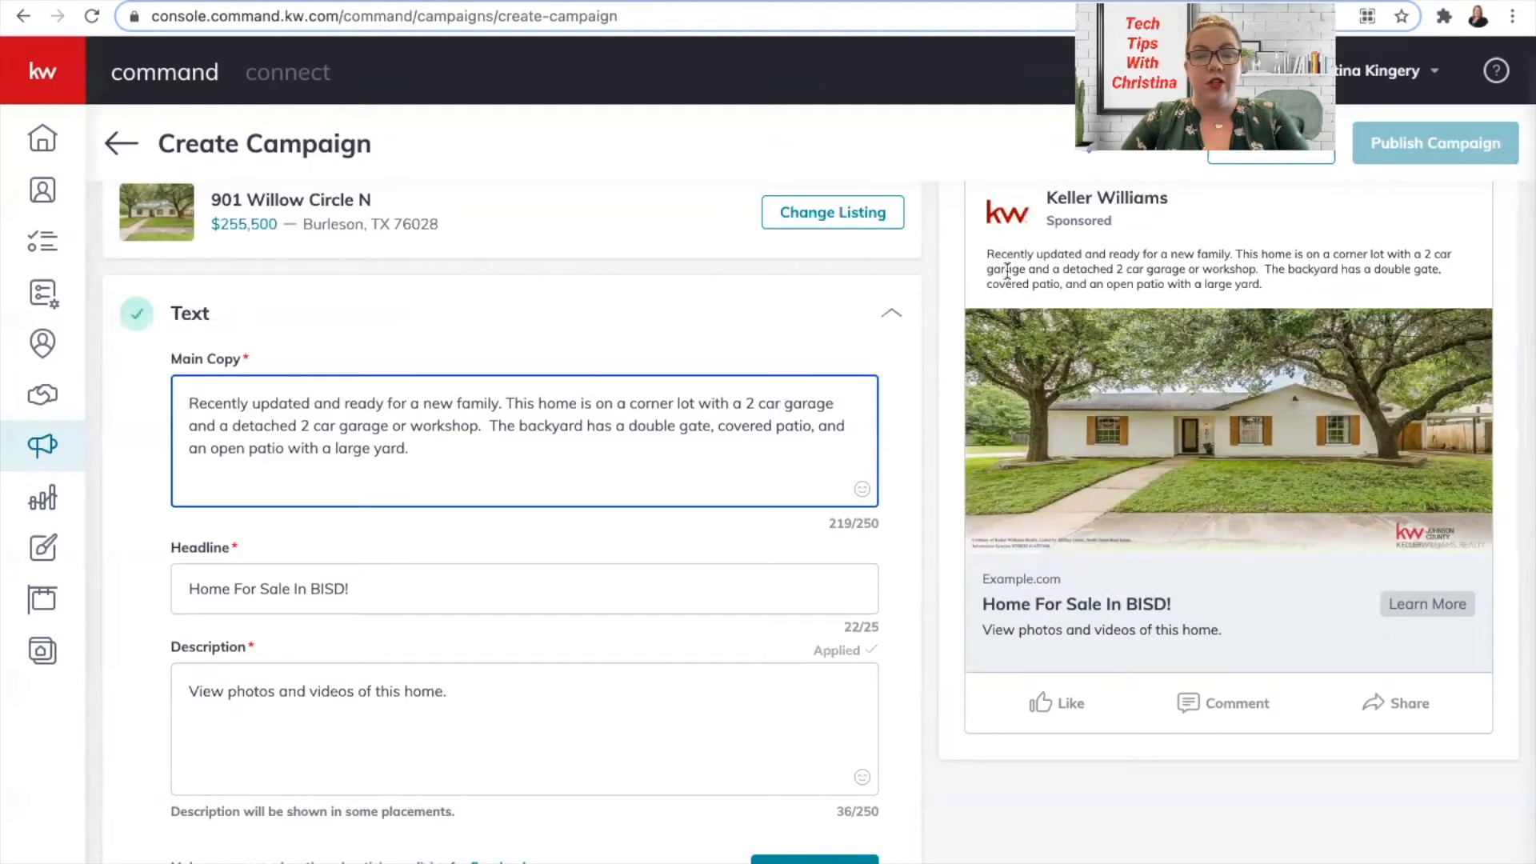
click(862, 489)
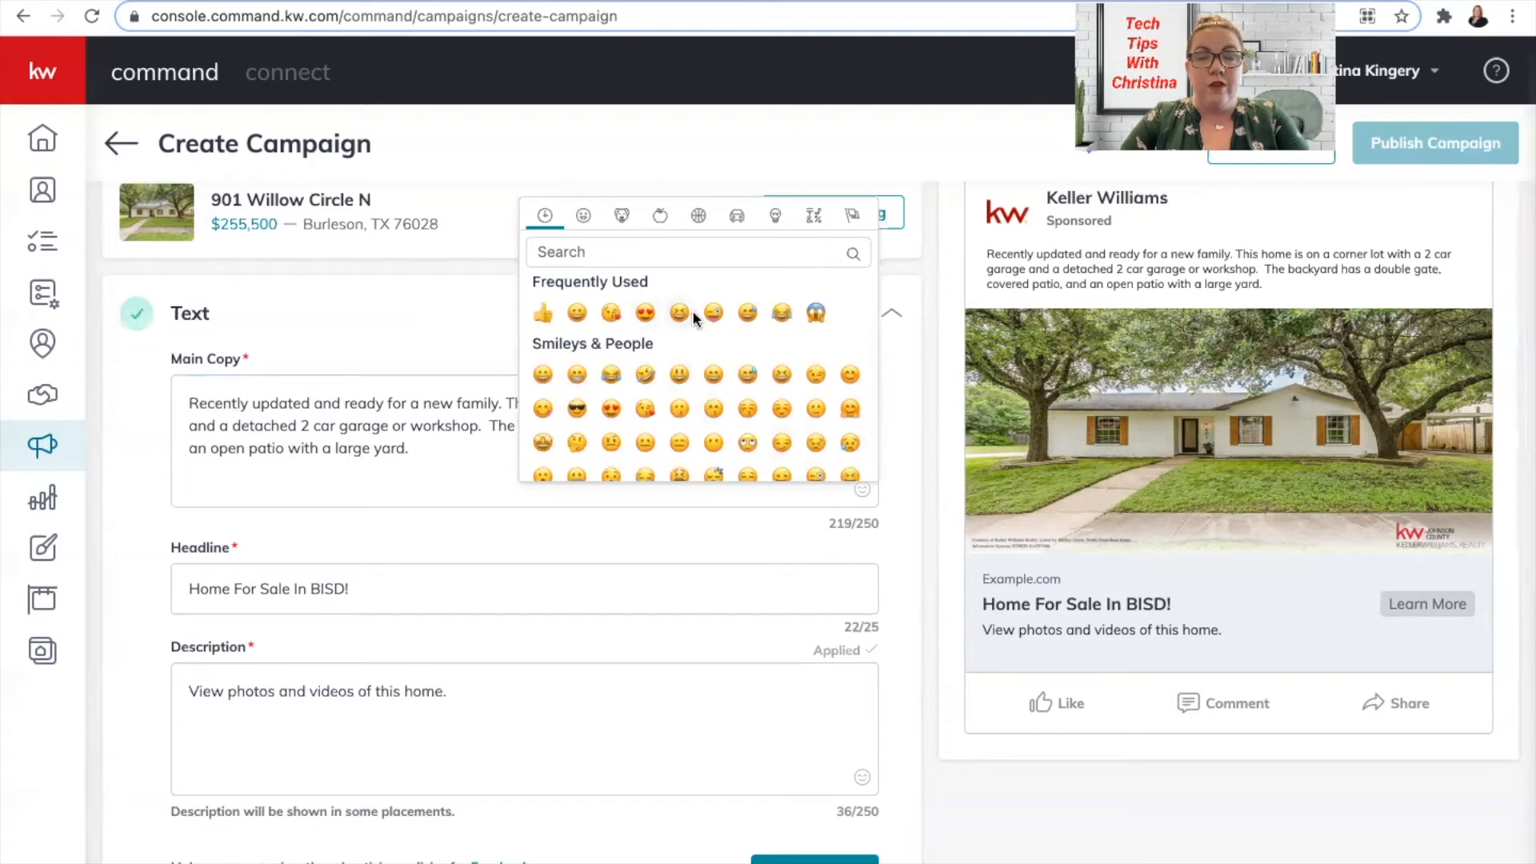
click(644, 312)
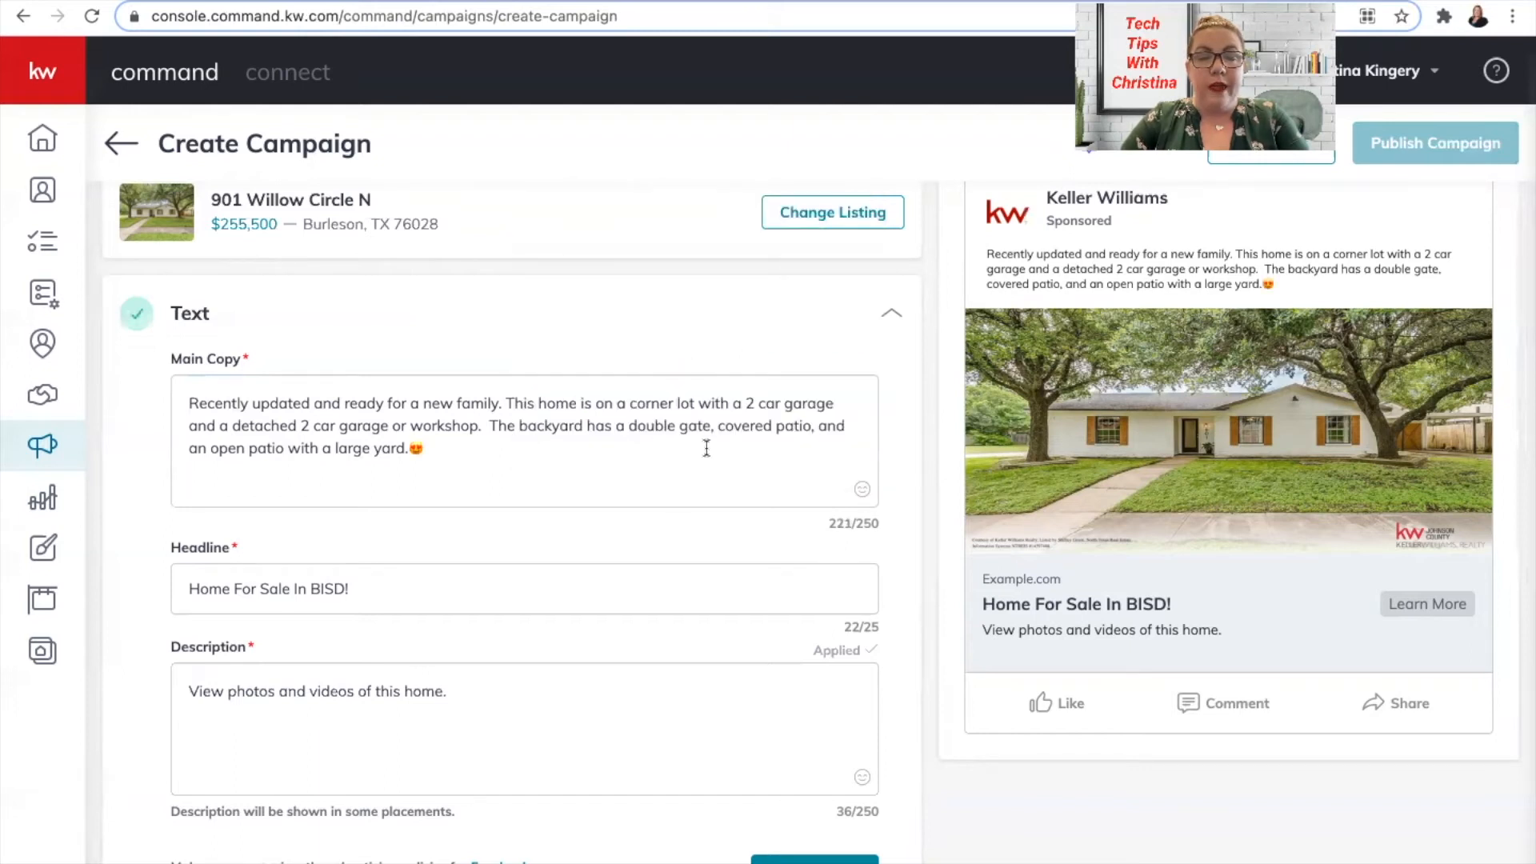
Append the '!!' symbol after the emoji and select both at the end of the main copy.
click(862, 489)
scroll(722, 356, down, 10)
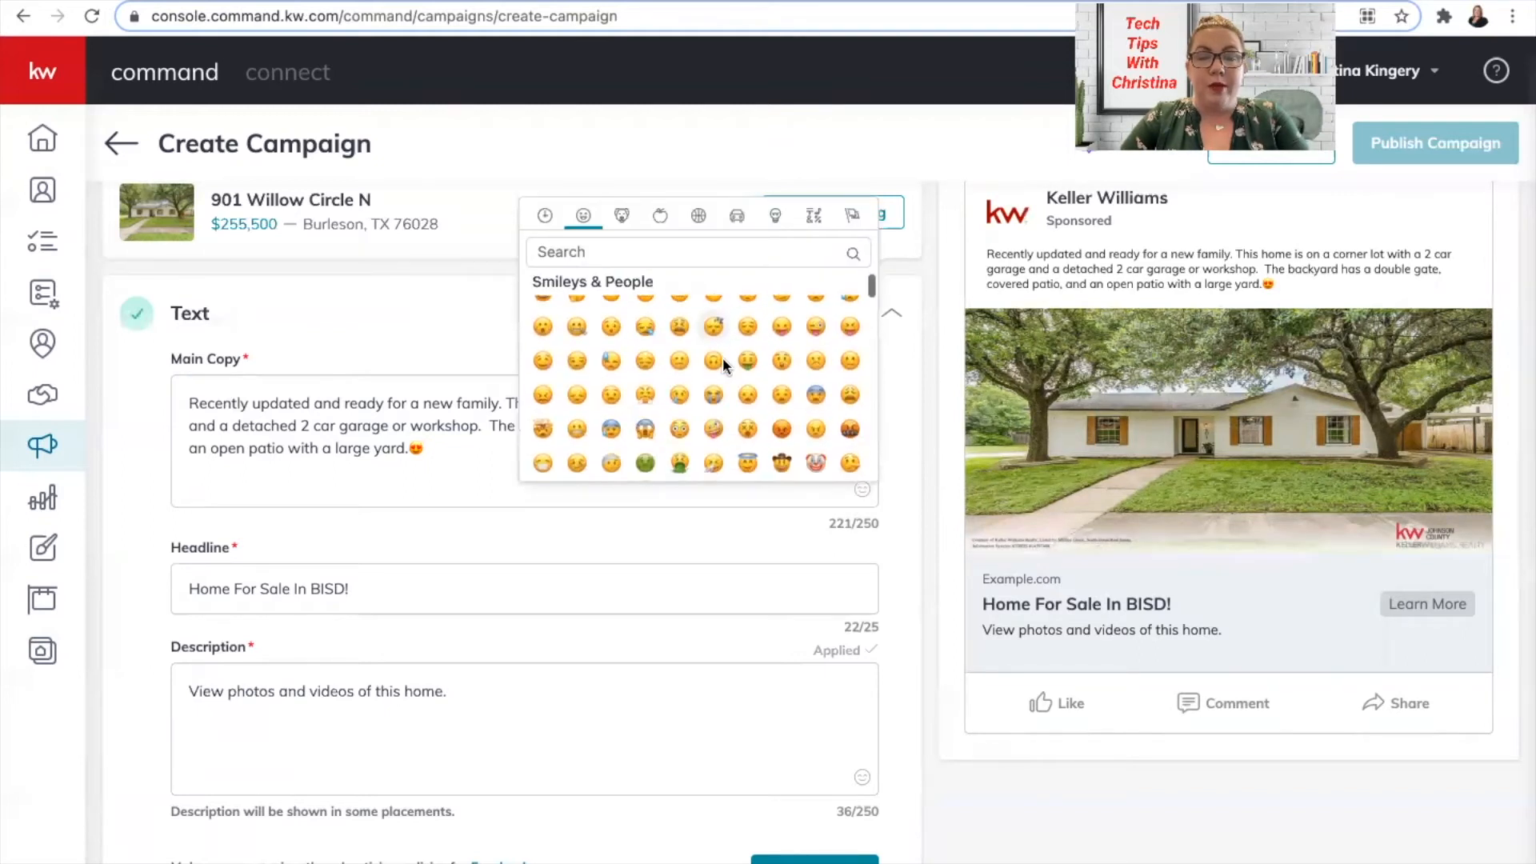
scroll(723, 366, down, 10)
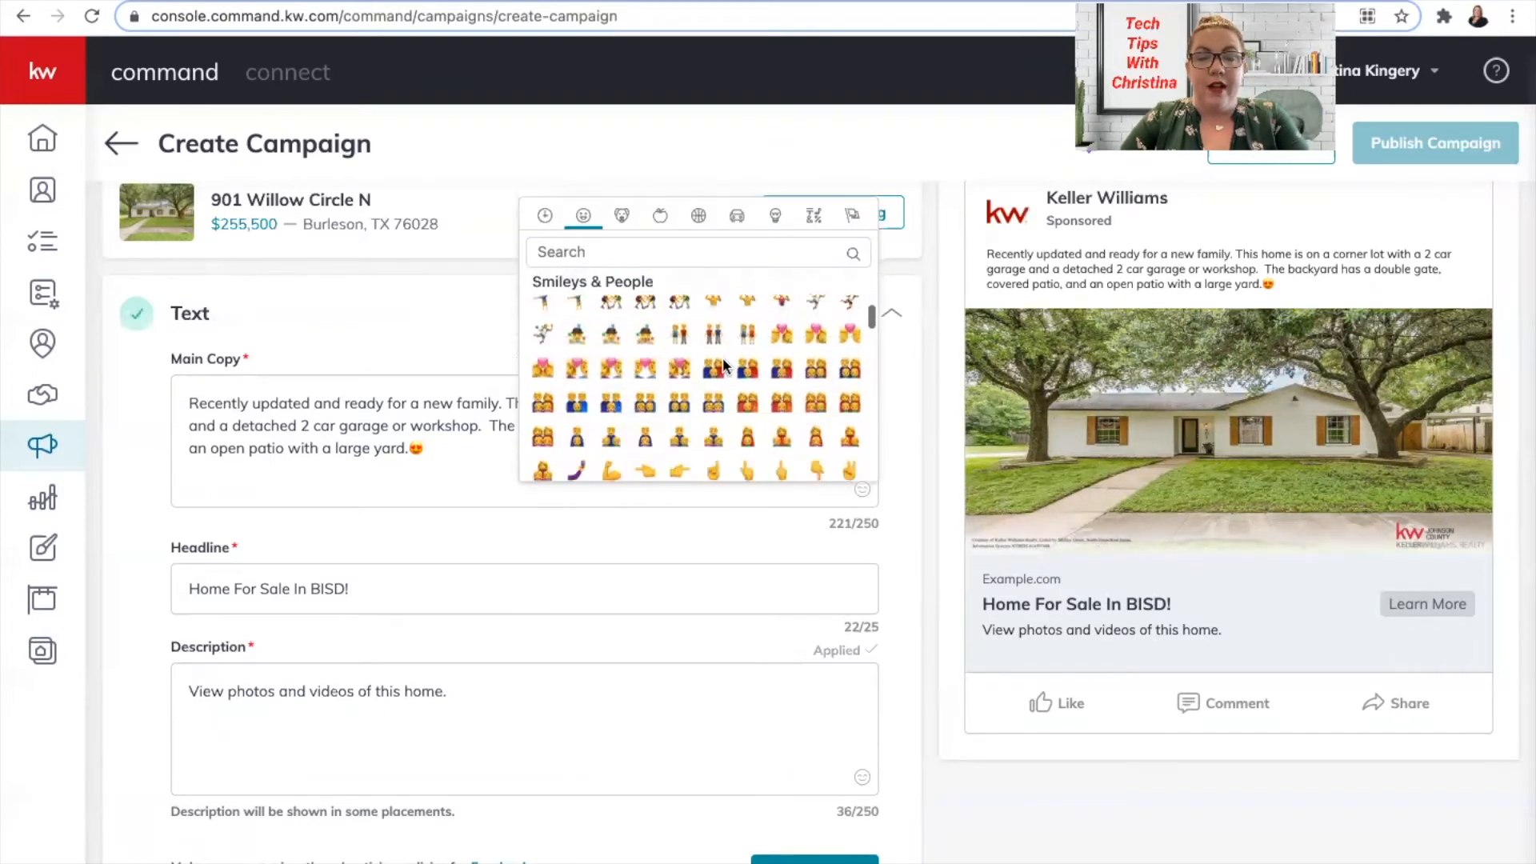
scroll(724, 365, down, 10)
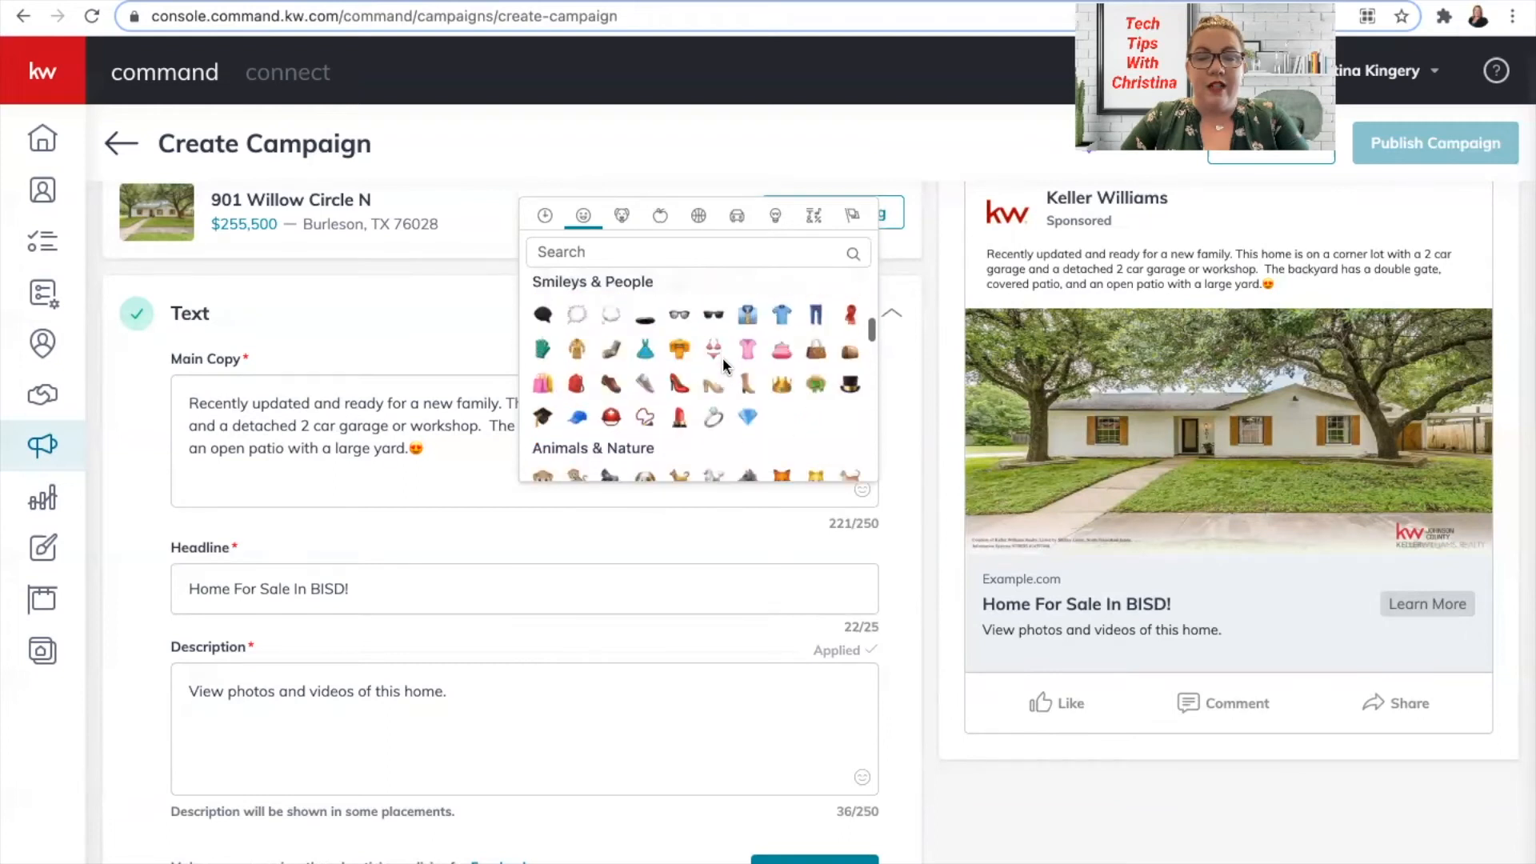
scroll(722, 357, down, 8)
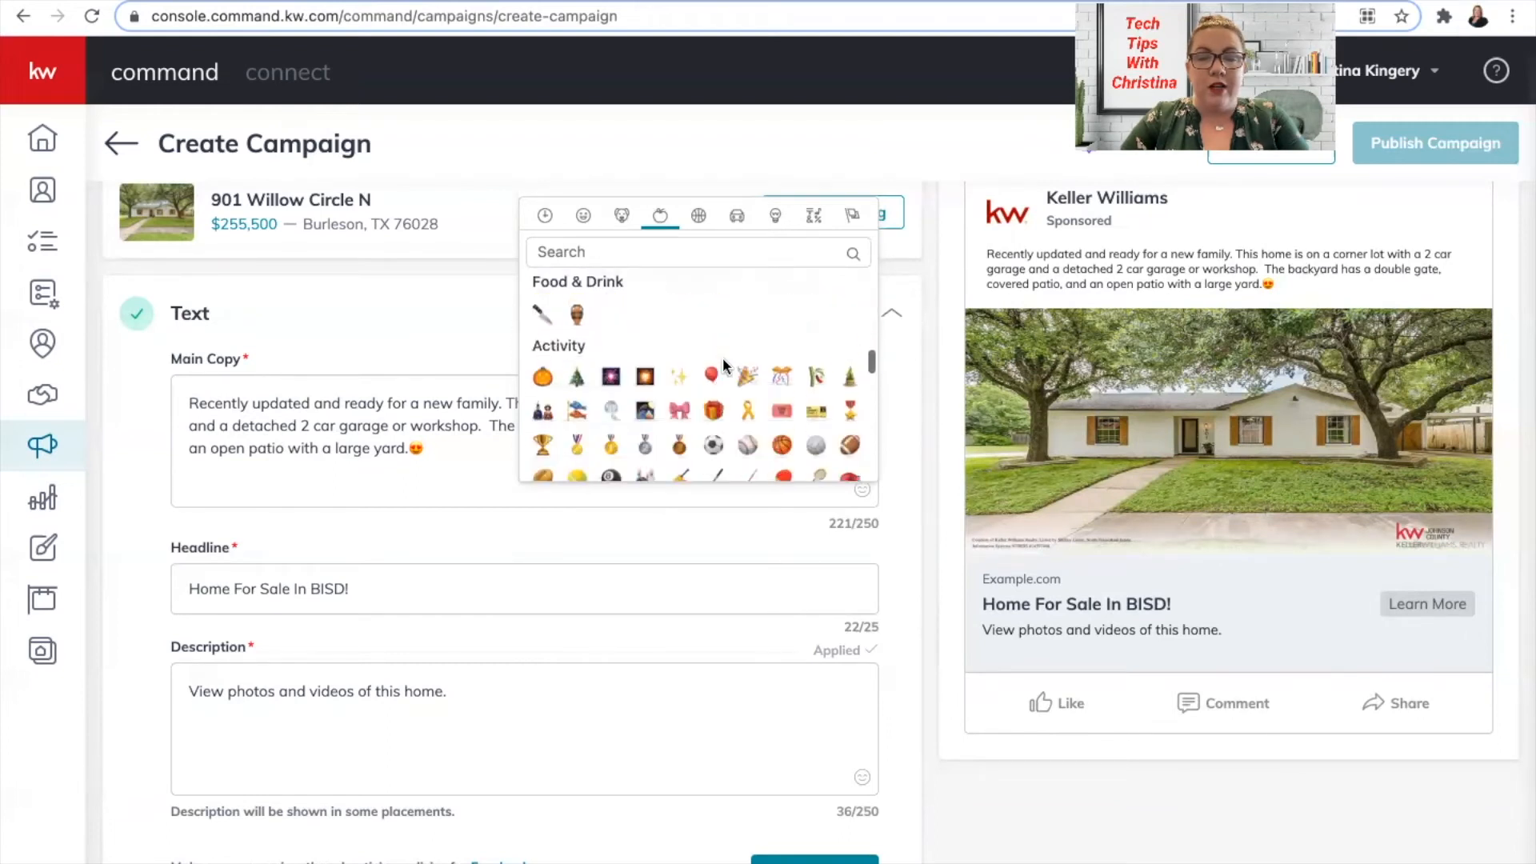
scroll(723, 358, down, 8)
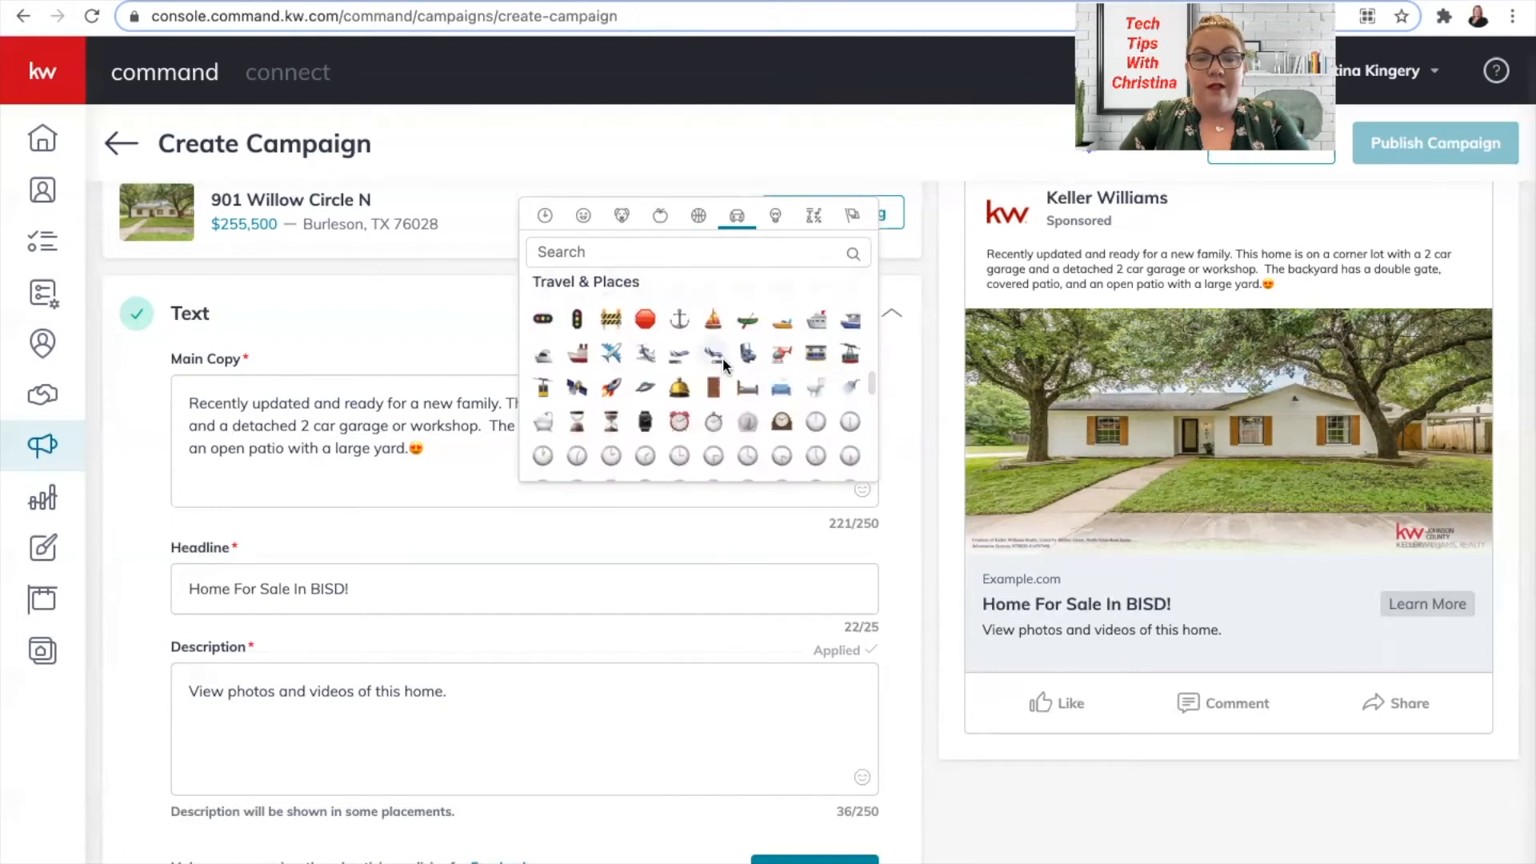
scroll(722, 357, down, 5)
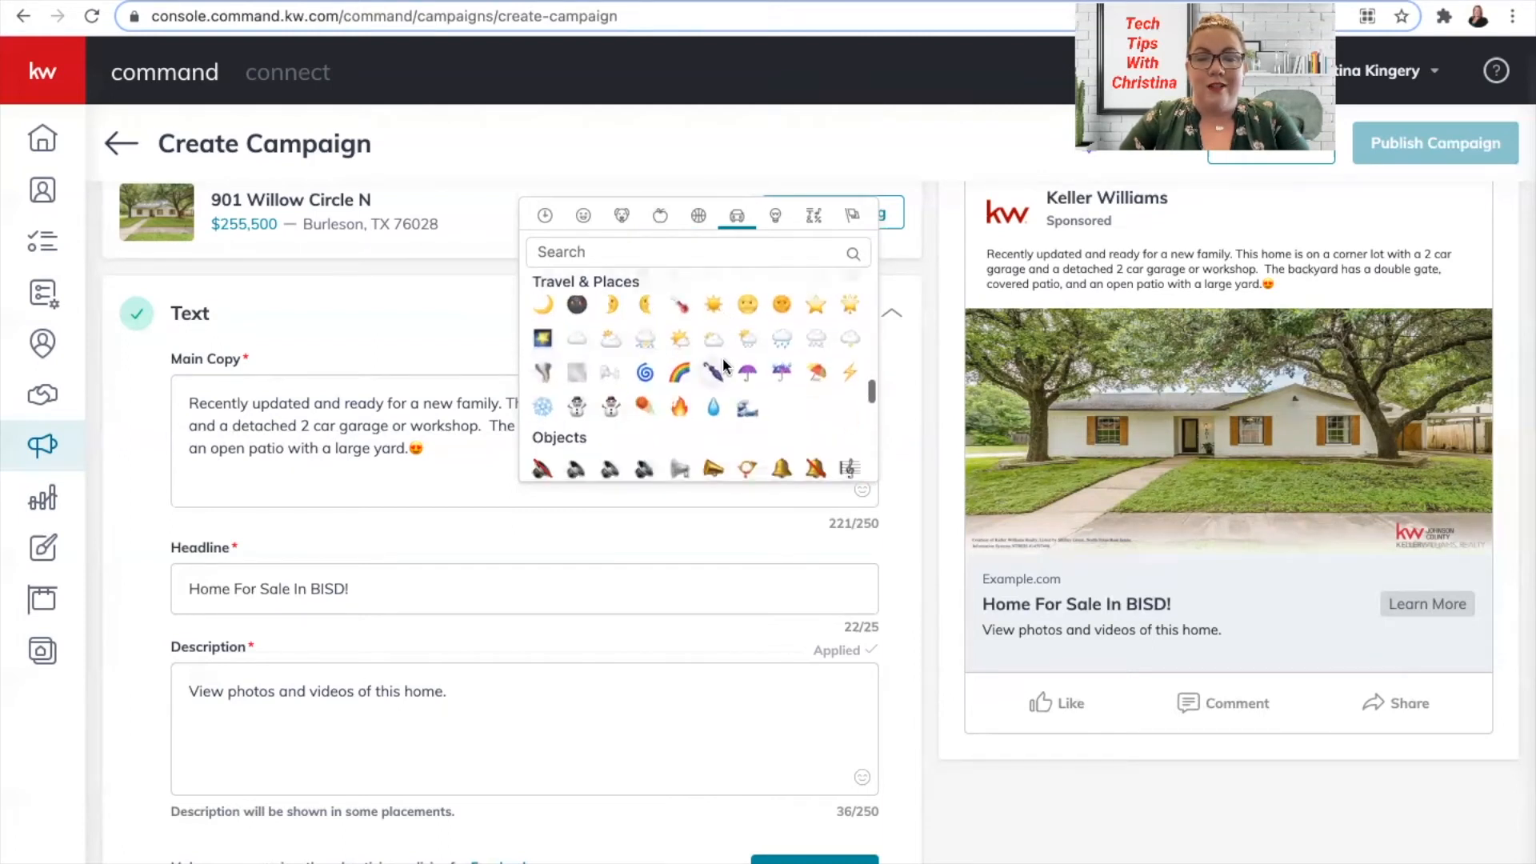
scroll(722, 362, down, 5)
scroll(722, 357, down, 5)
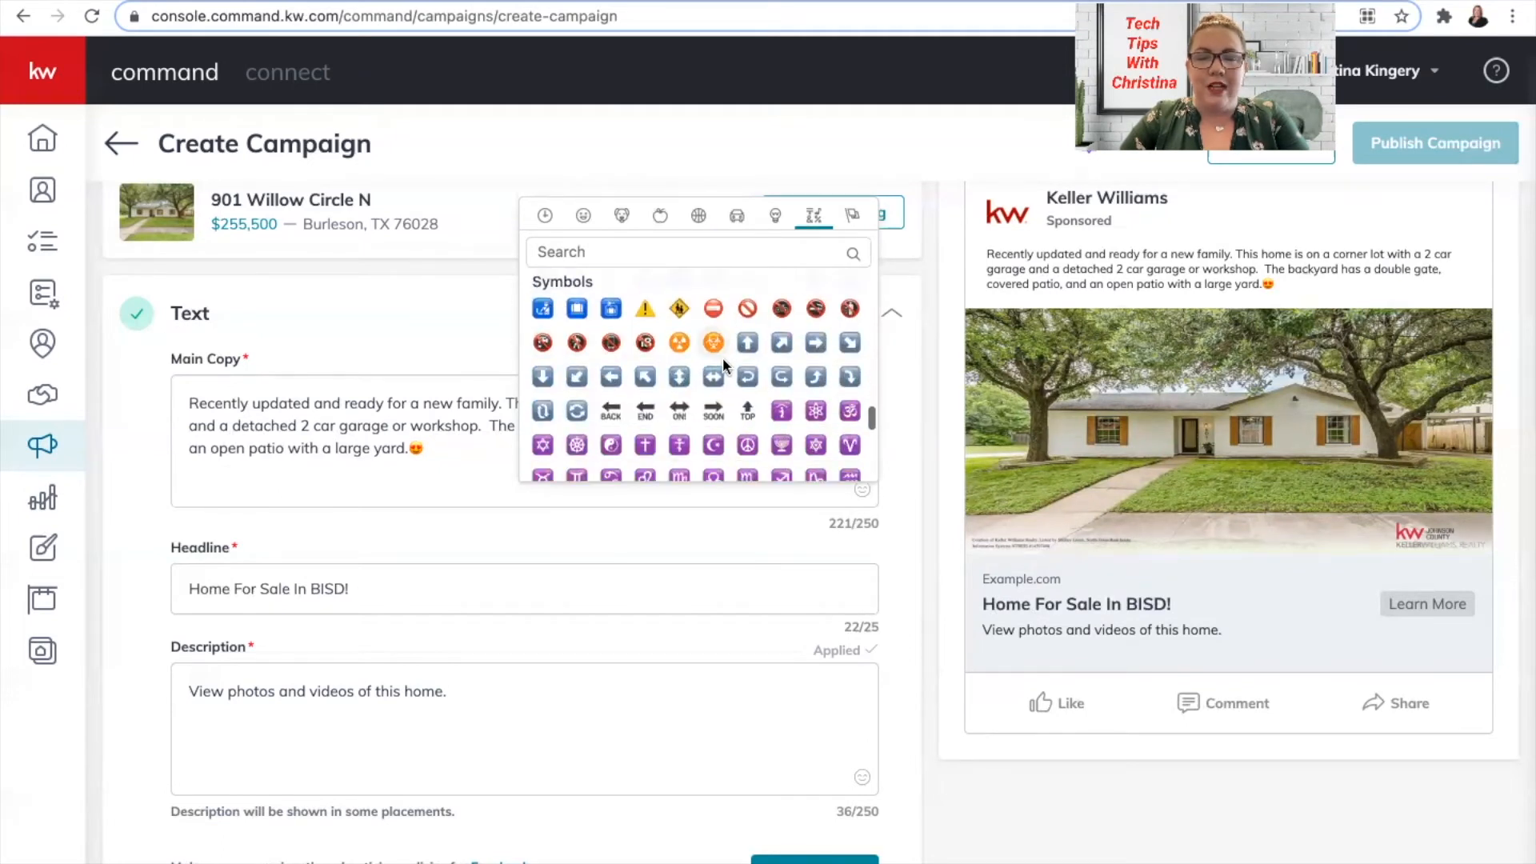
scroll(722, 357, down, 5)
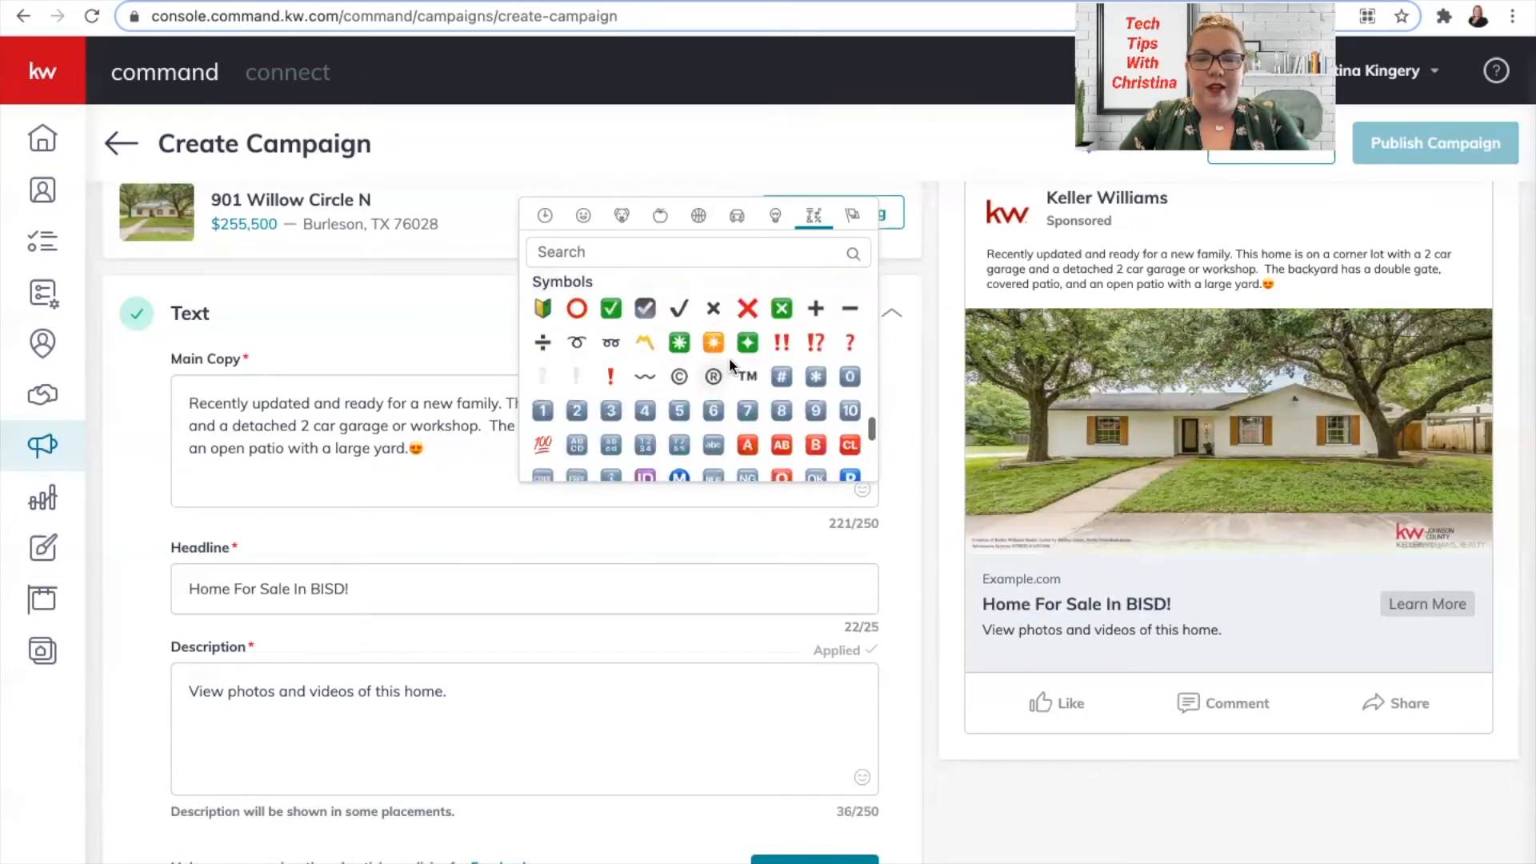
click(782, 342)
click(445, 447)
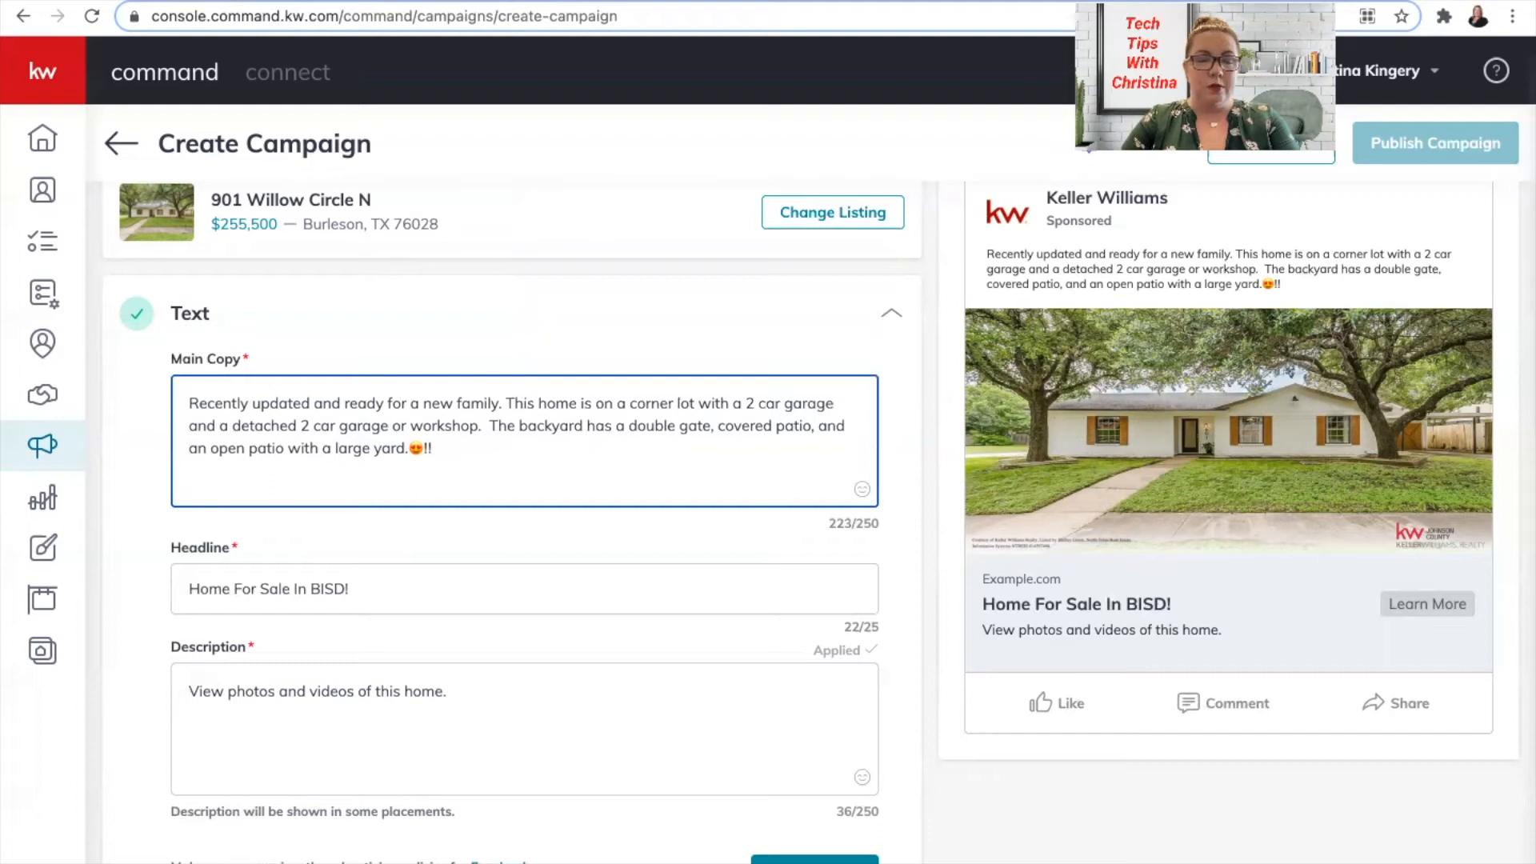
key(shift+Left)
key(shift+Left)
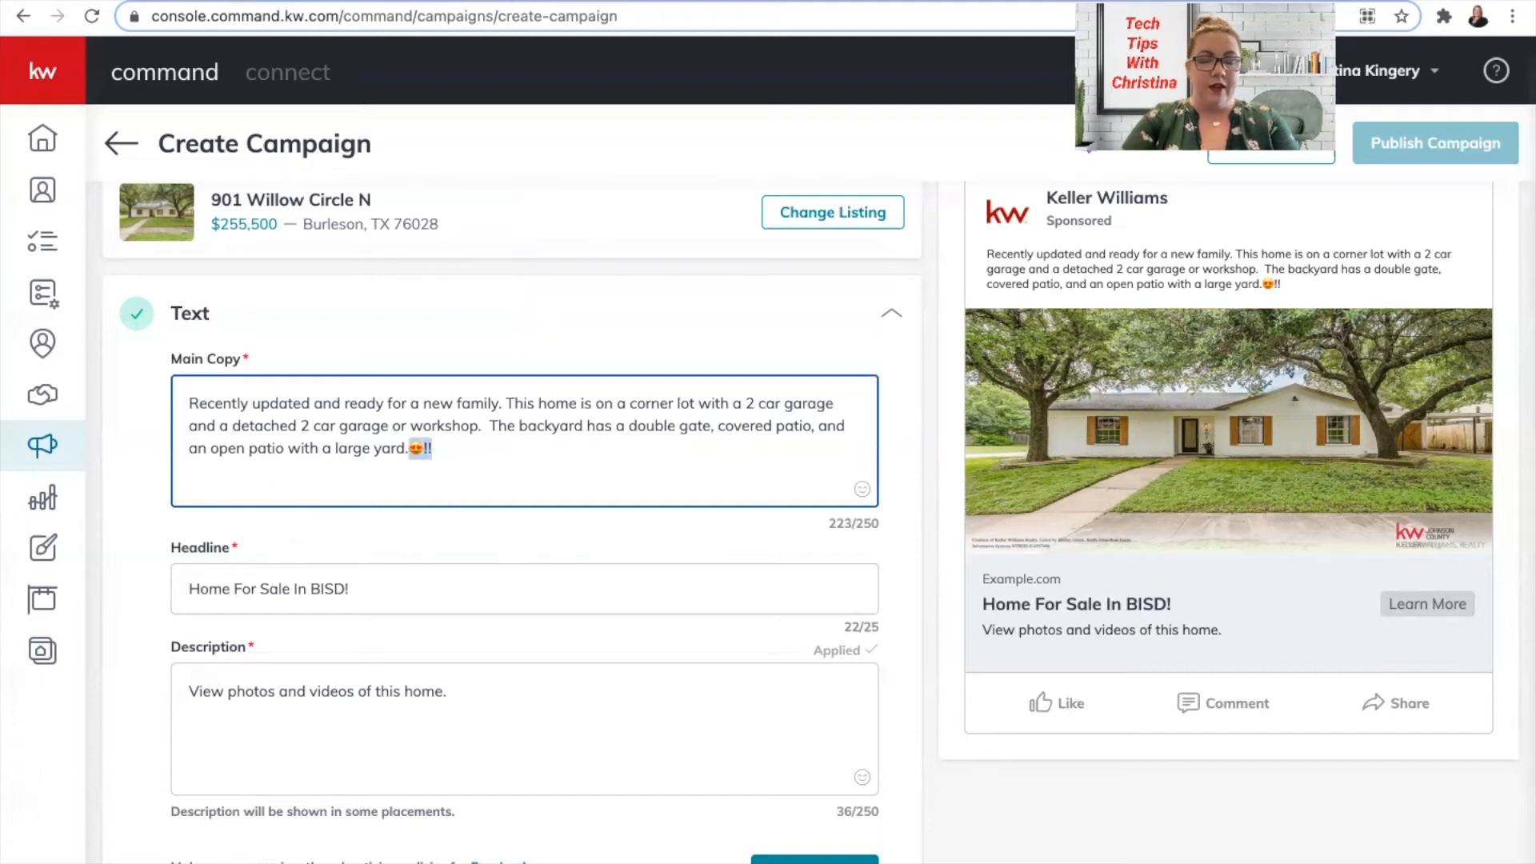
Move the heart-eyes emoji and '!!' to the start of the main copy.
key(BackSpace)
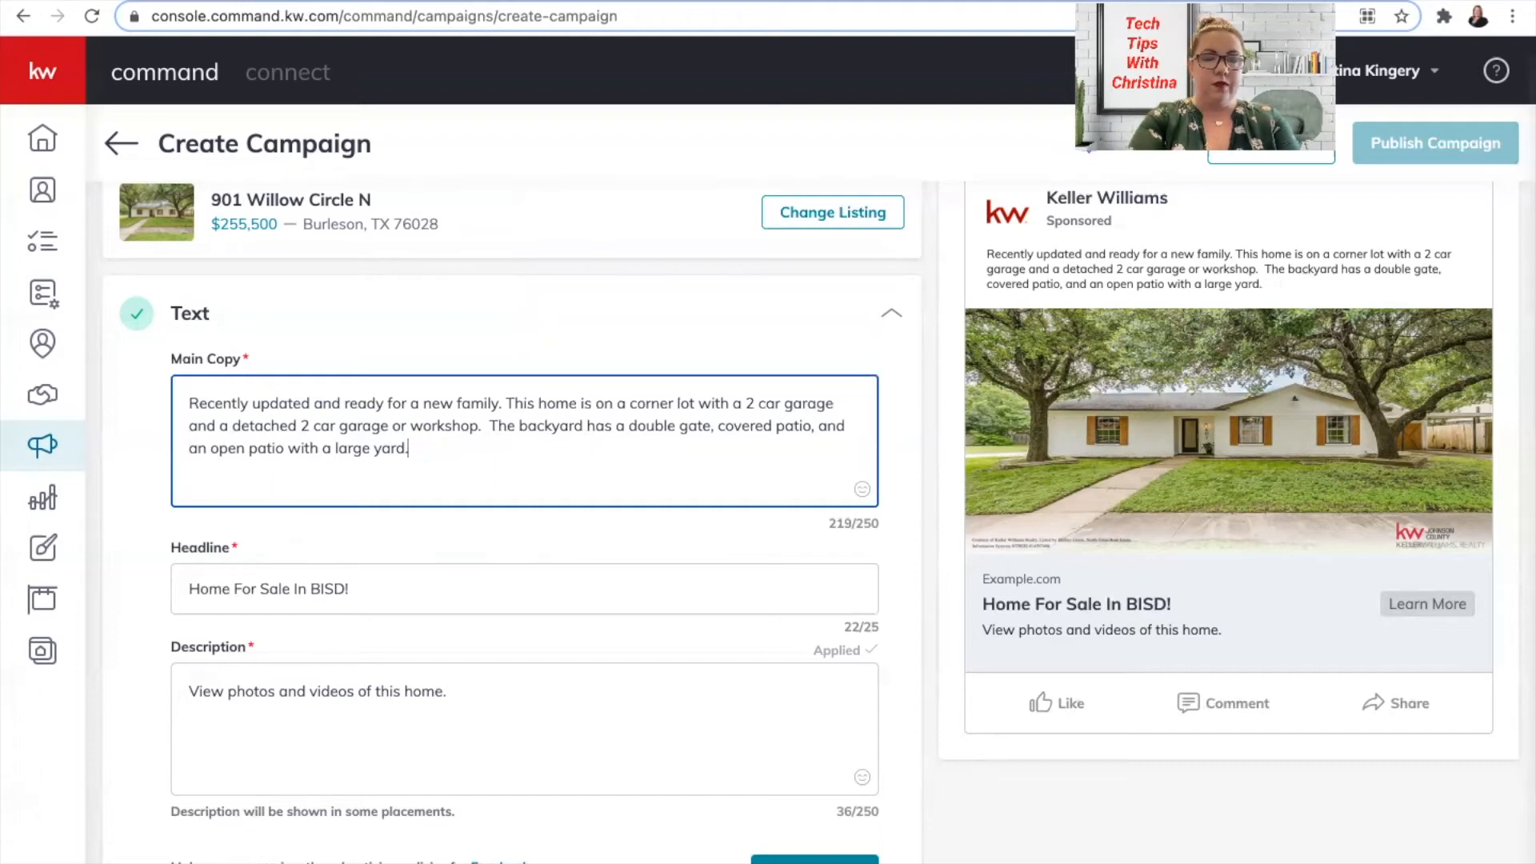
click(190, 403)
text(😍!!)
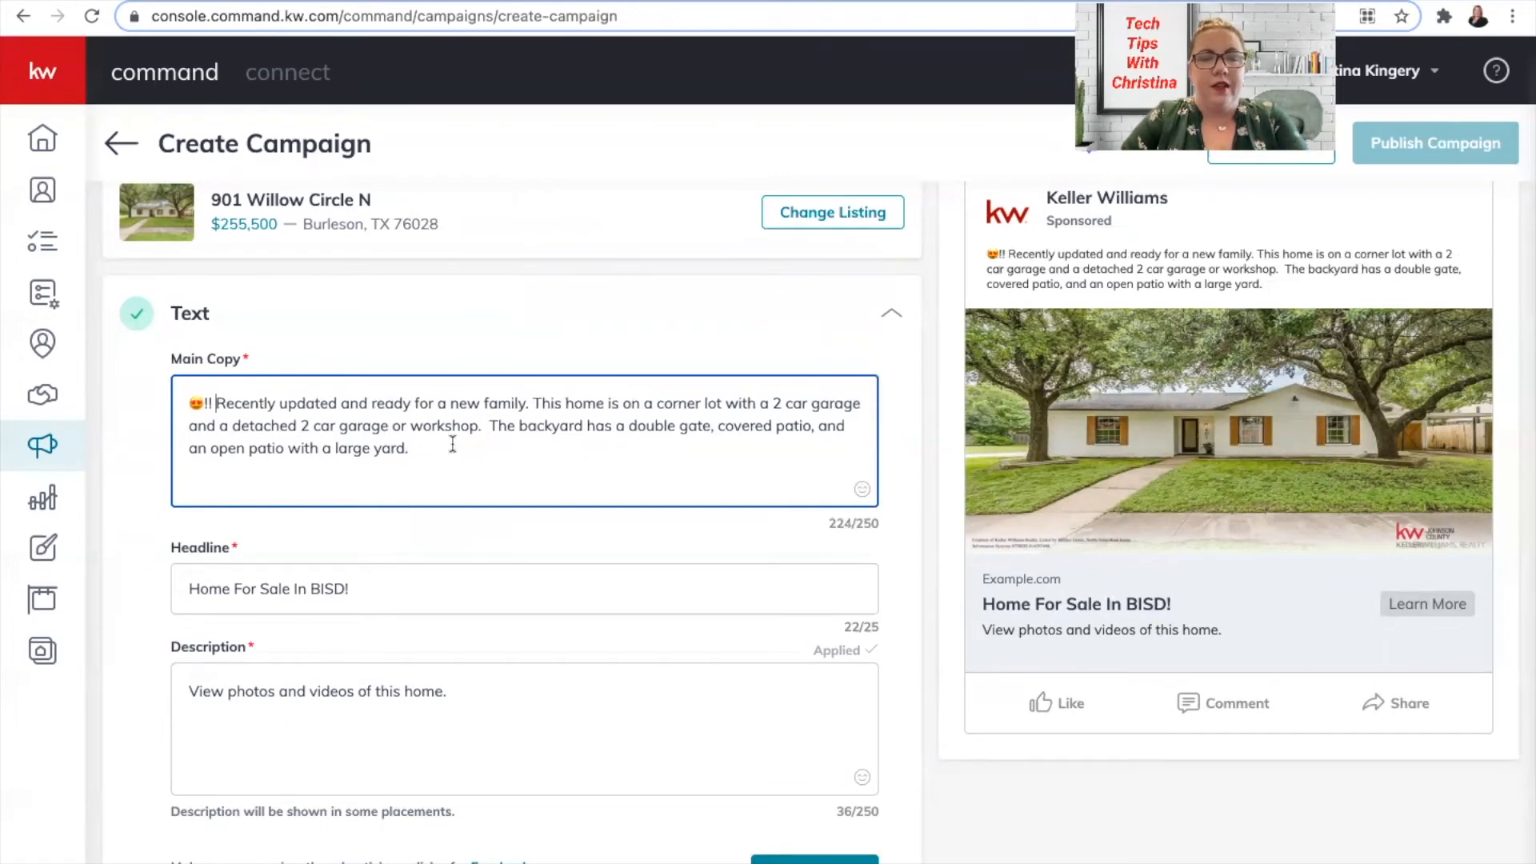
Append the '!!' emoji to the description and save the ad text.
scroll(420, 590, down, 2)
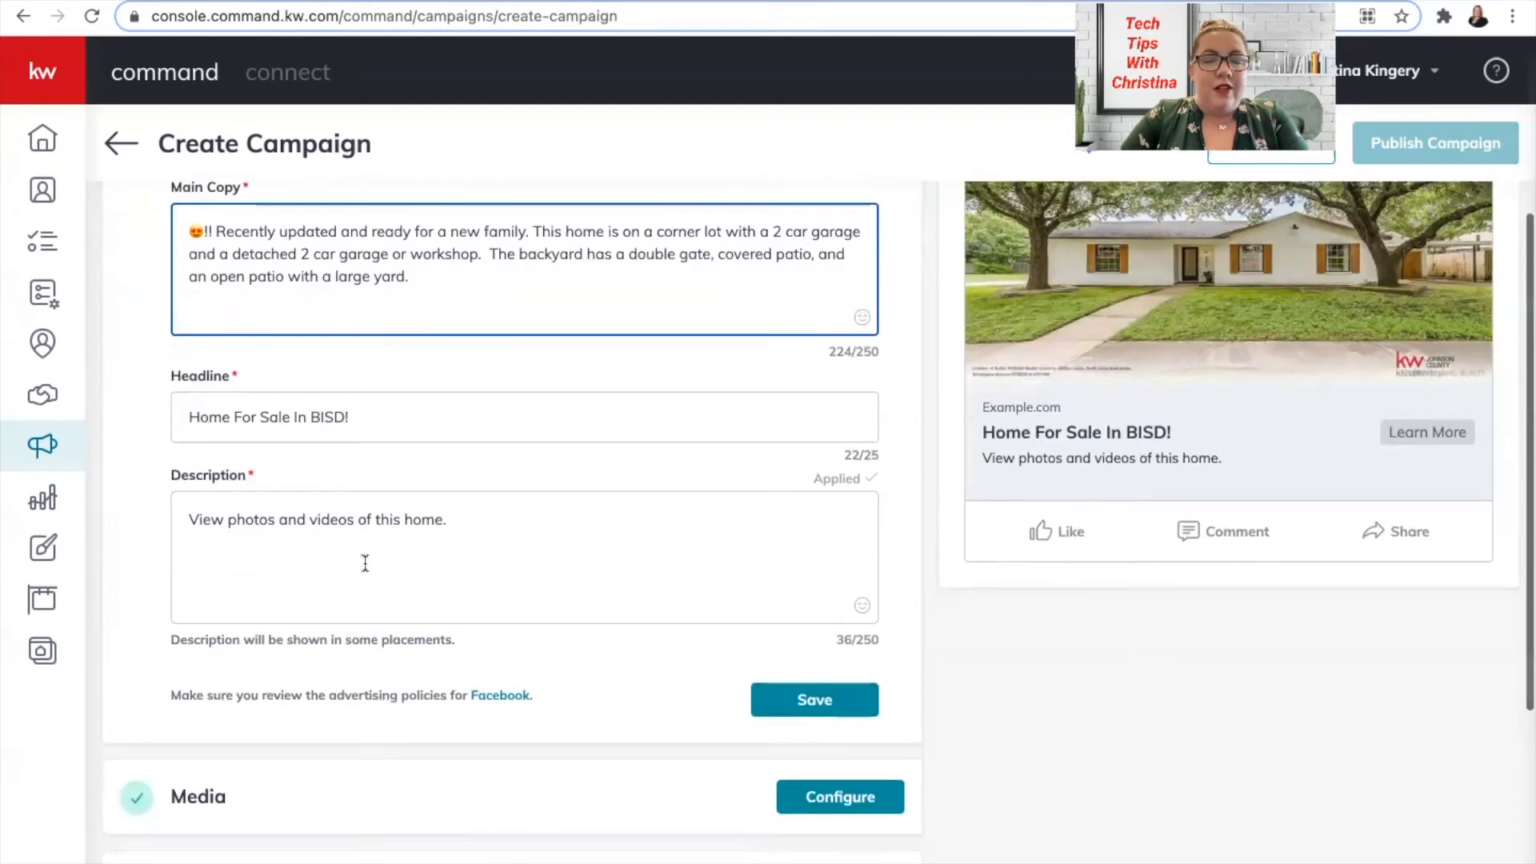
click(192, 516)
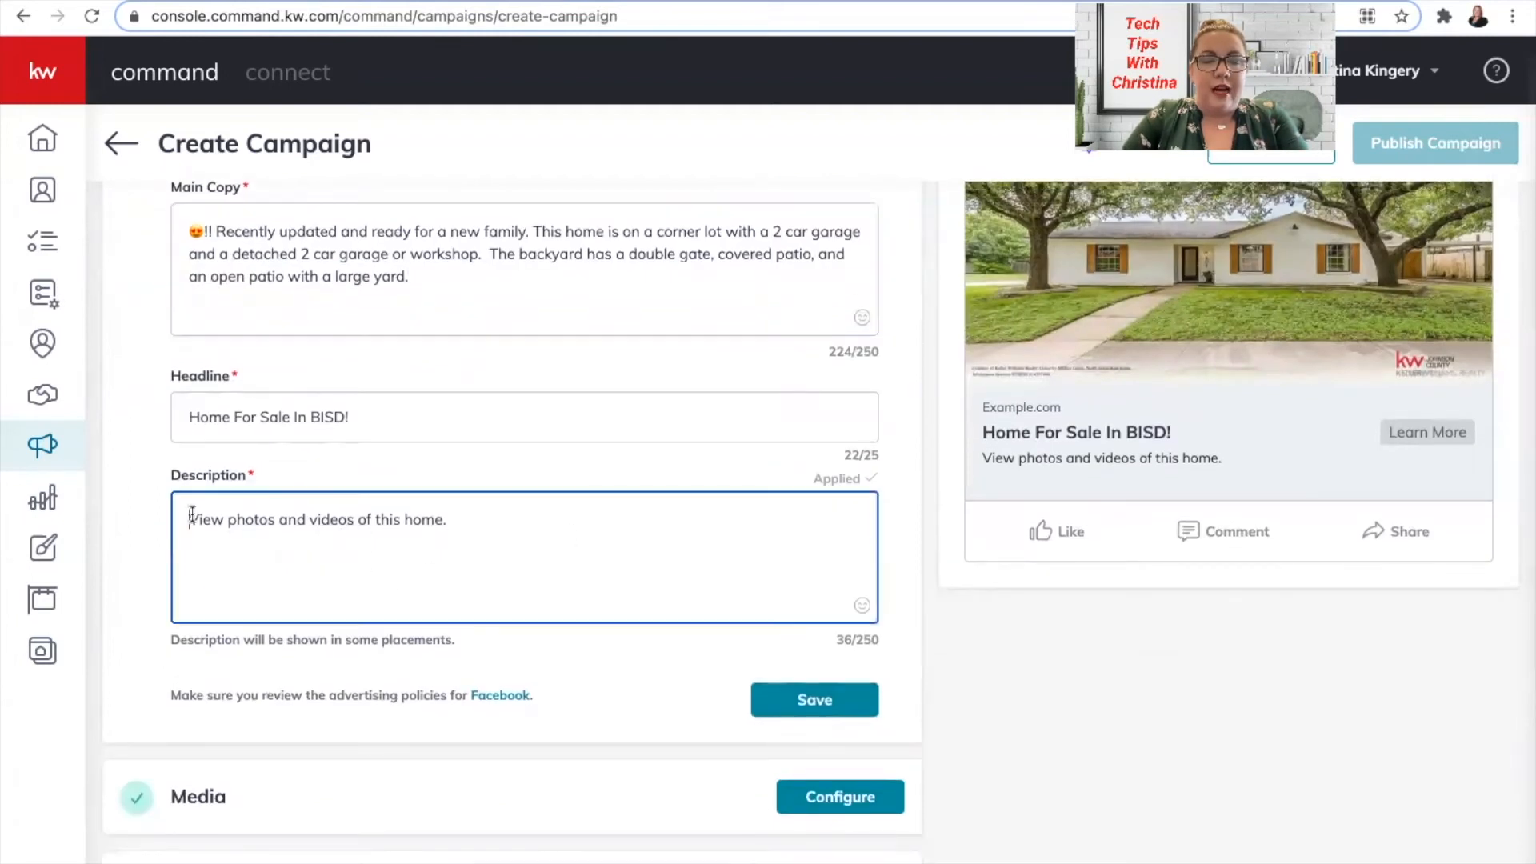
click(862, 606)
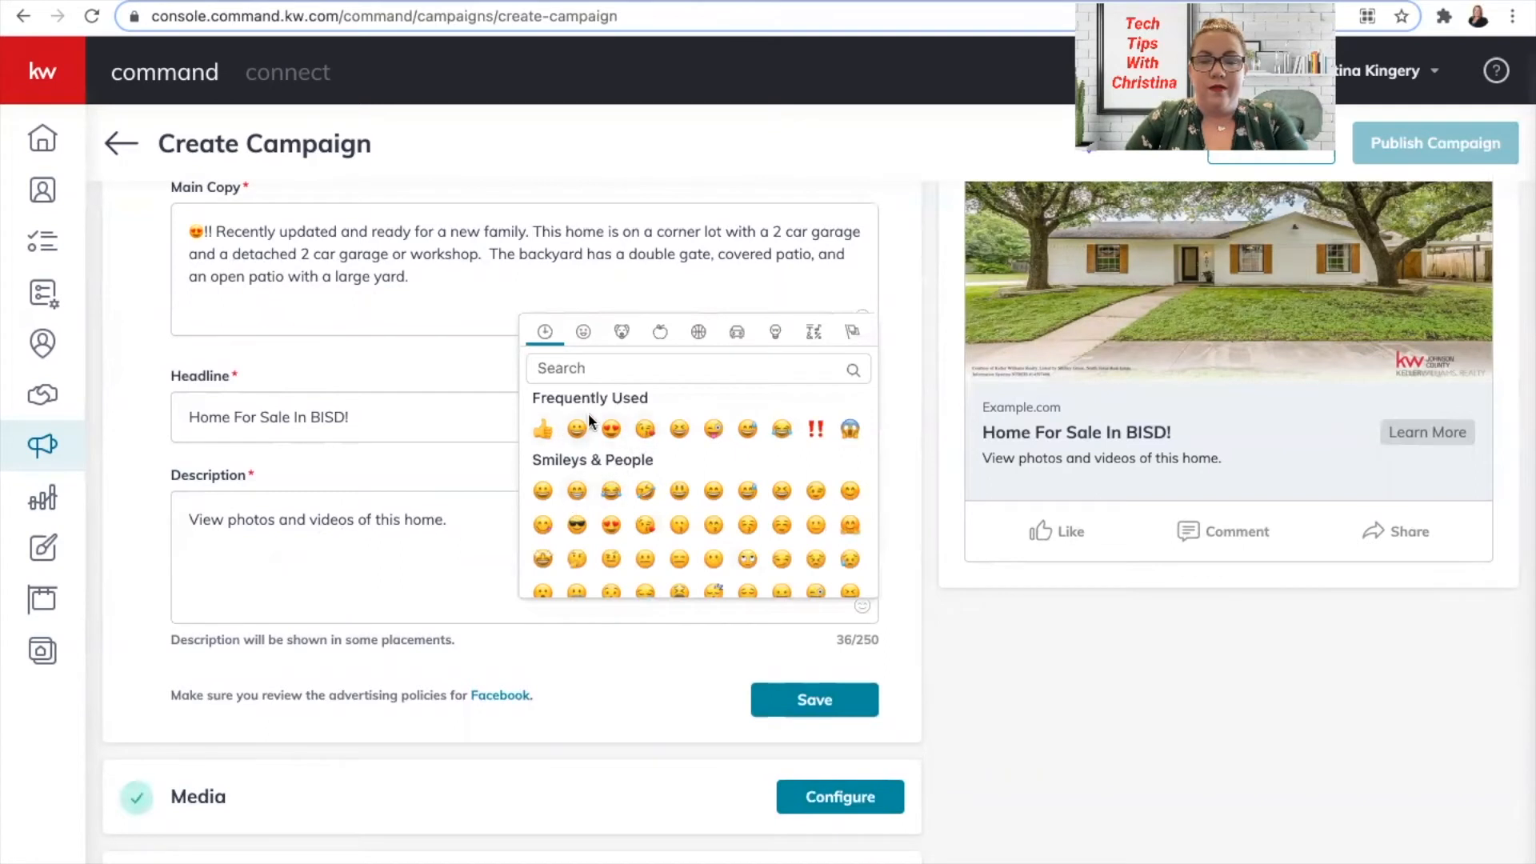
click(815, 430)
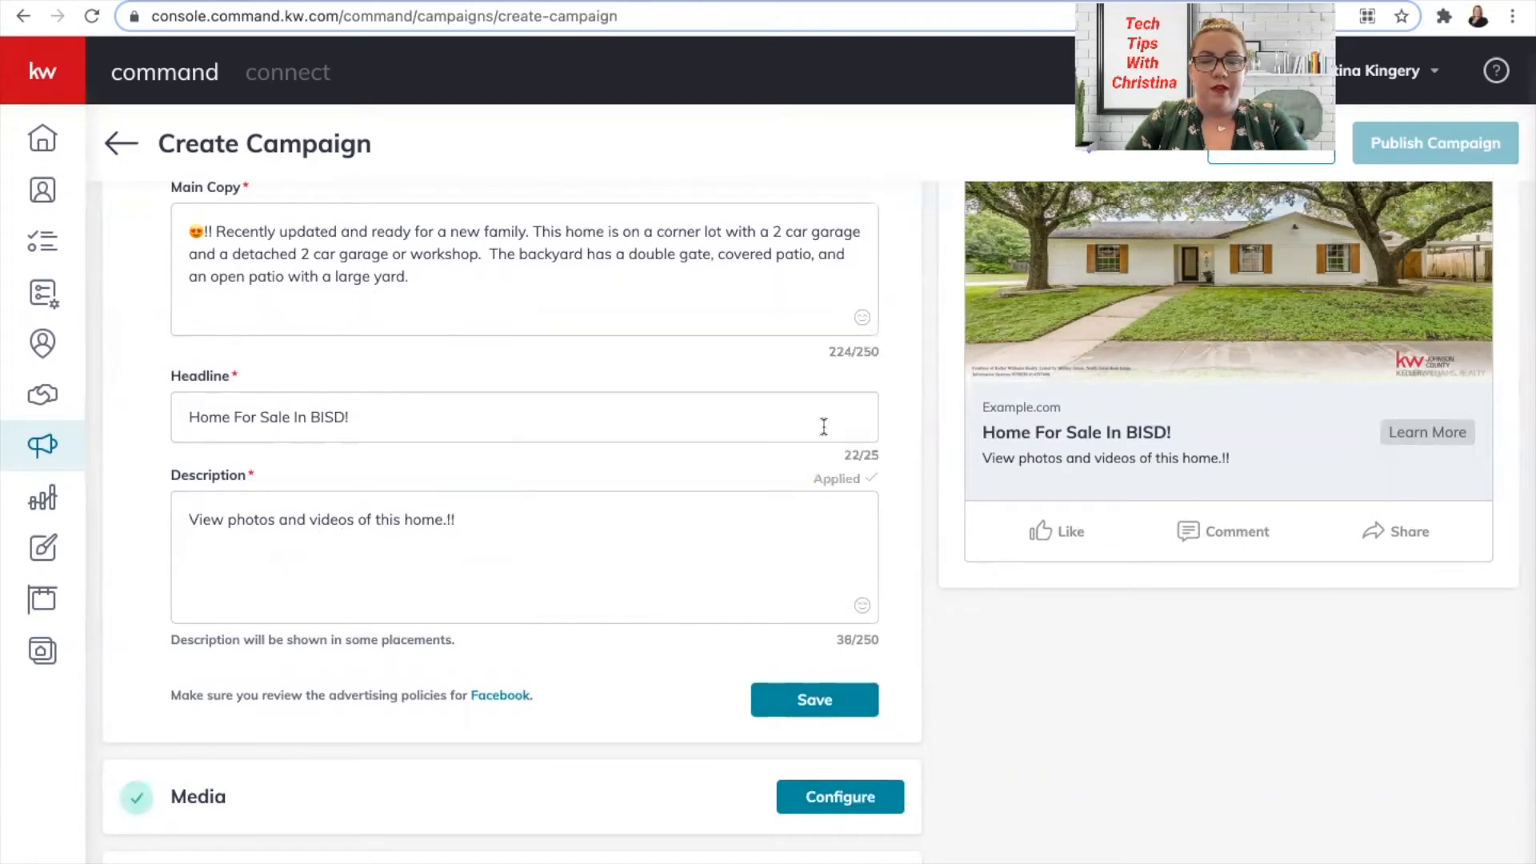
click(495, 522)
scroll(496, 521, down, 3)
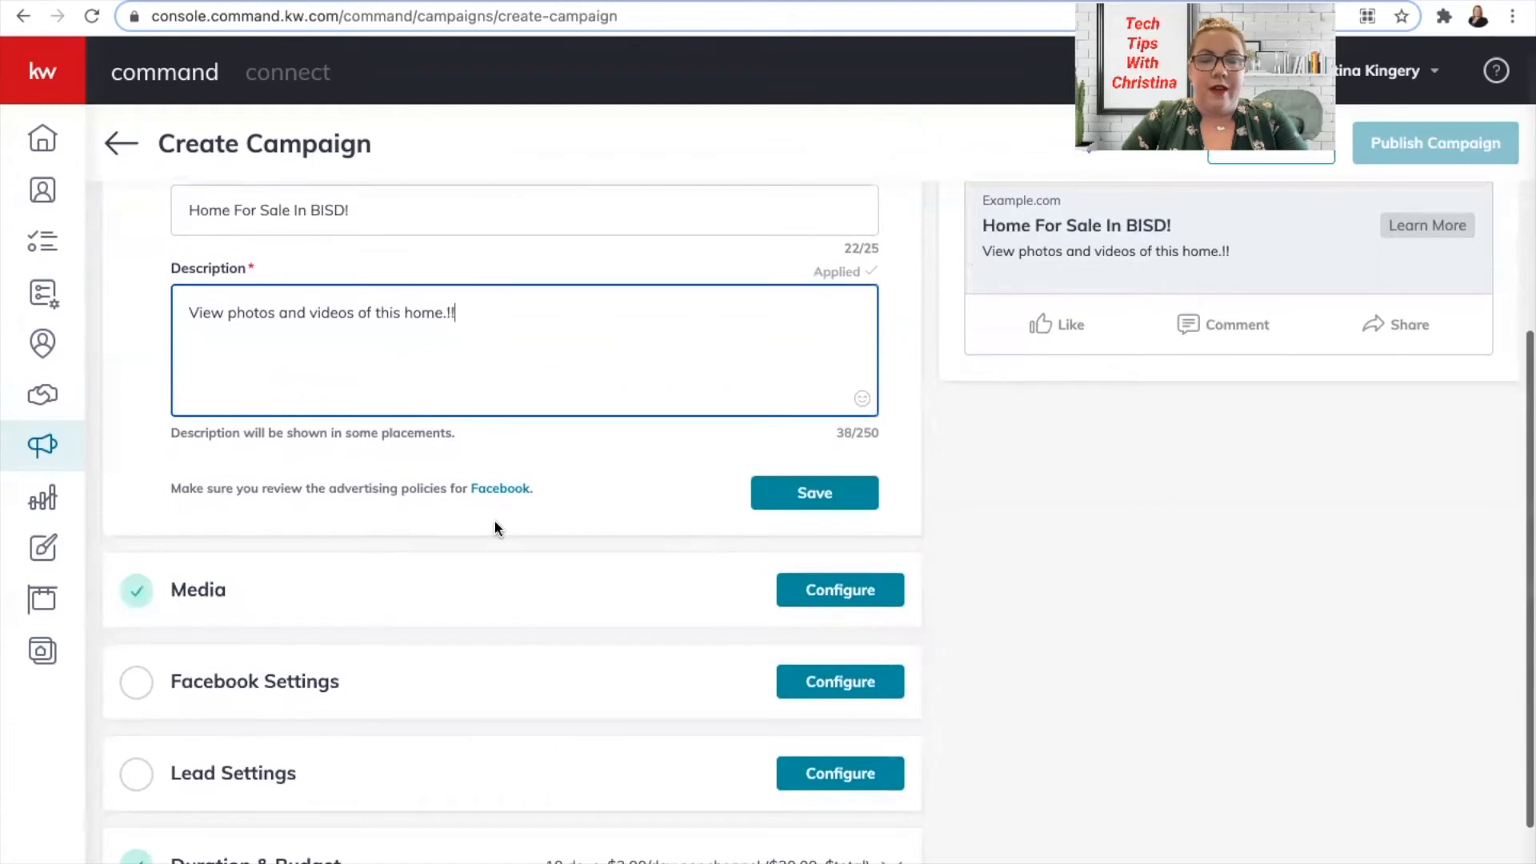
click(770, 492)
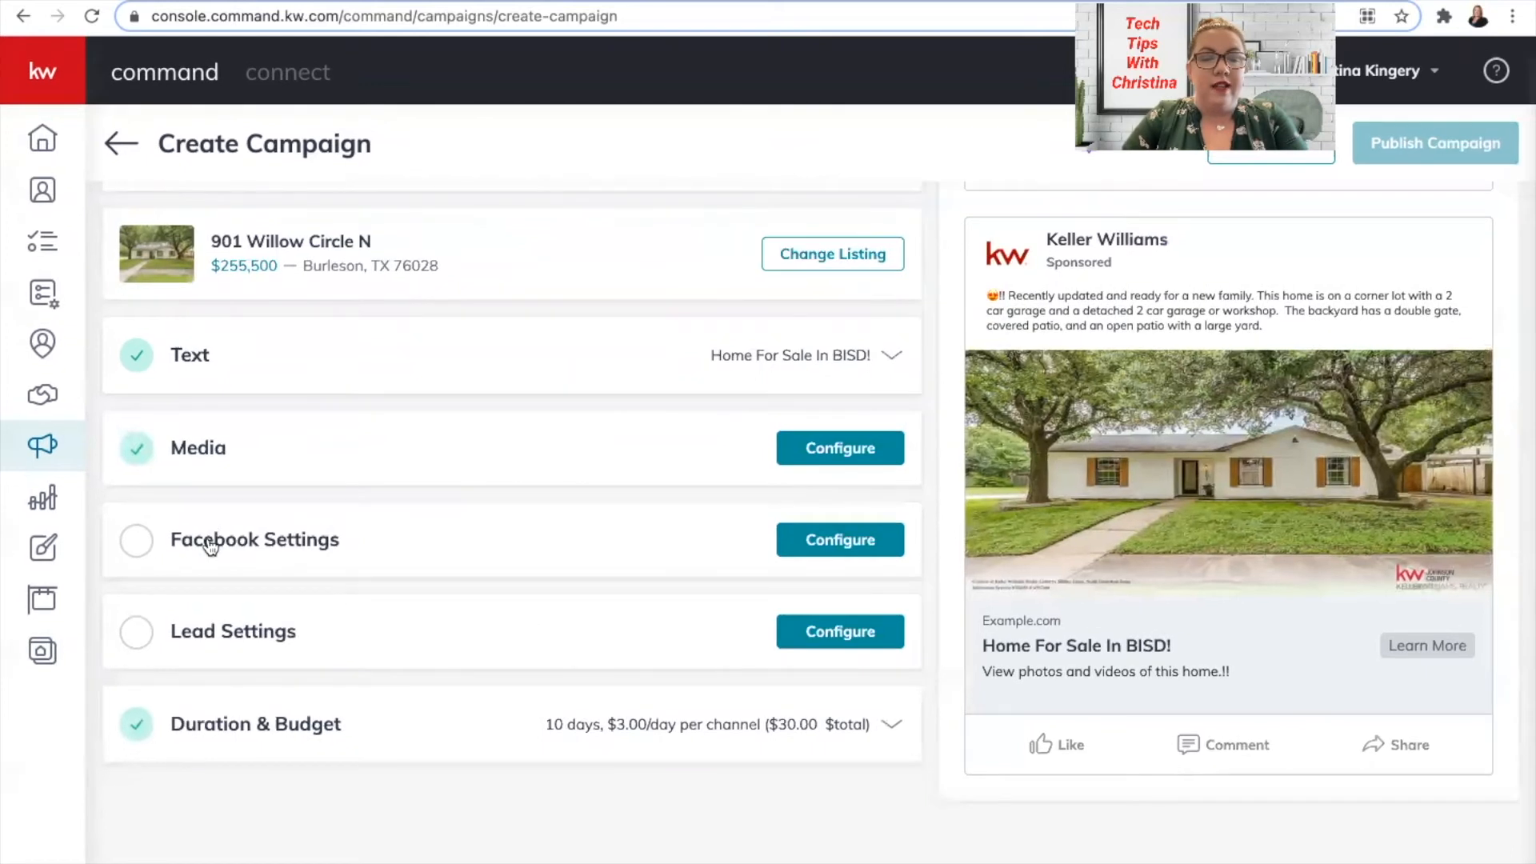
Choose the agent's realtor page as the ad's Facebook page in Facebook Settings.
click(210, 547)
scroll(210, 544, down, 3)
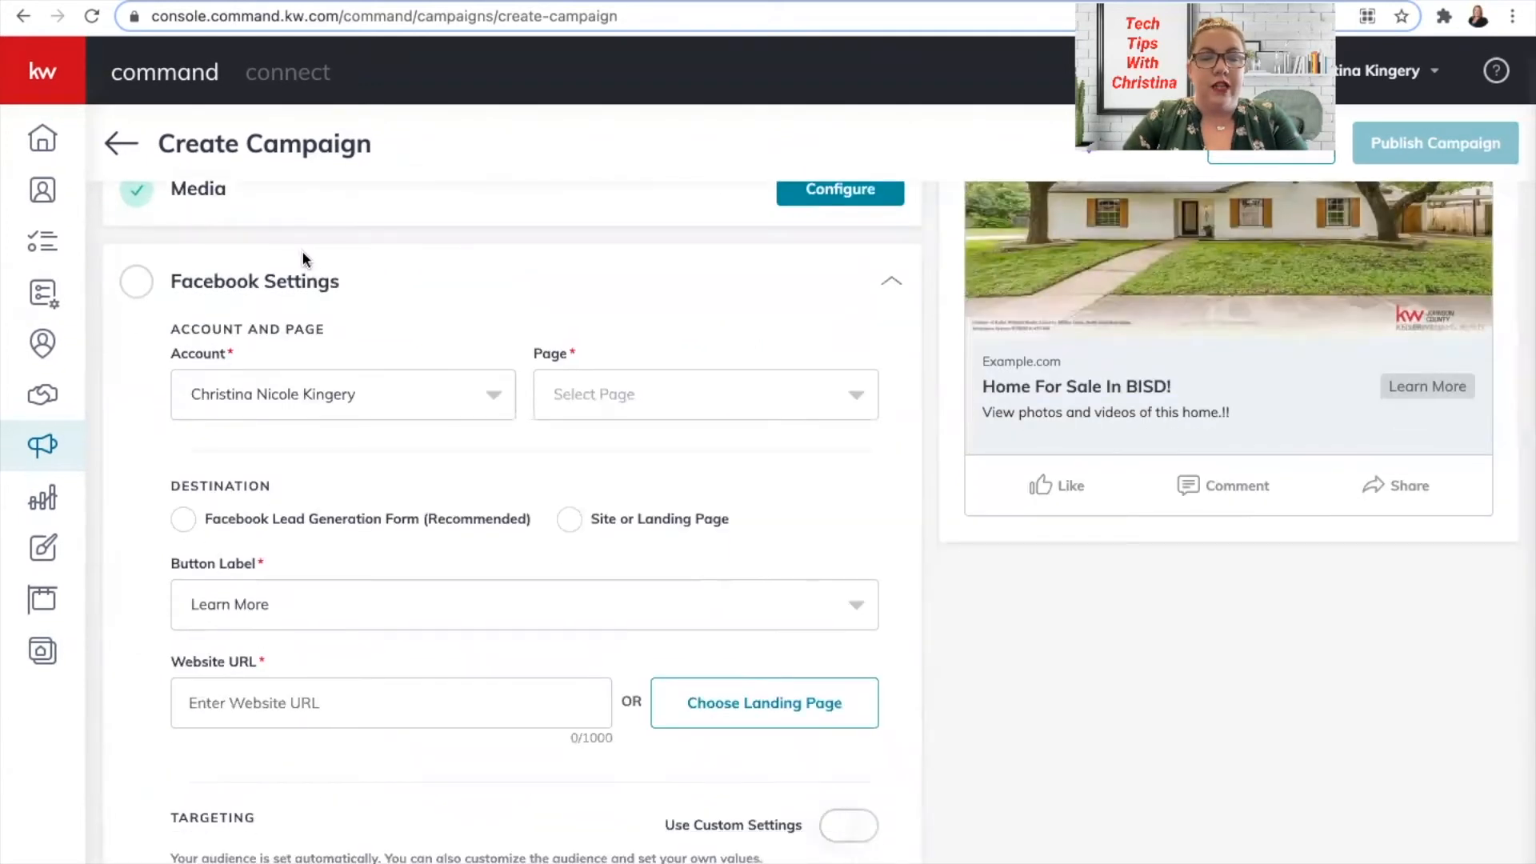
click(672, 395)
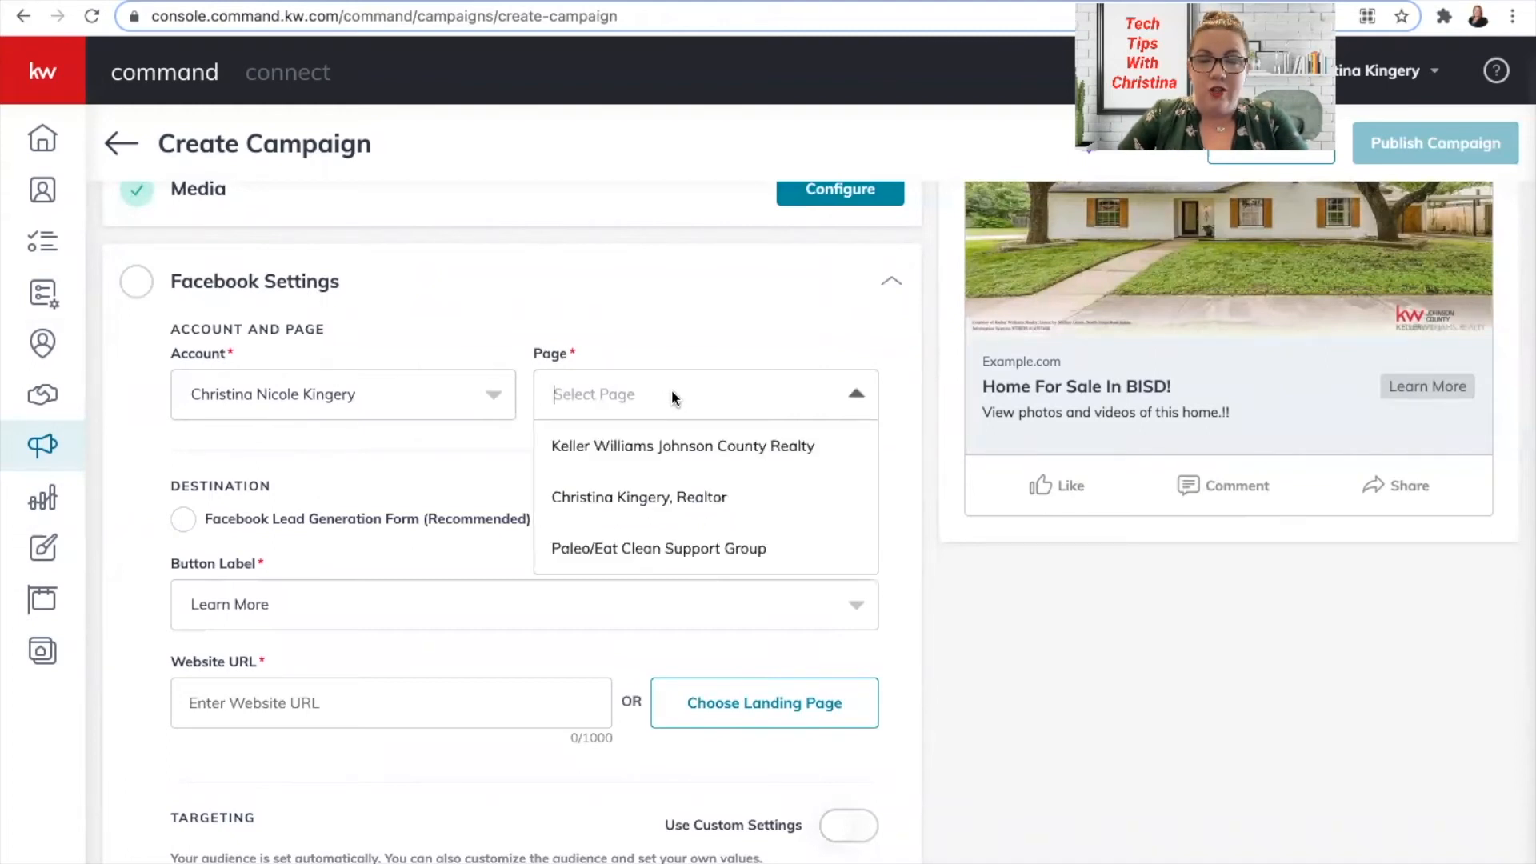
click(664, 499)
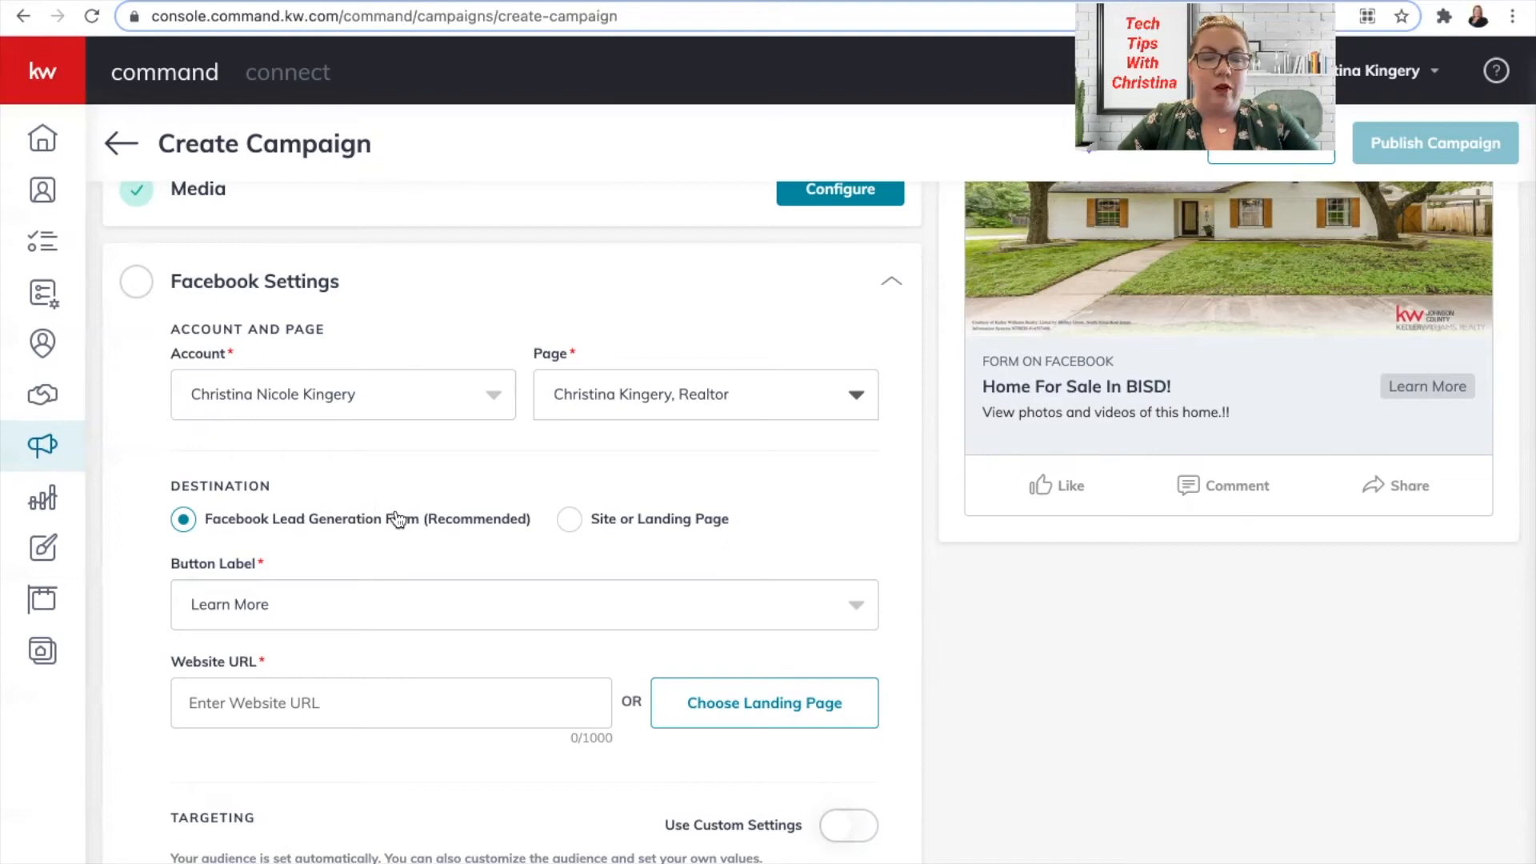
scroll(396, 516, down, 3)
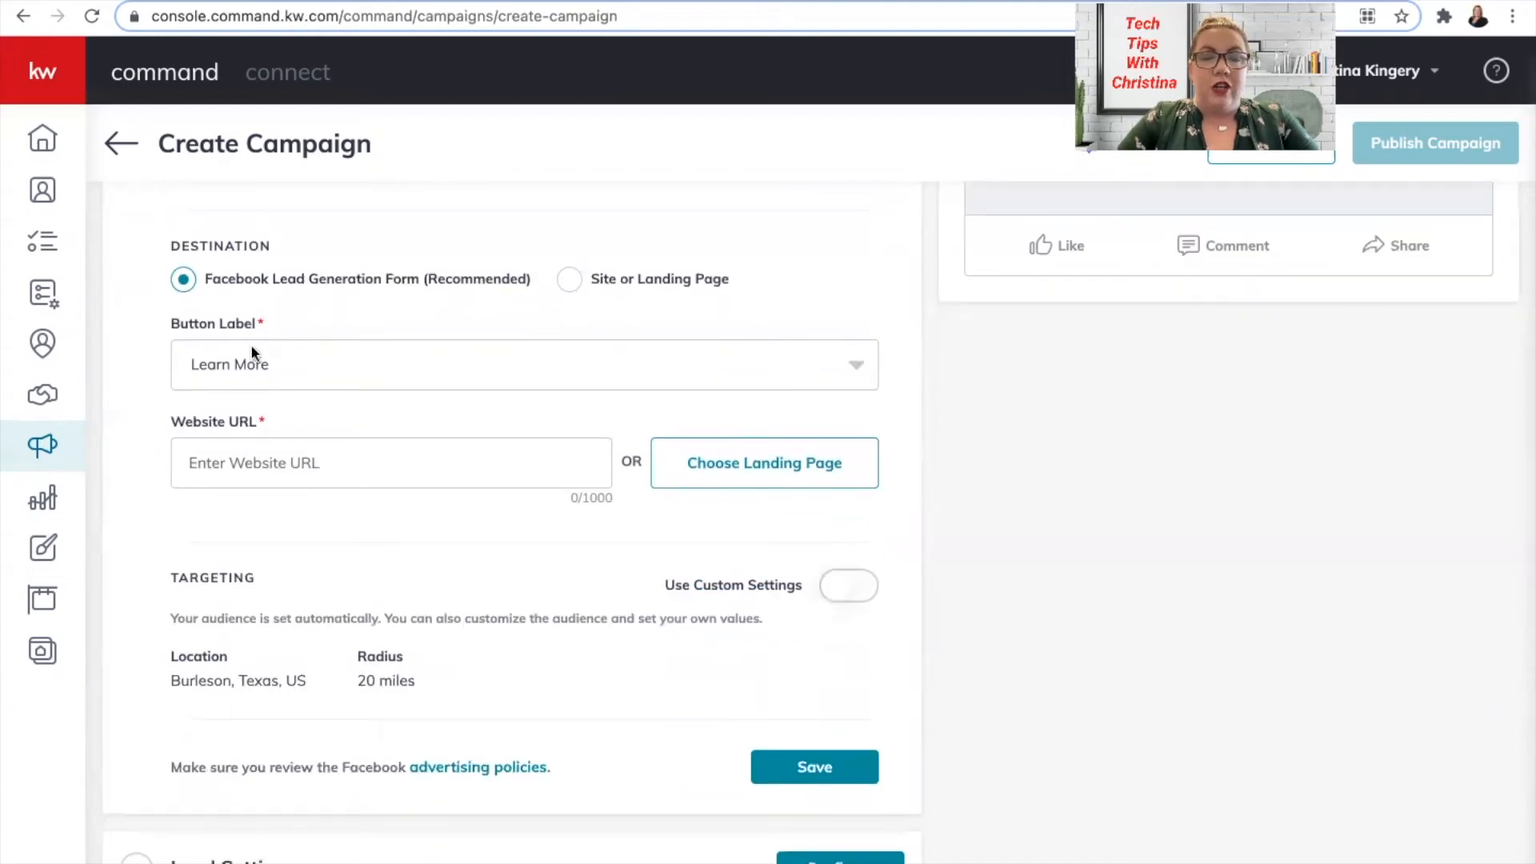
Keep Learn More as the button label and start filling in the Website URL field.
click(264, 363)
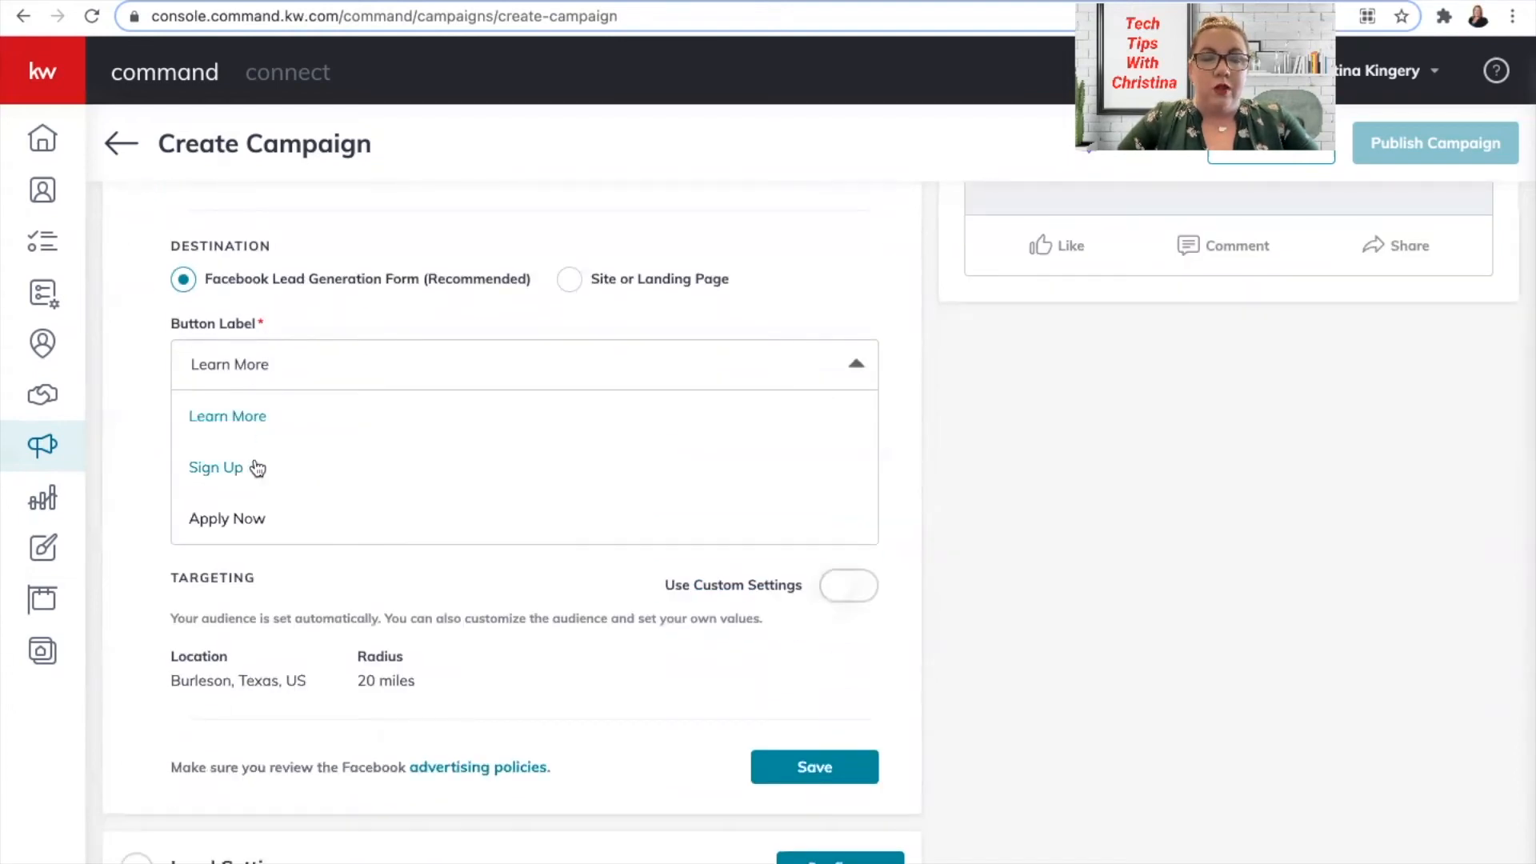
click(264, 414)
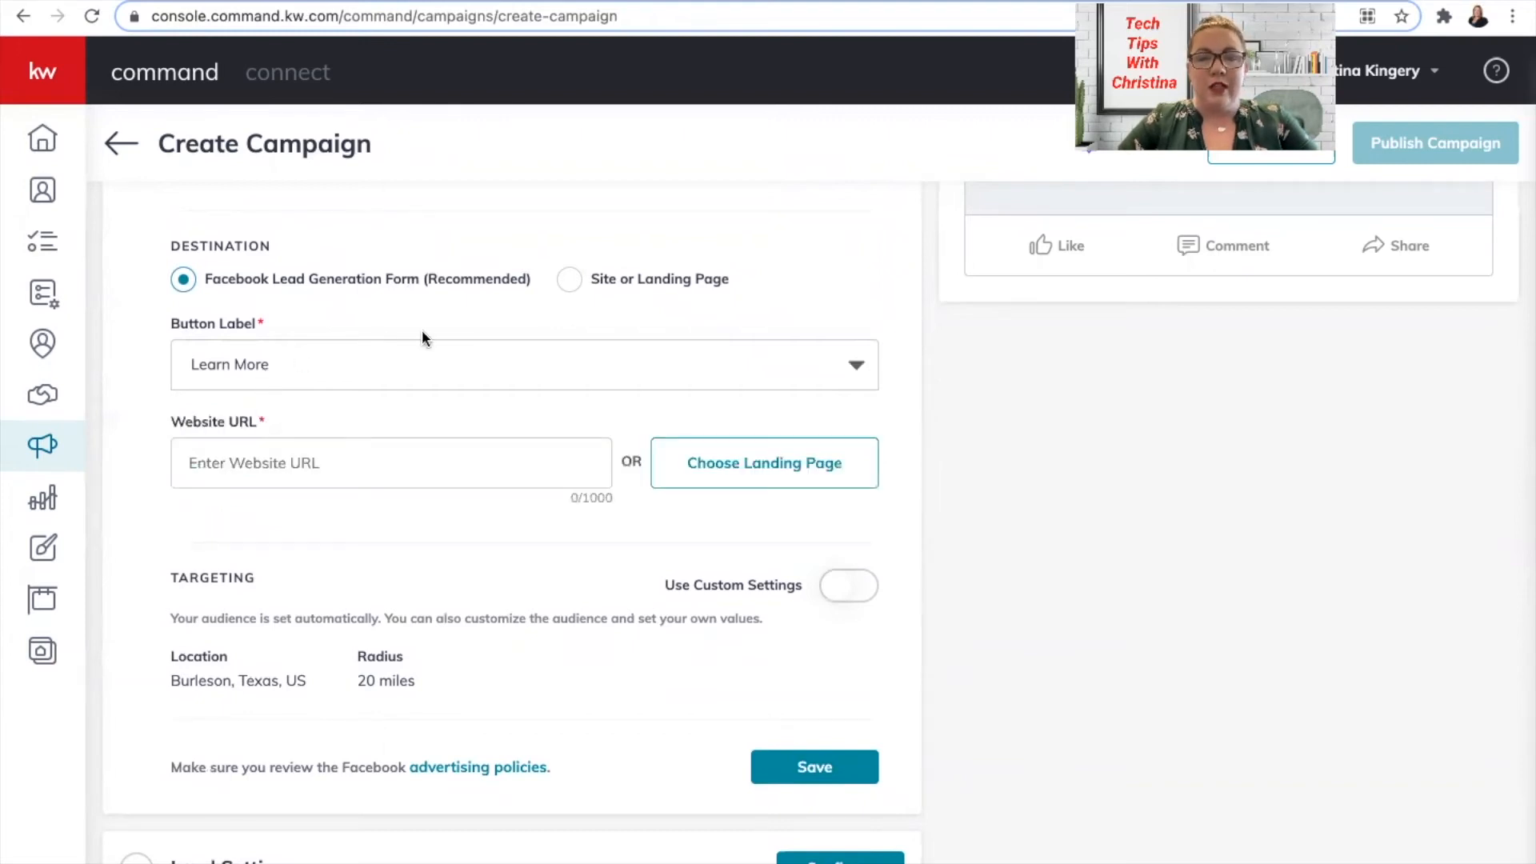
scroll(423, 336, down, 2)
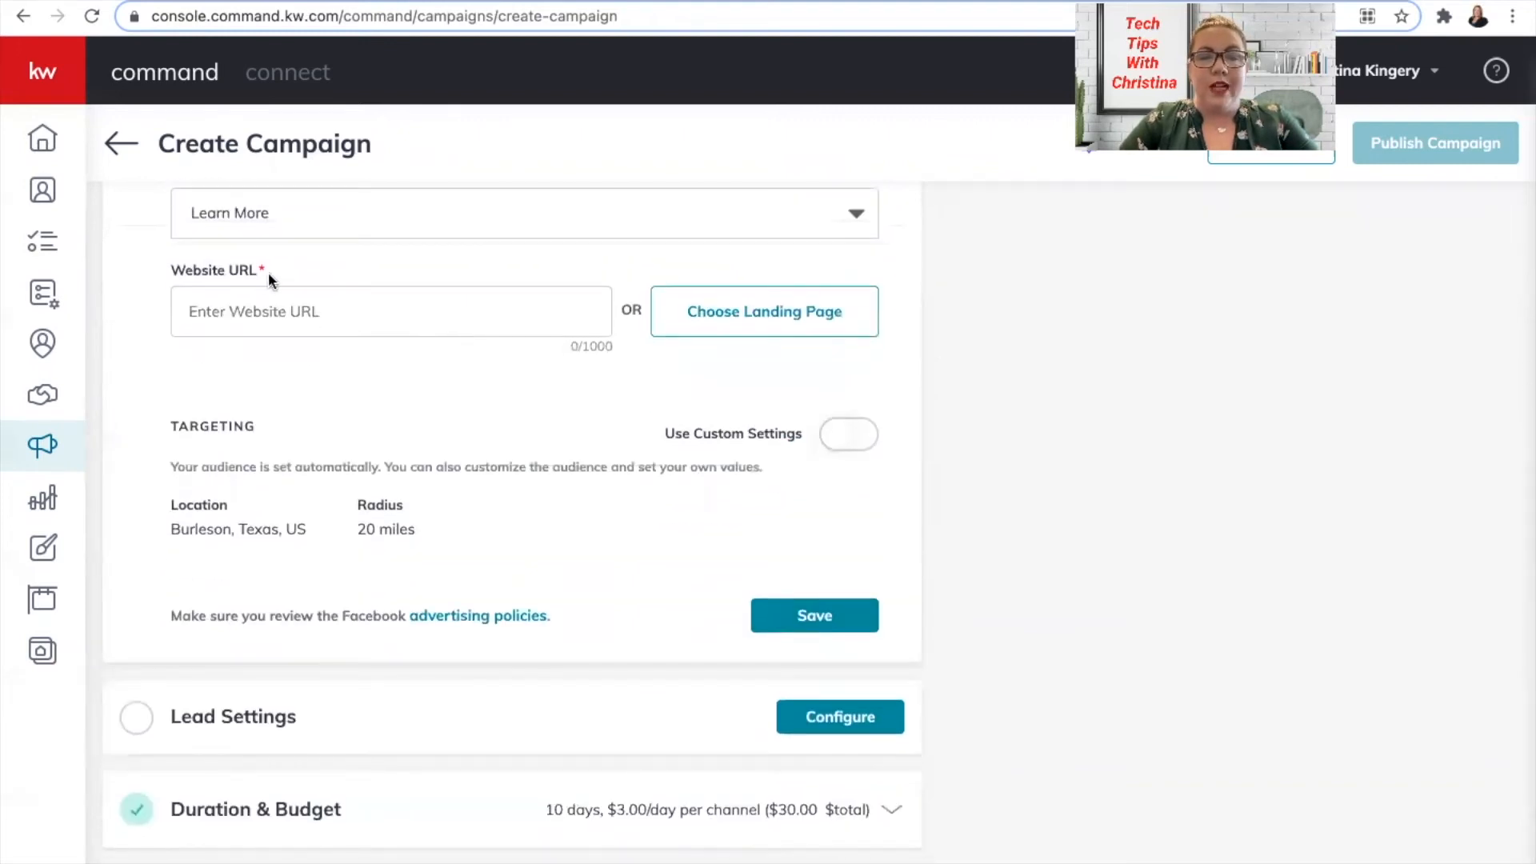
click(307, 312)
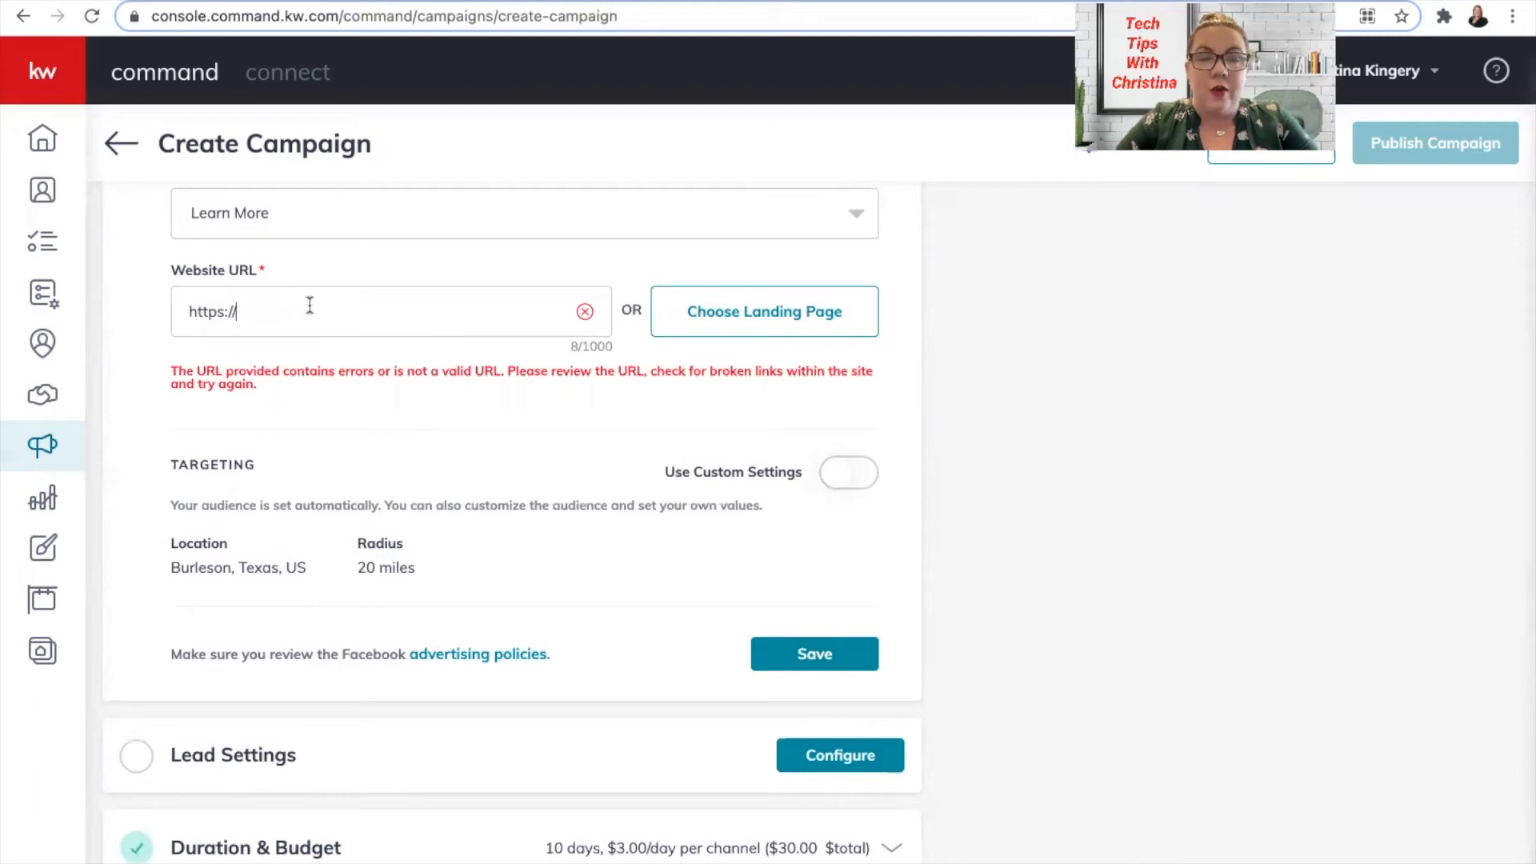
Fill the Website URL with the Agent Site Homepage from the saved landing pages.
click(721, 316)
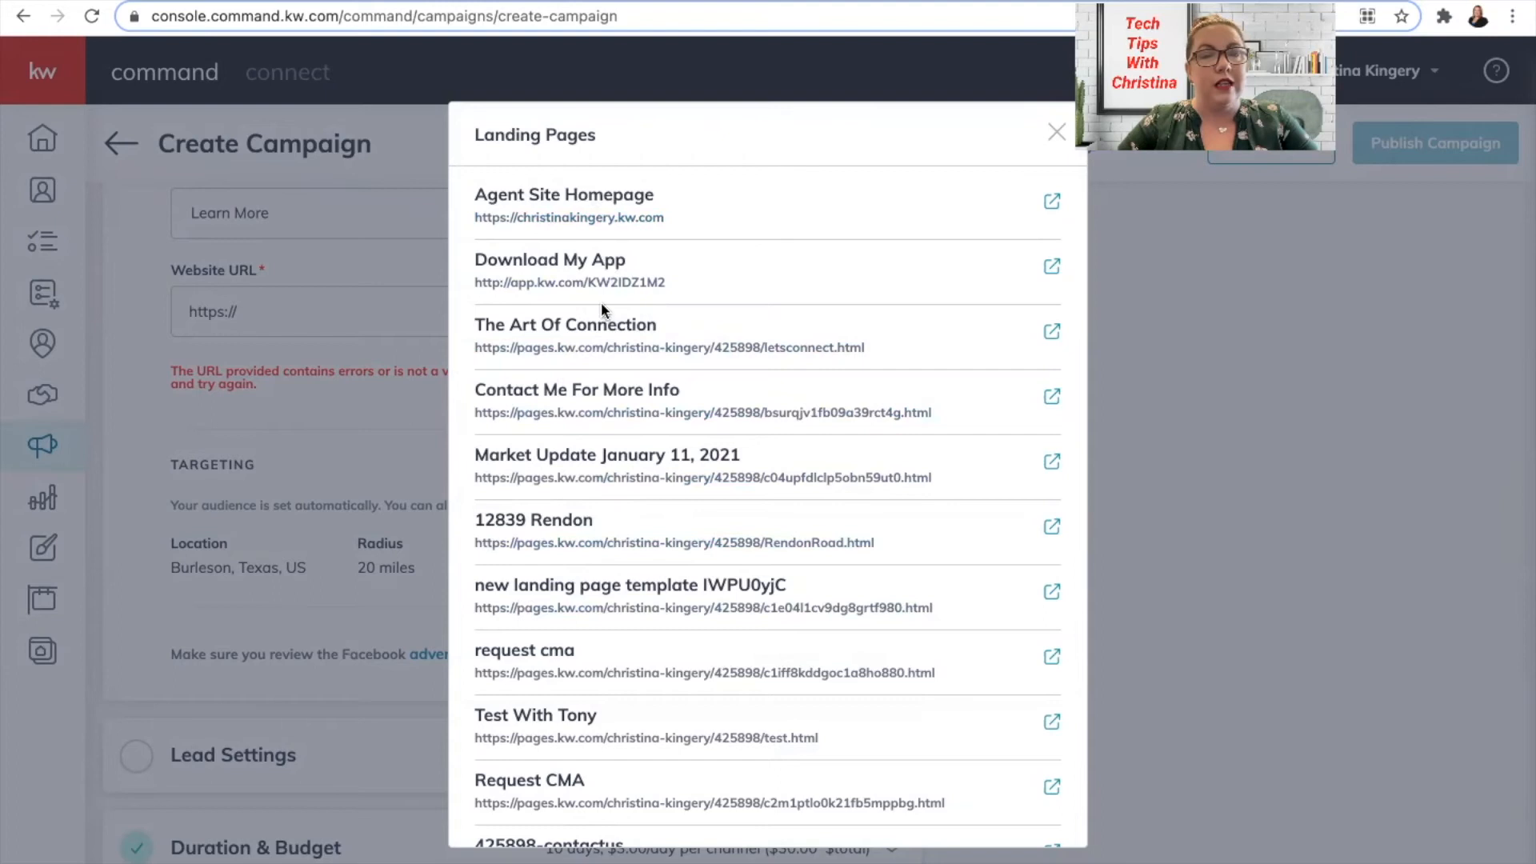
click(532, 198)
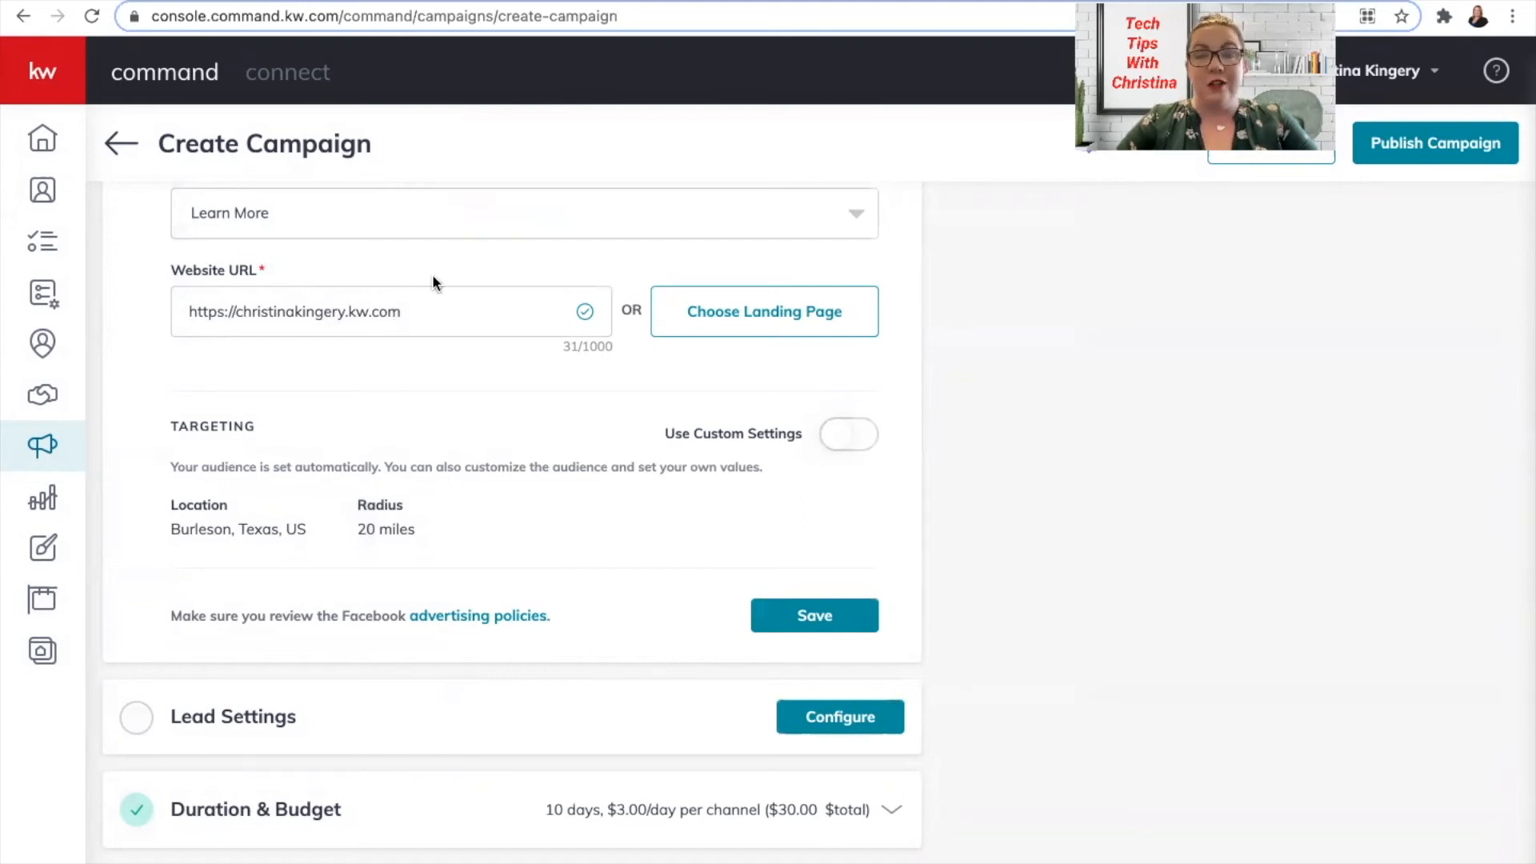
Enable Use Custom Settings targeting for Burleson, Texas within 20 miles and bring up Add Interests.
scroll(483, 372, down, 2)
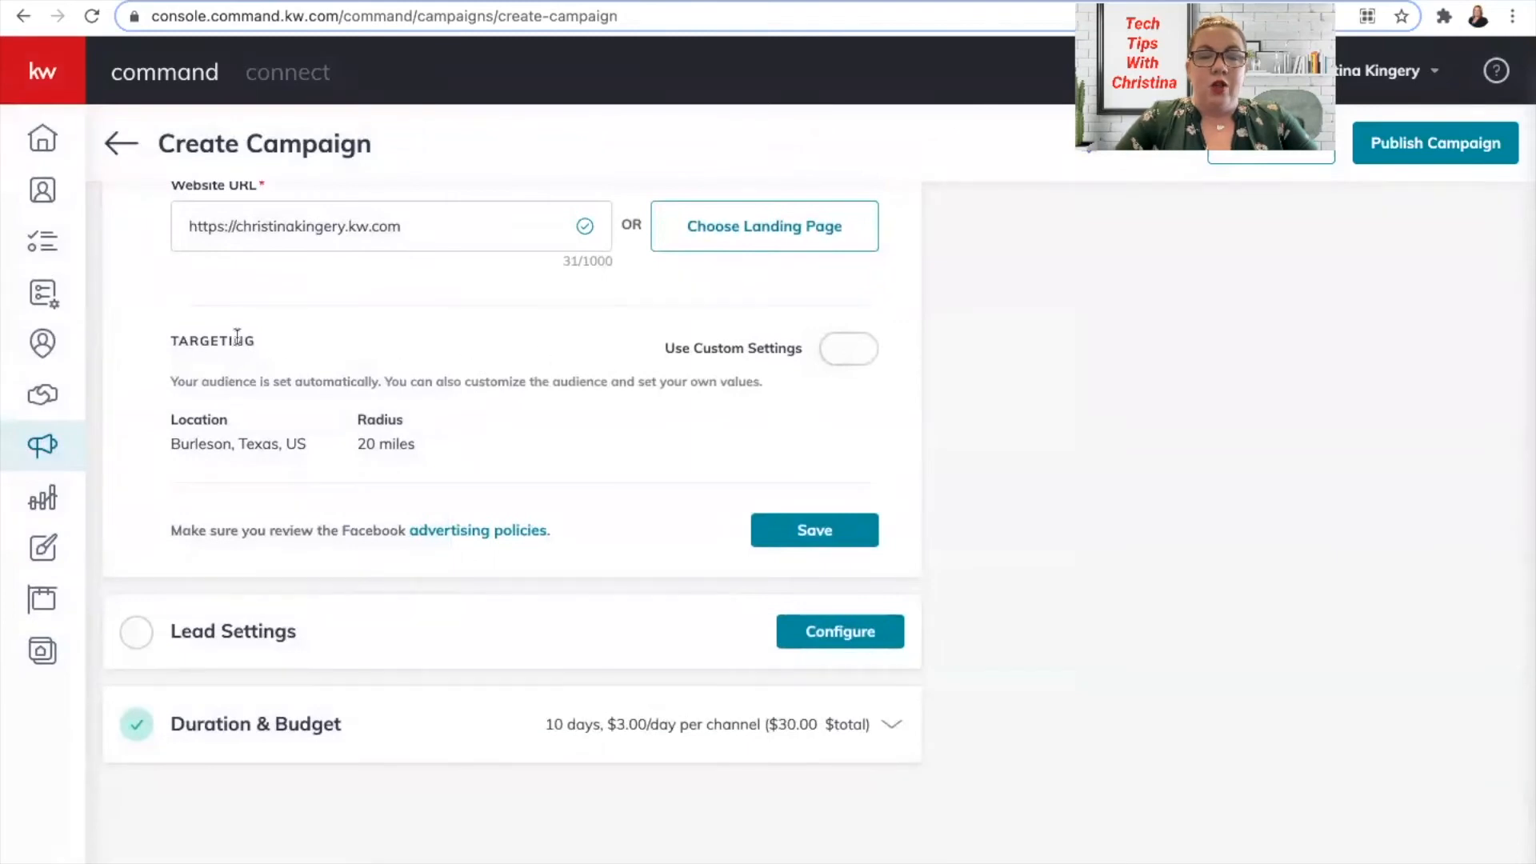
click(850, 346)
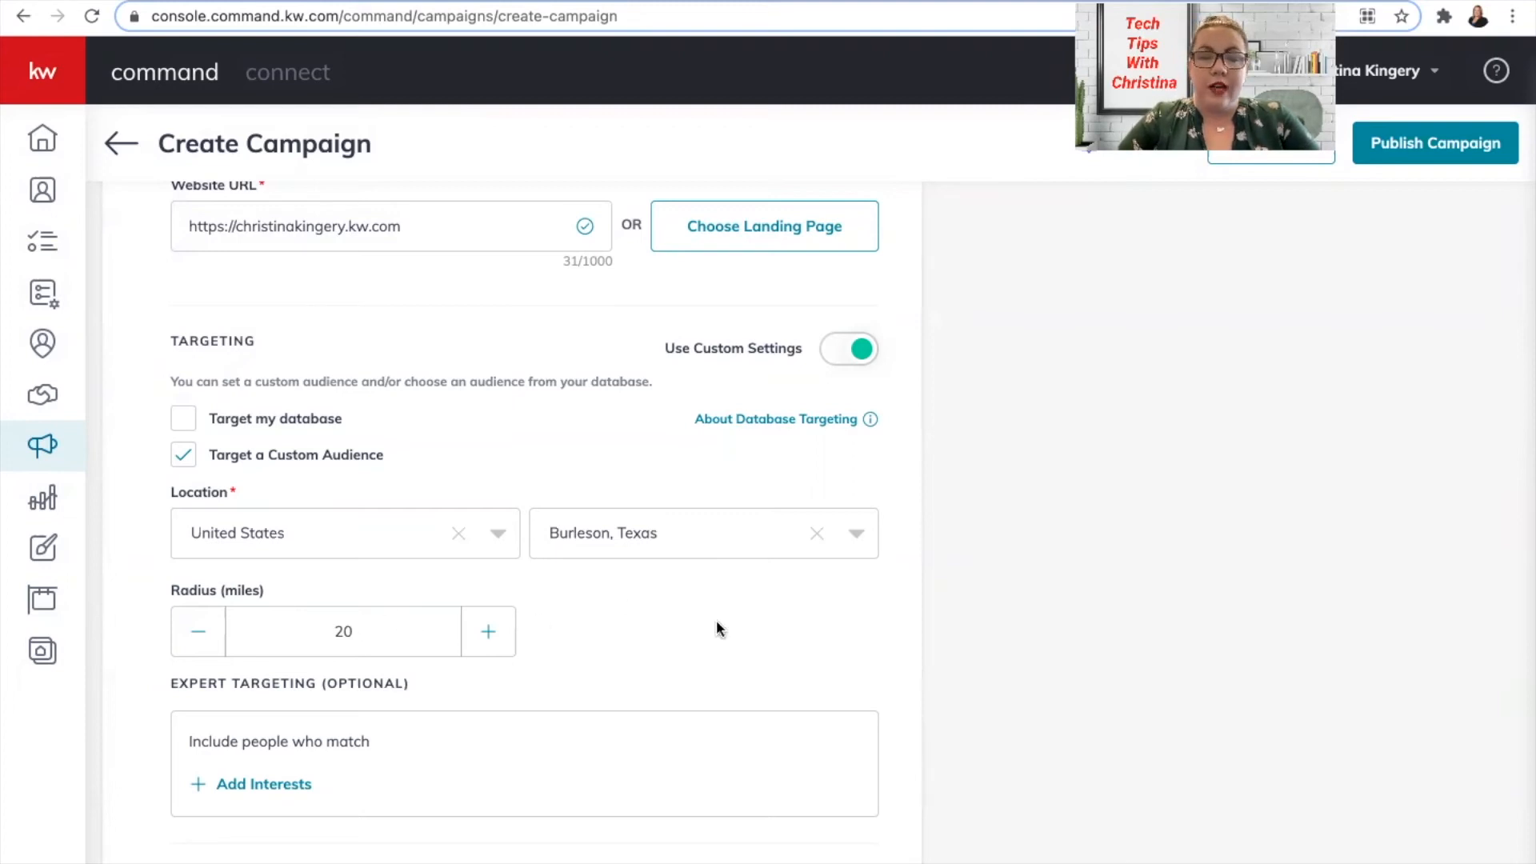
scroll(717, 623, down, 4)
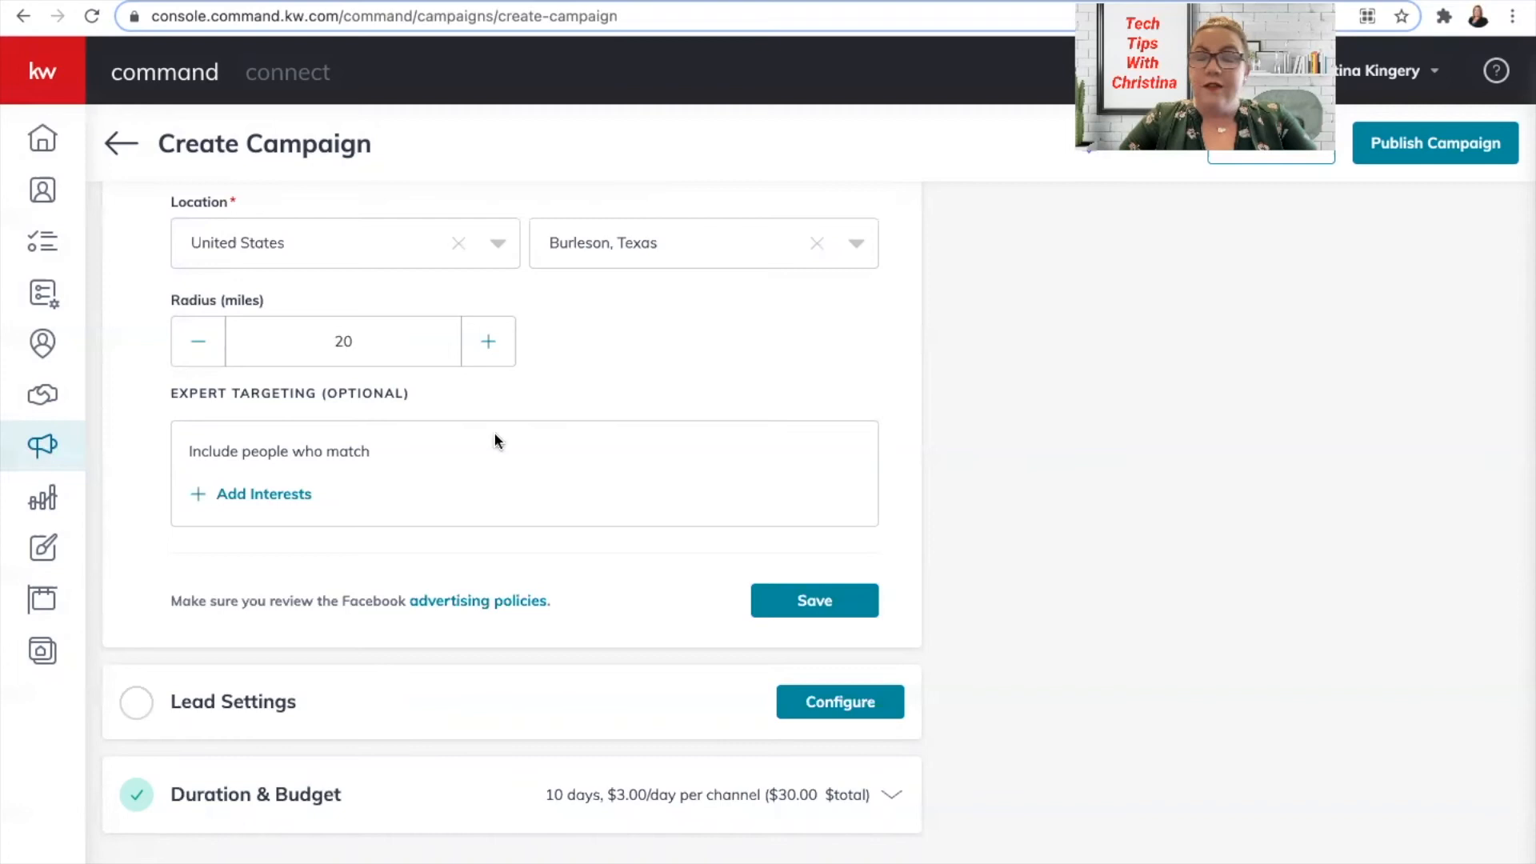
click(264, 494)
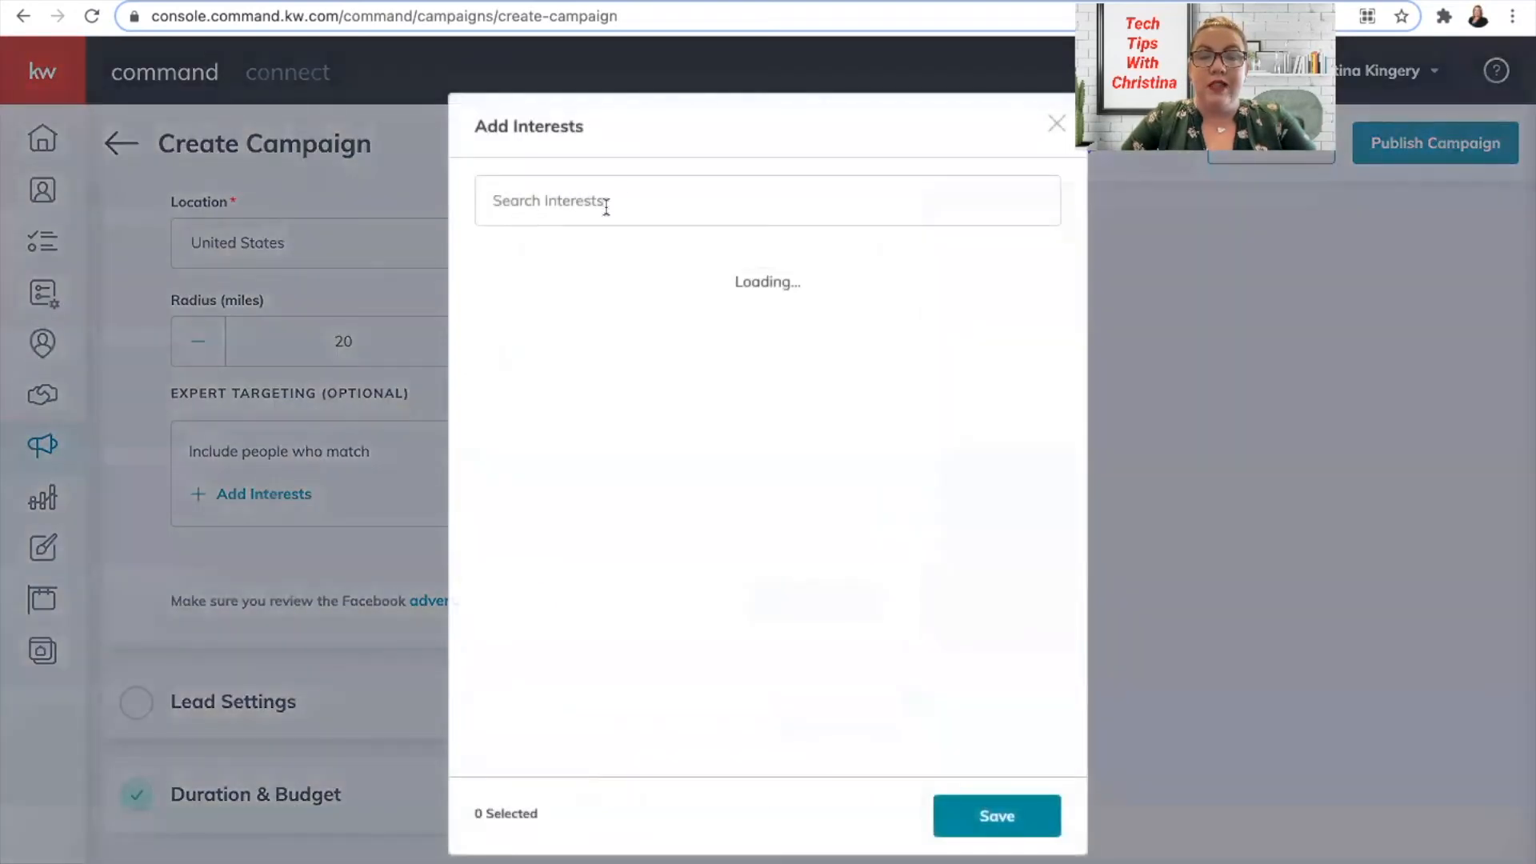
Search 'Realtor' and tick realtor.com and Realtor.com Pro as interests.
click(623, 193)
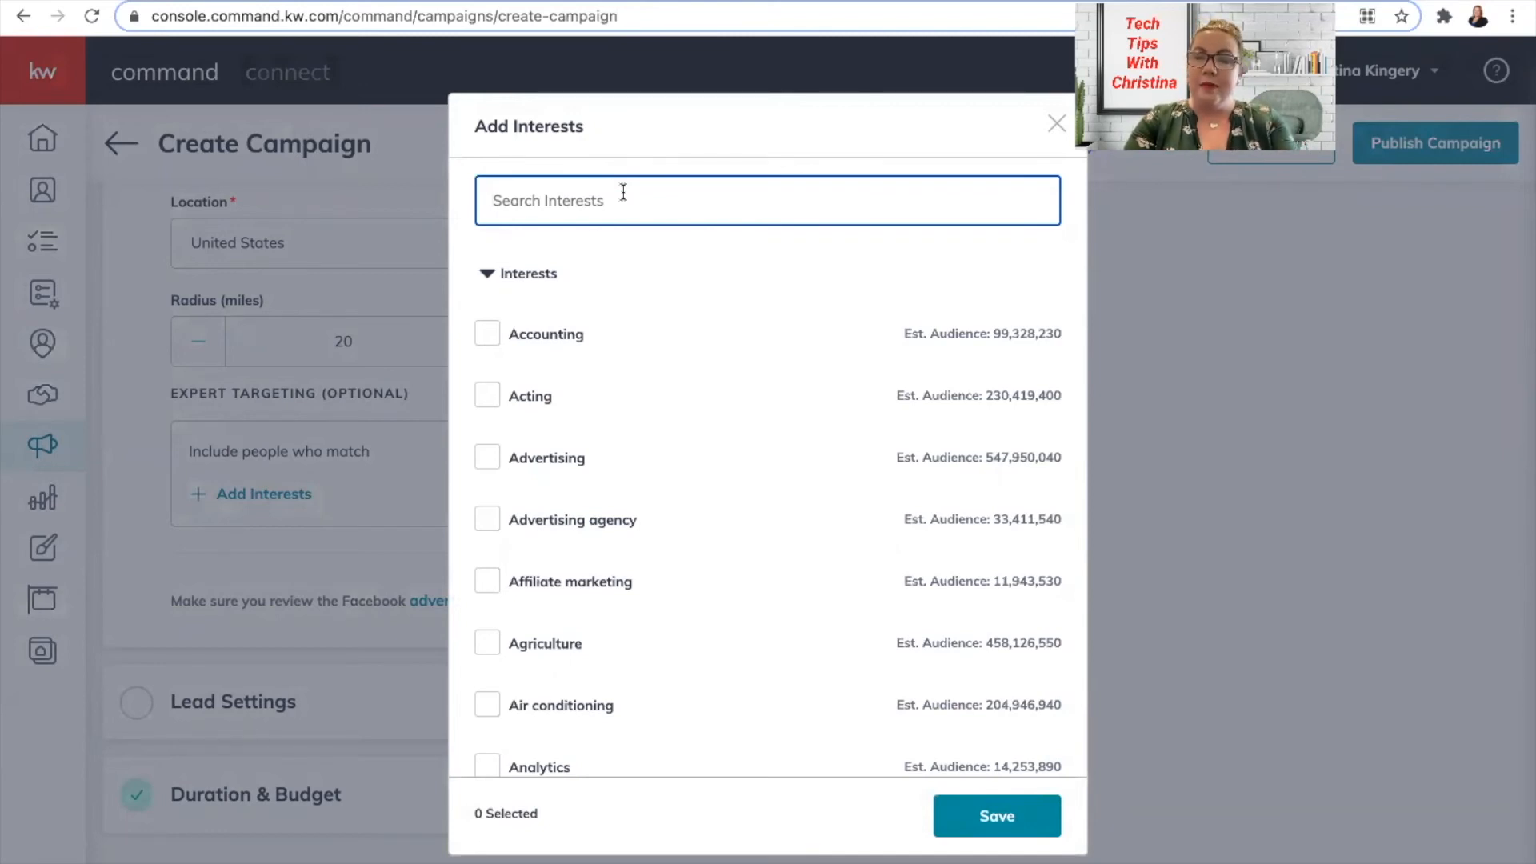
text(Realtor)
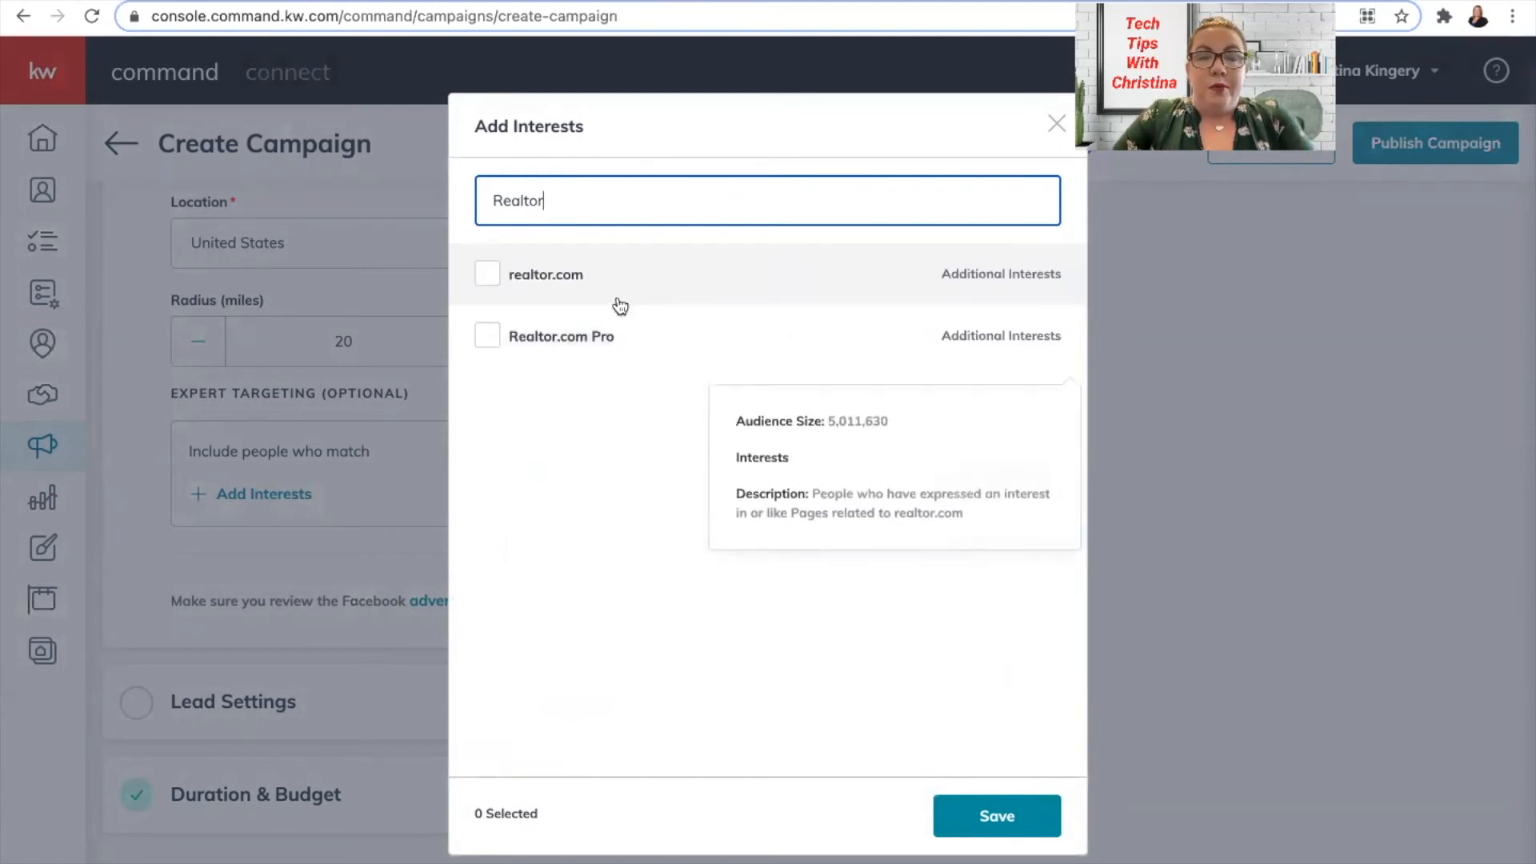
click(488, 274)
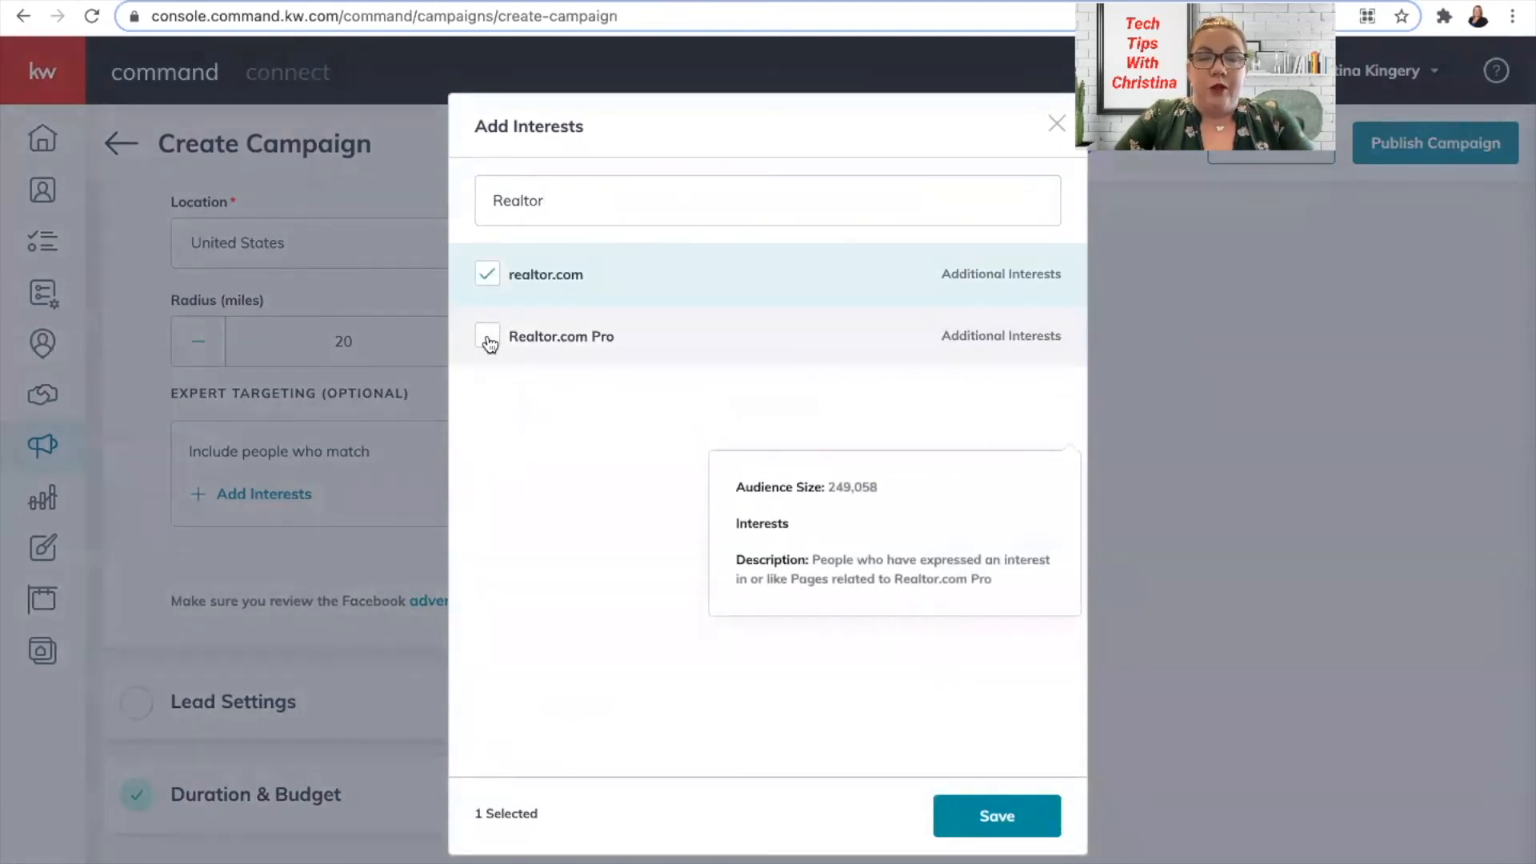
click(488, 337)
Search 'Zillow' and tick Zillow and Premier Agent - Zillow & Trulia.
click(568, 195)
drag(567, 195, 440, 186)
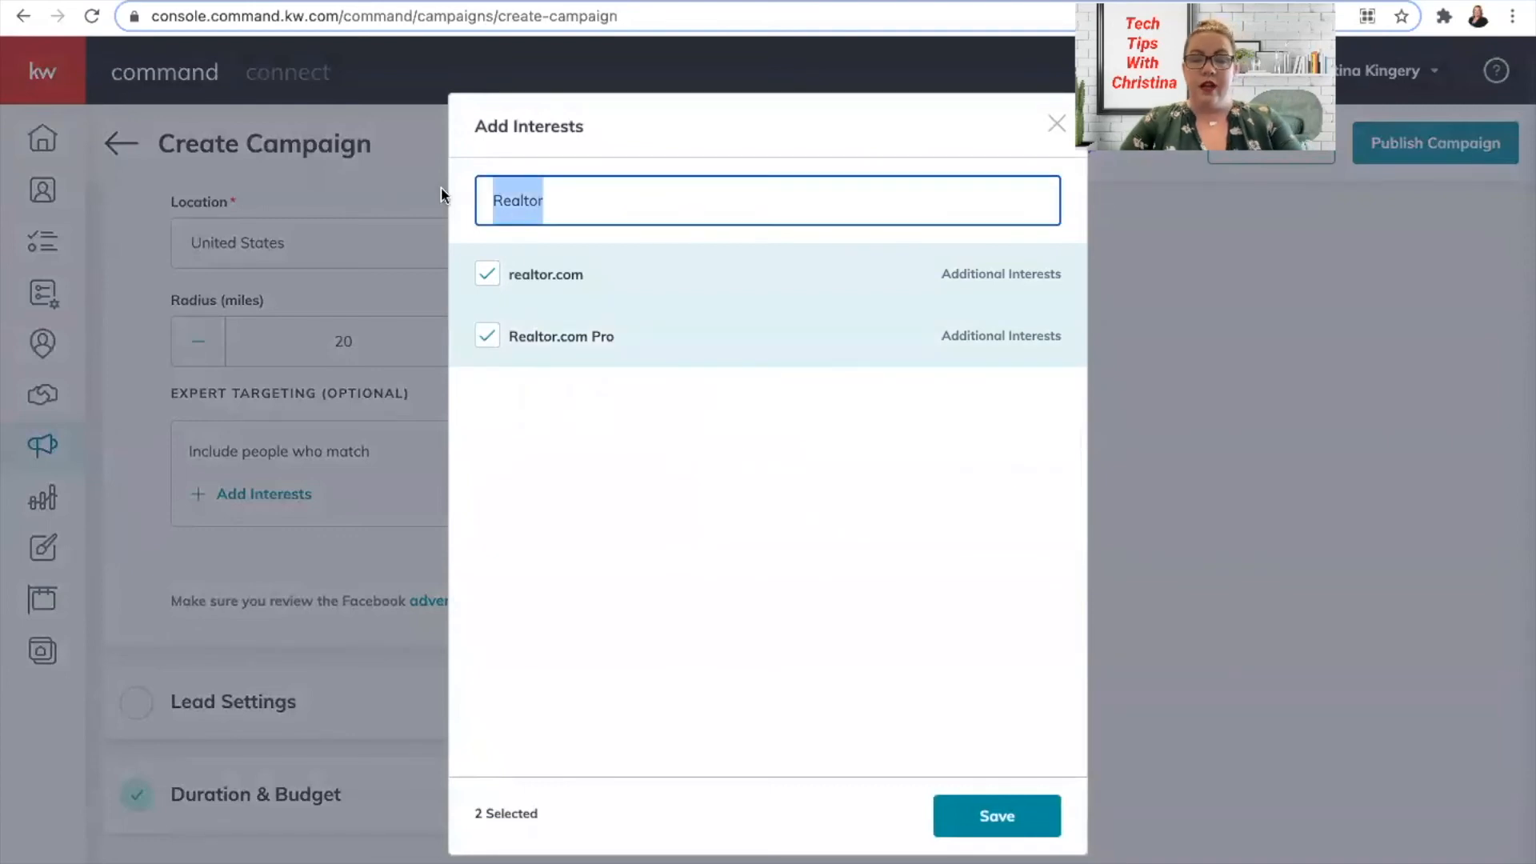
text(Zillow)
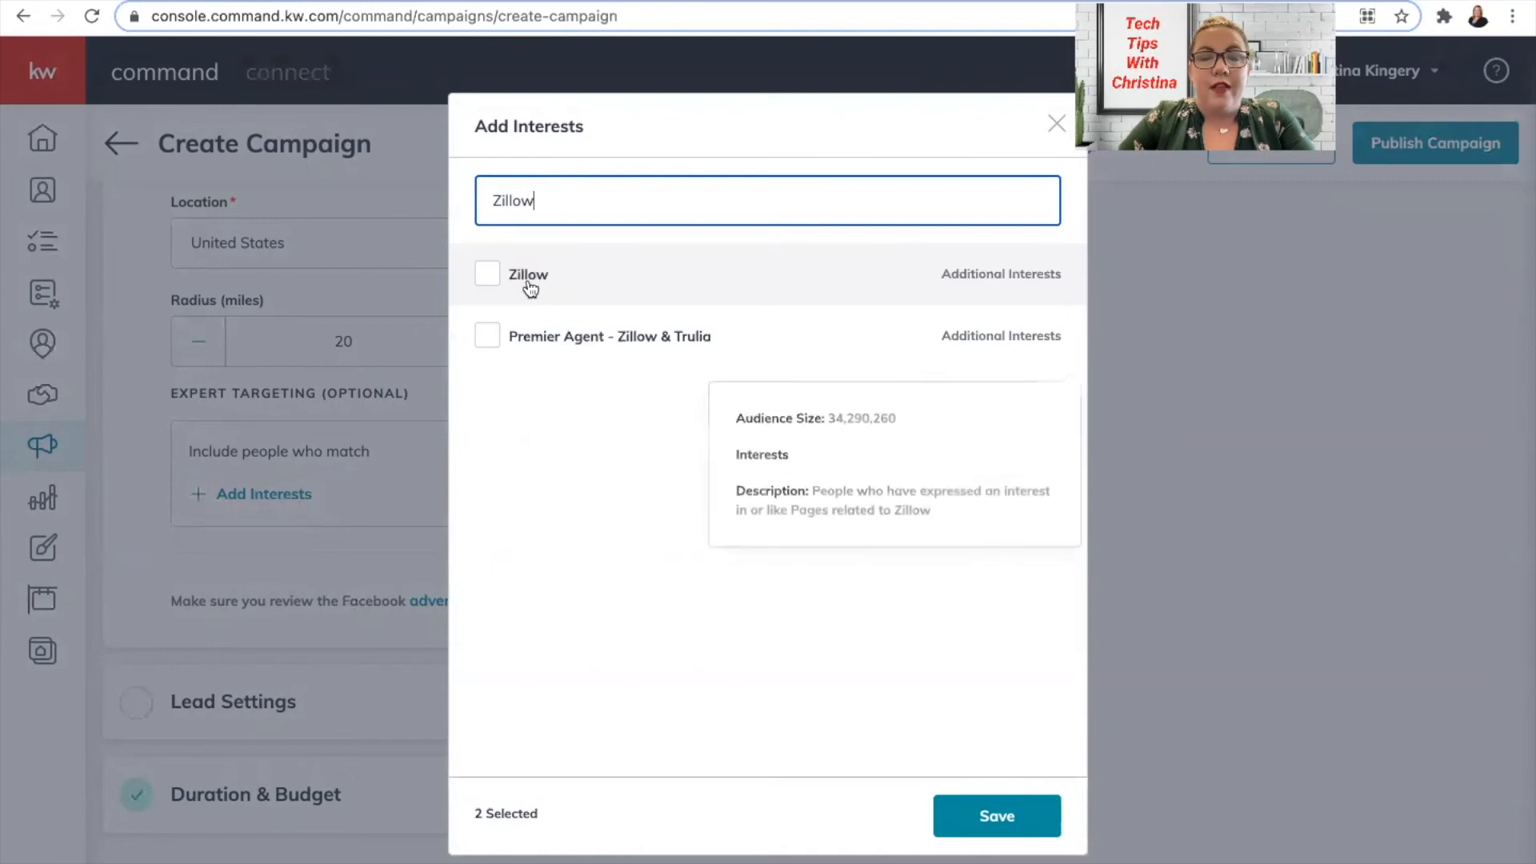
click(490, 294)
click(483, 340)
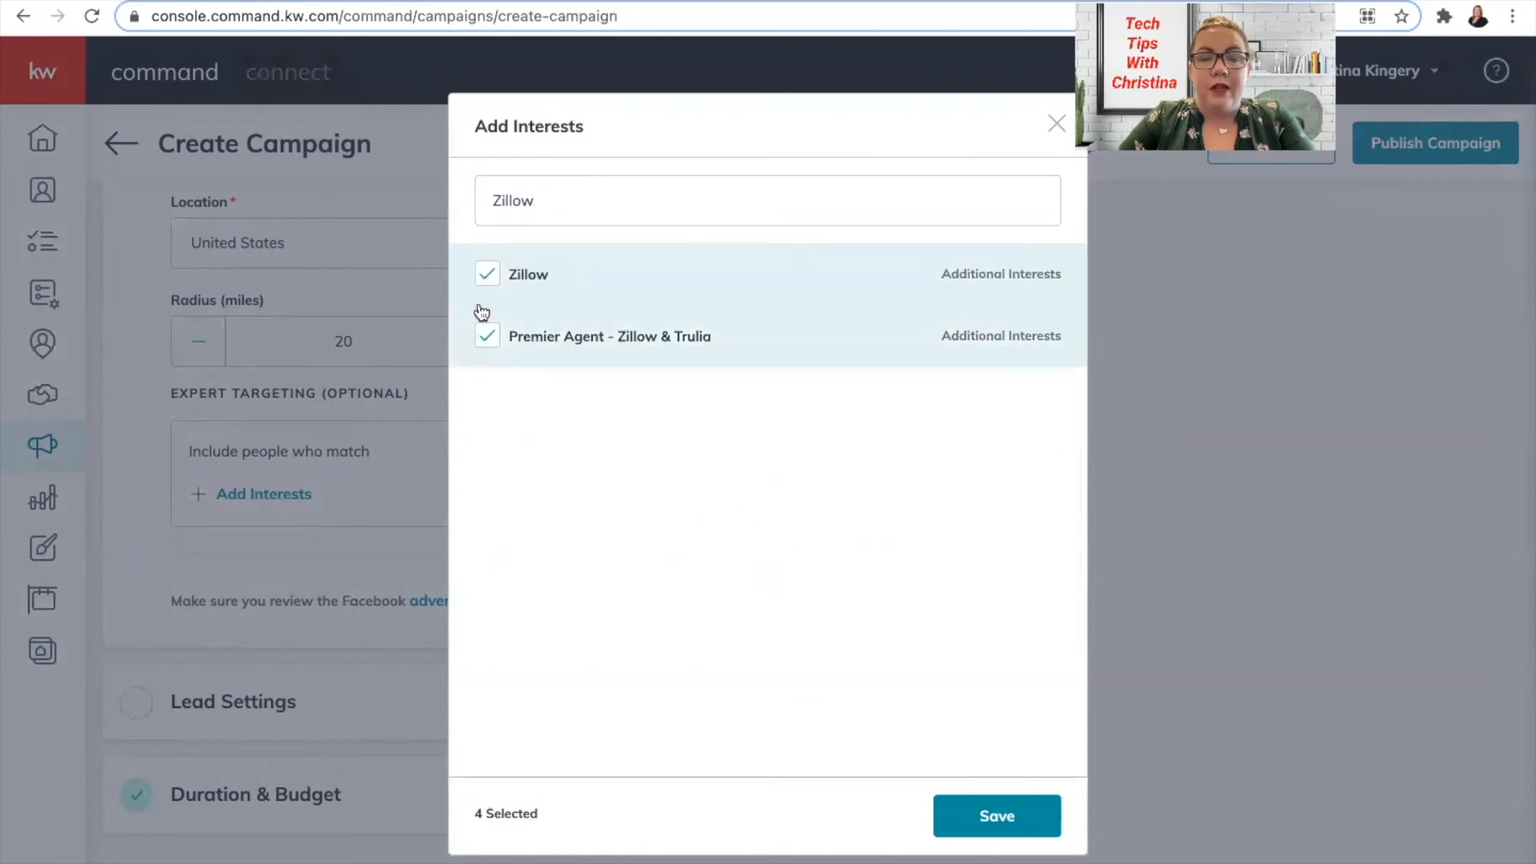
Search 'Buyer', tick First-time buyer and First-time home buyer grant, then clear the search.
drag(555, 203, 460, 199)
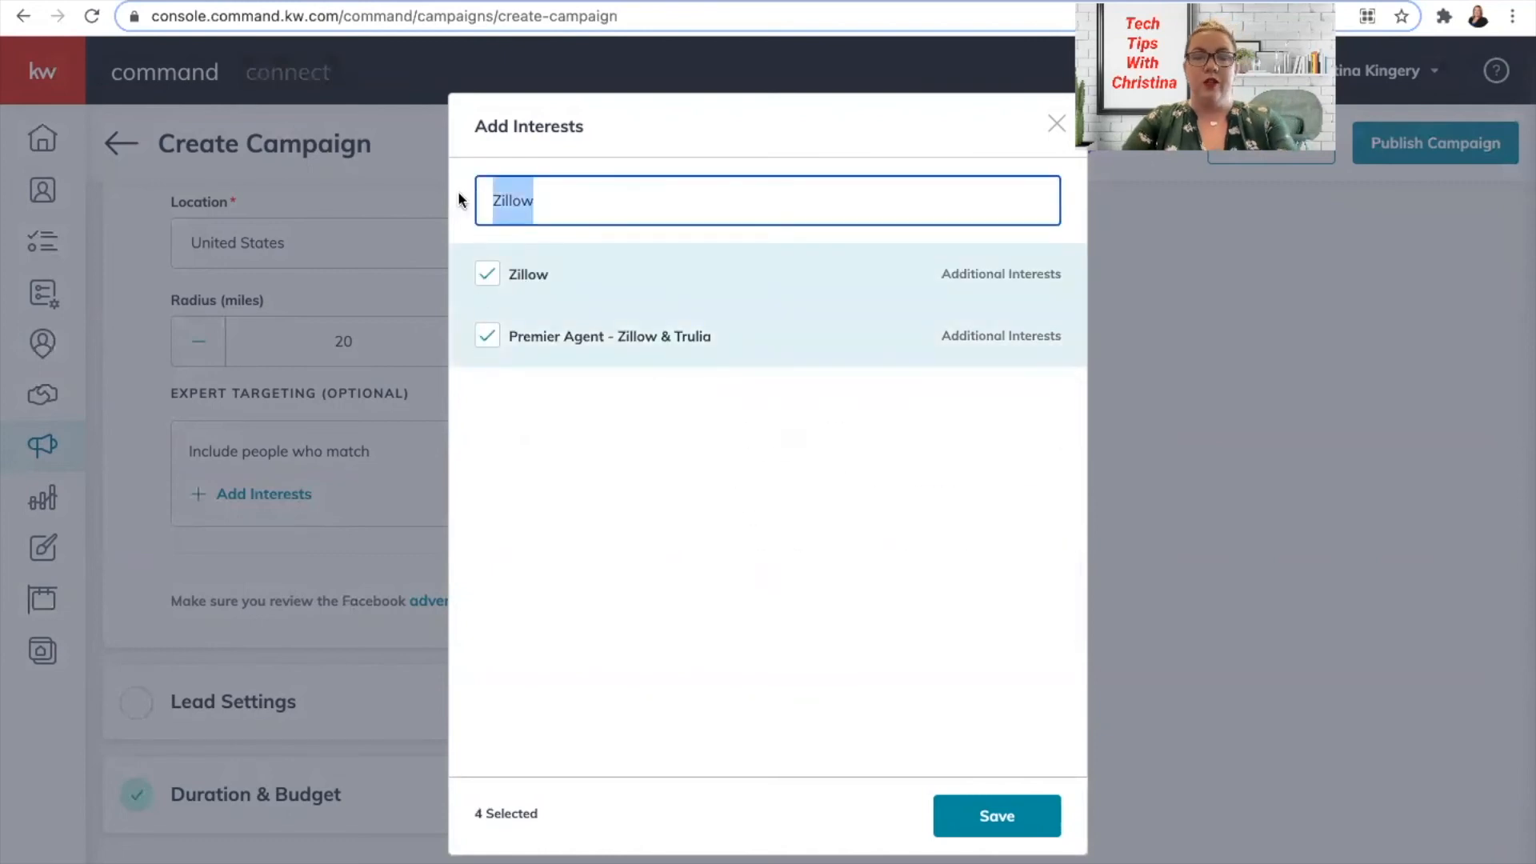
key(BackSpace)
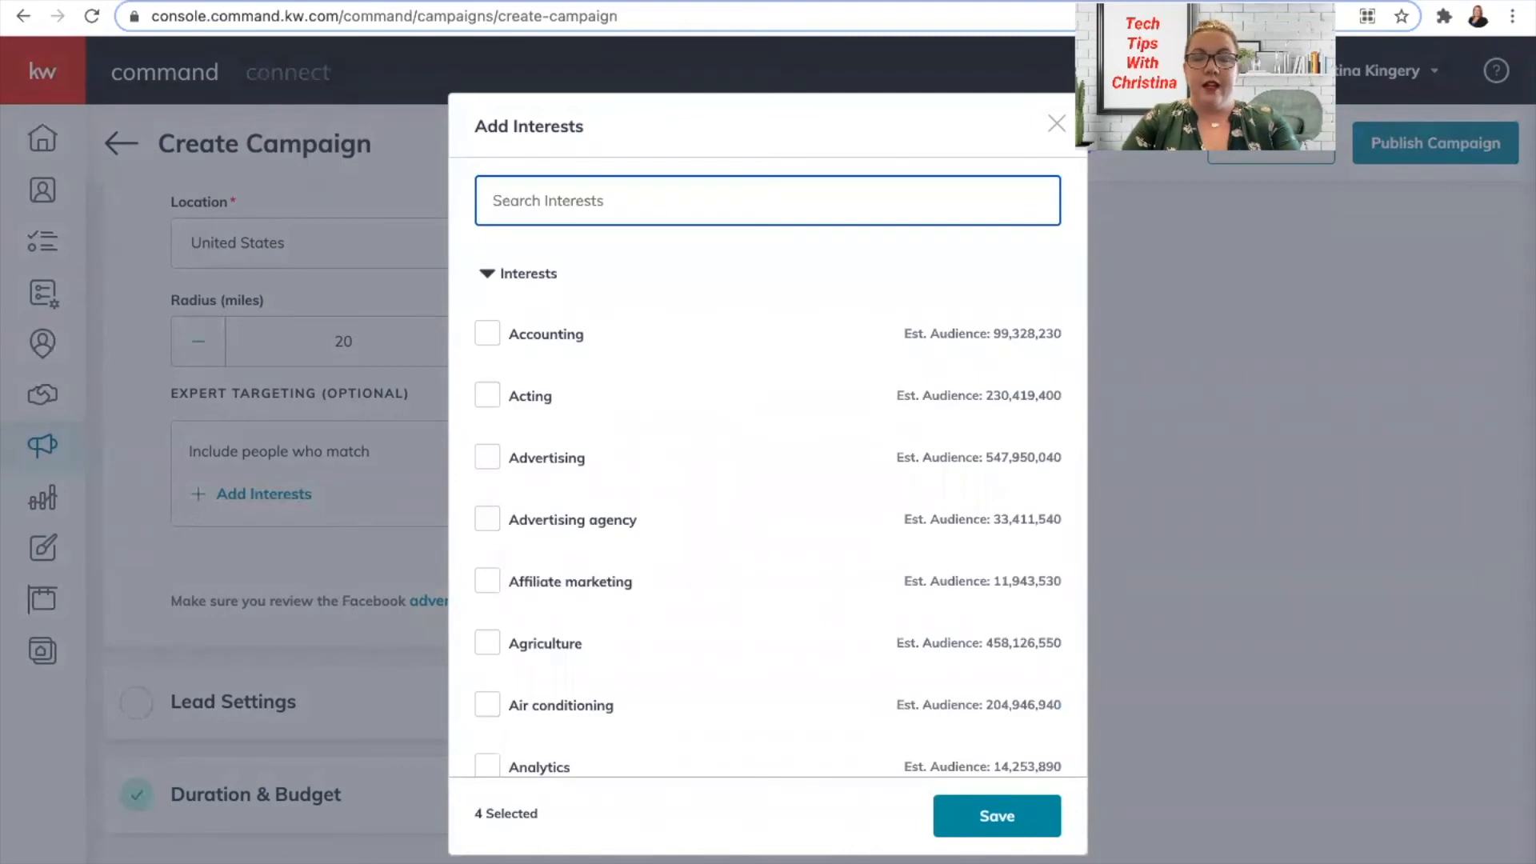
text(Buyer)
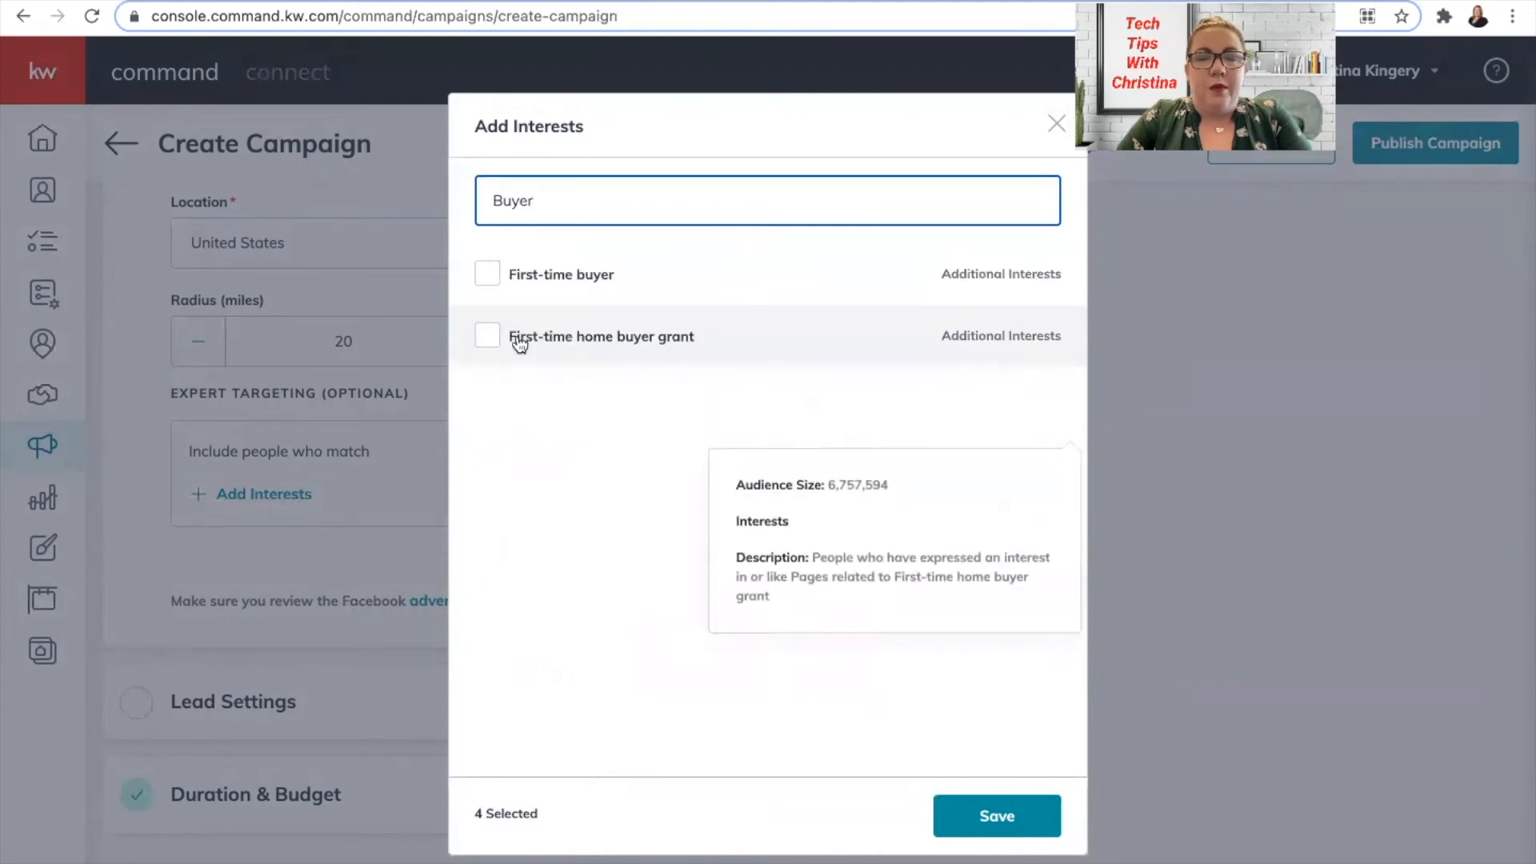
click(488, 279)
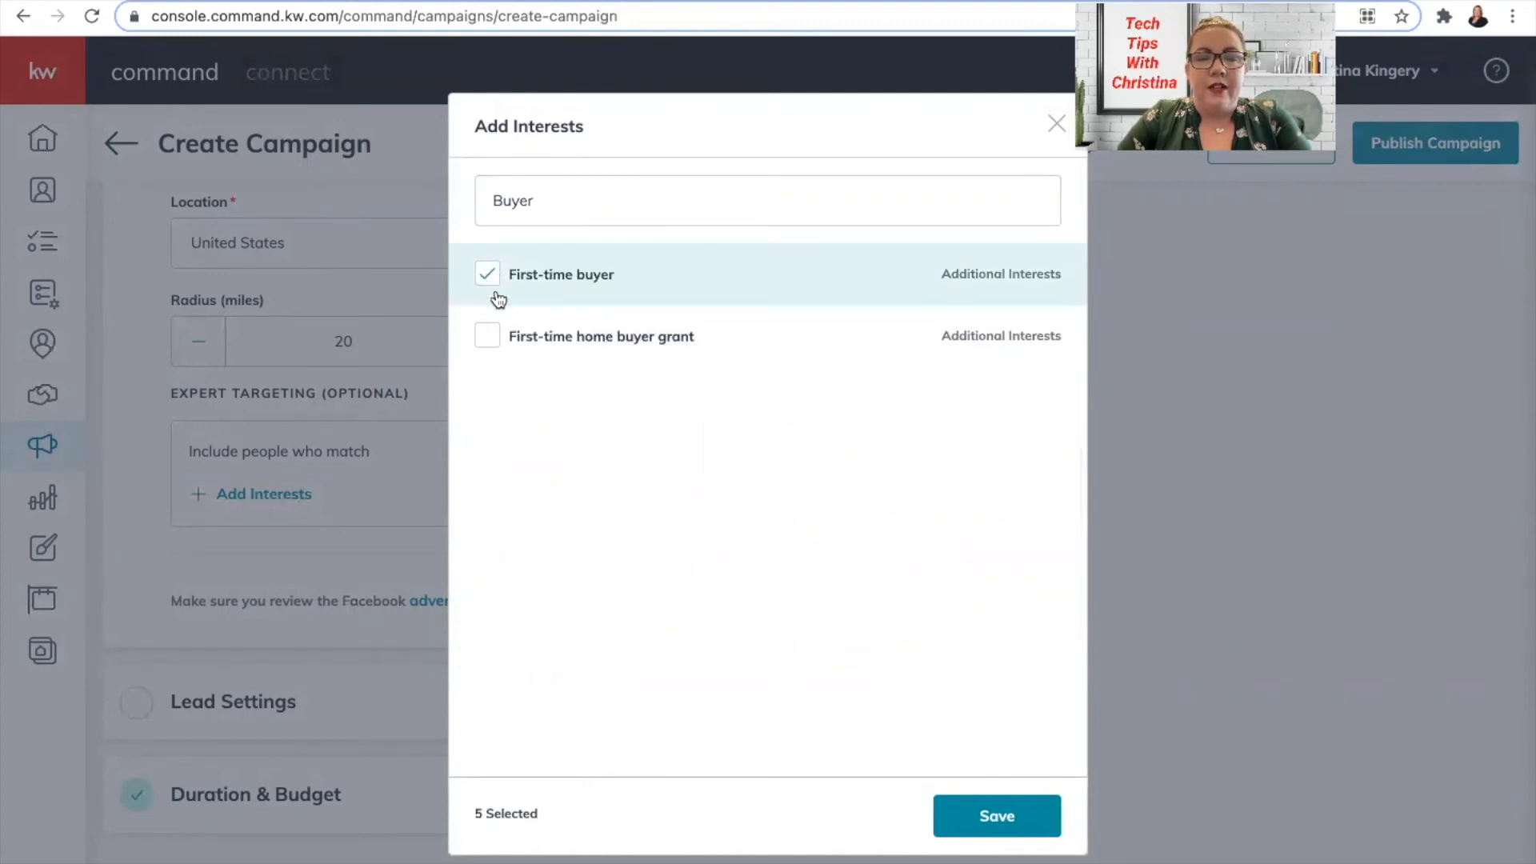
click(485, 344)
click(550, 204)
double_click(506, 201)
key(BackSpace)
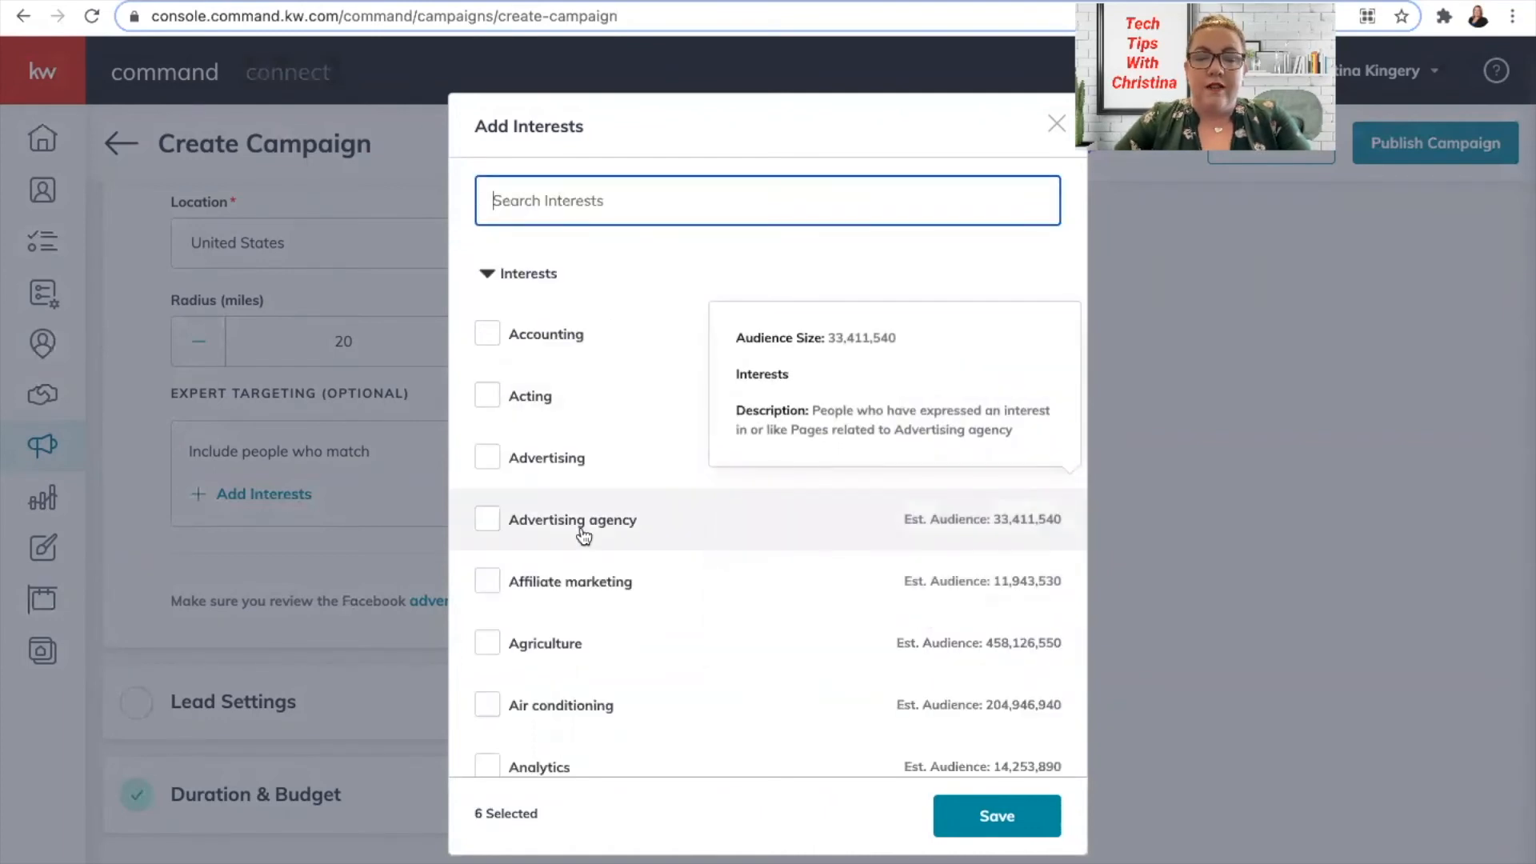
Tick Bathroom and Bedroom further down the interest list and save the eight interests.
scroll(584, 536, down, 4)
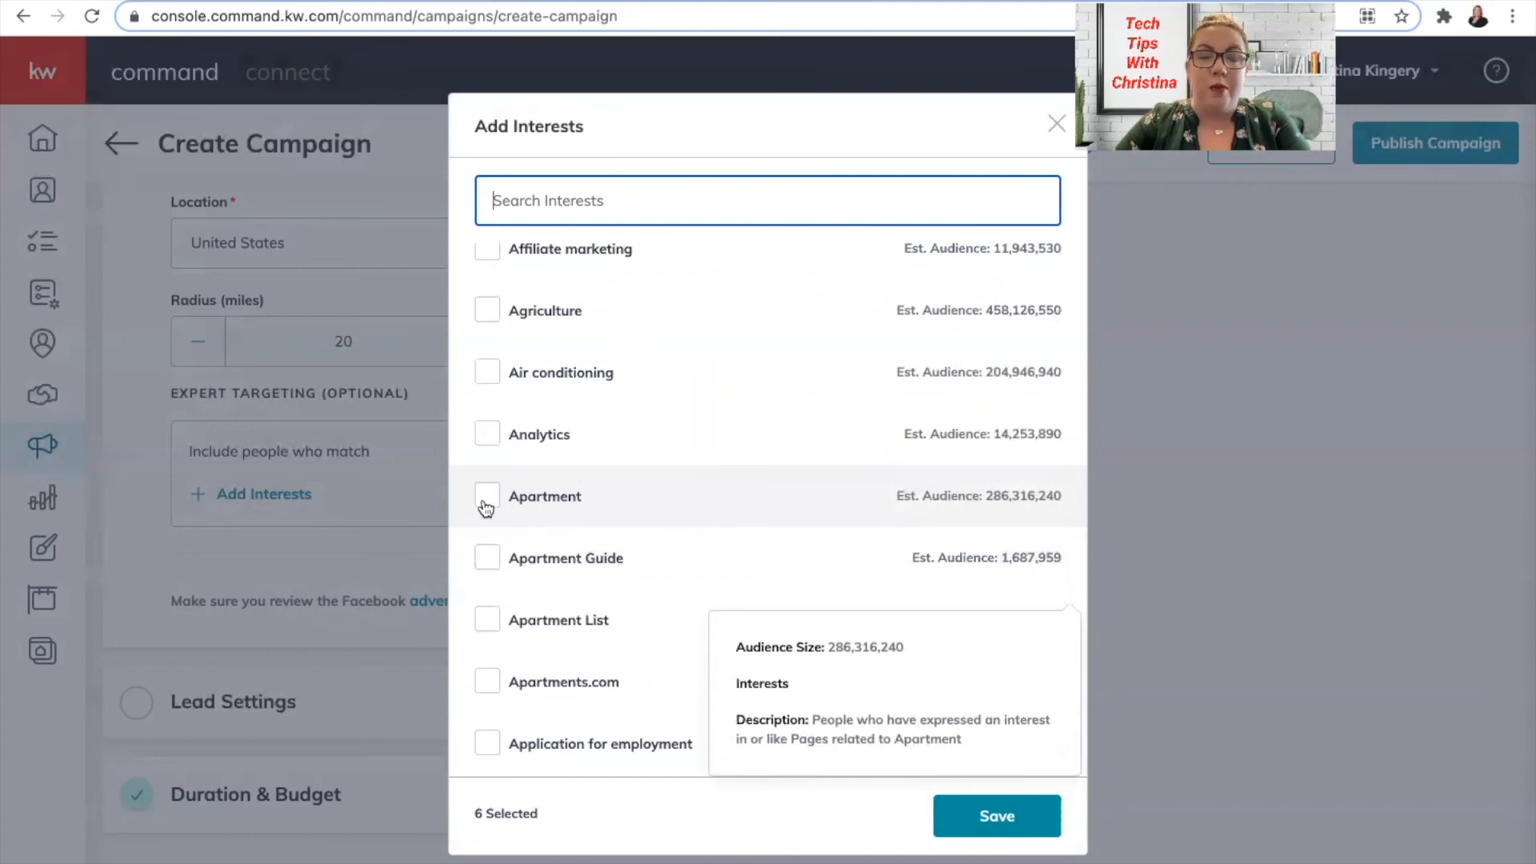
scroll(730, 493, down, 3)
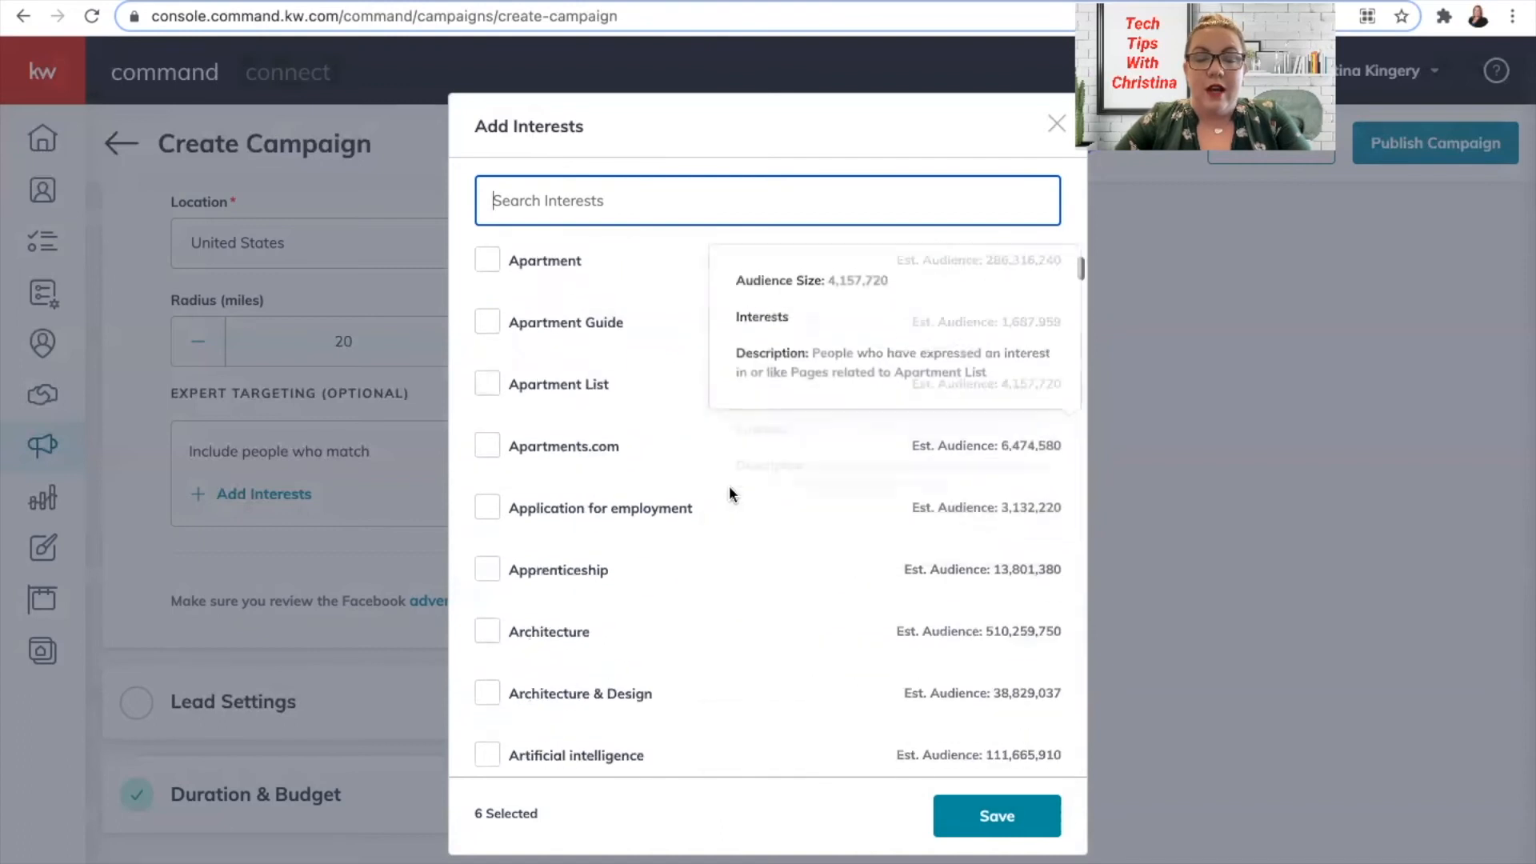
scroll(733, 495, down, 8)
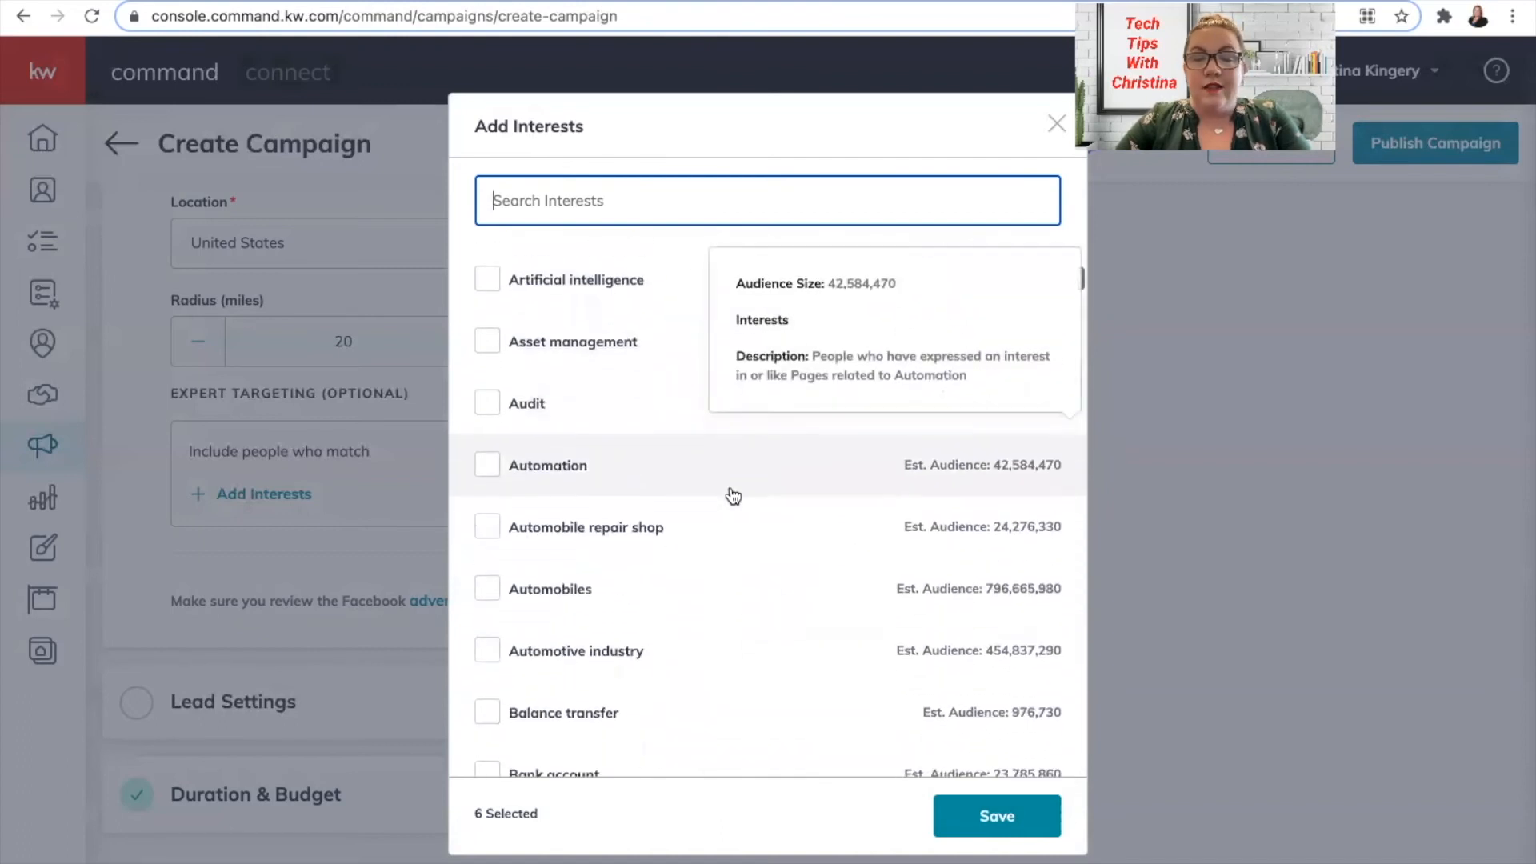
scroll(733, 496, down, 5)
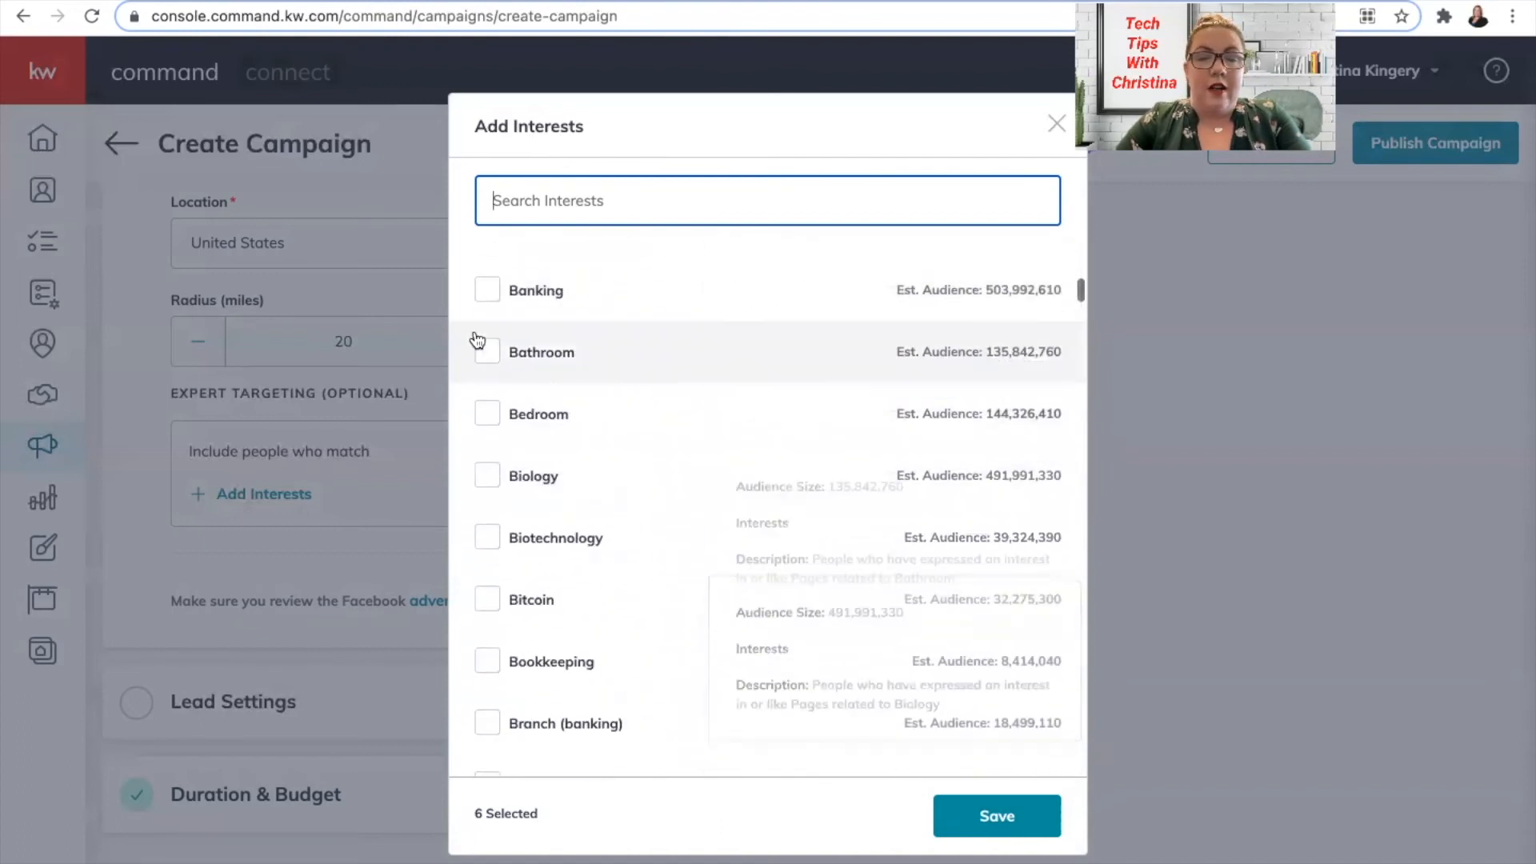
click(486, 384)
click(486, 352)
scroll(632, 508, down, 3)
scroll(636, 510, down, 6)
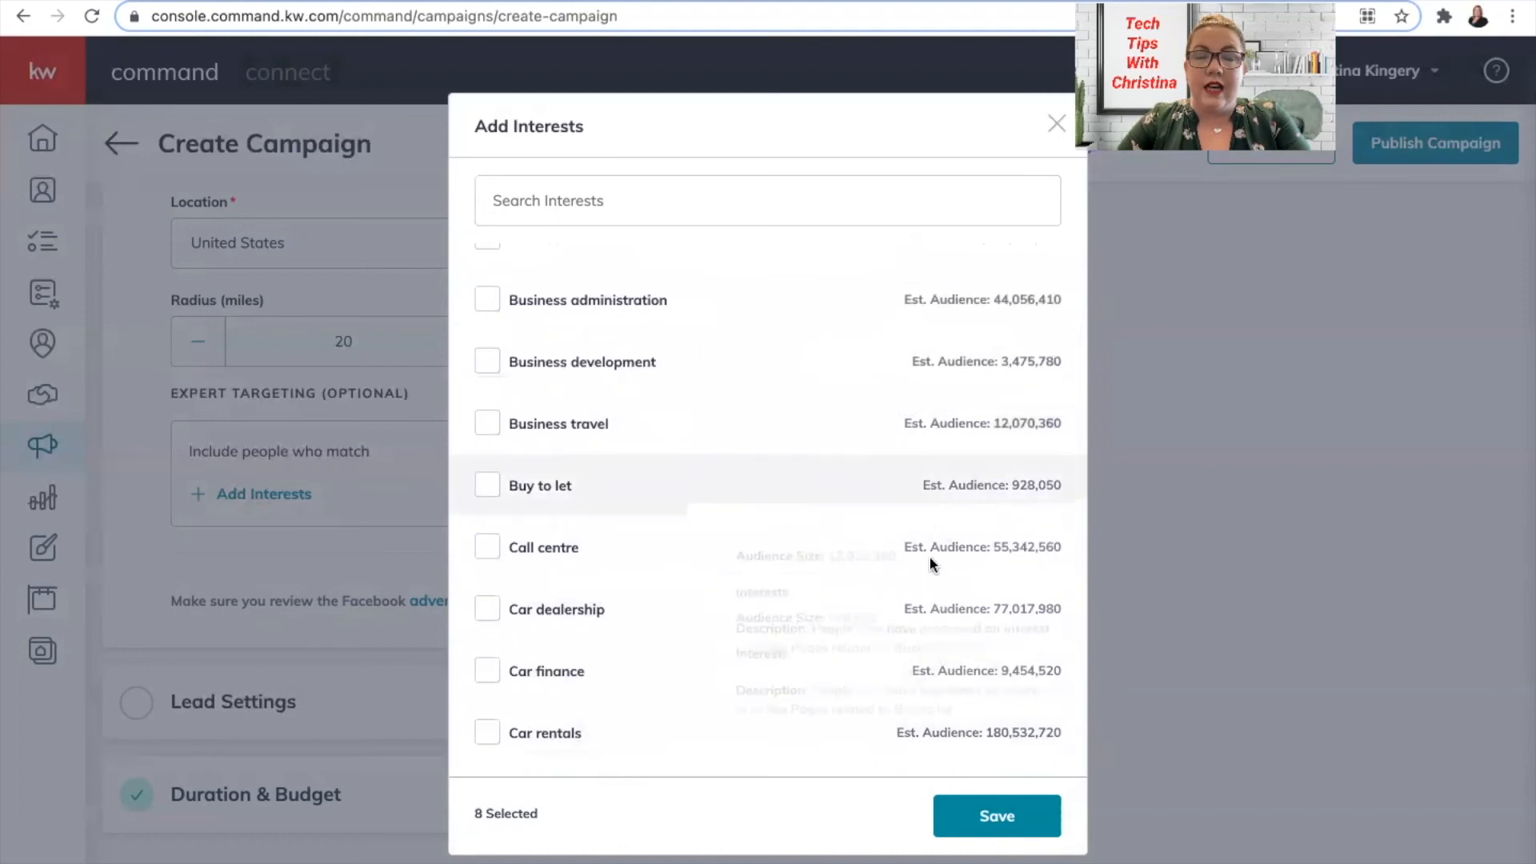
click(1033, 823)
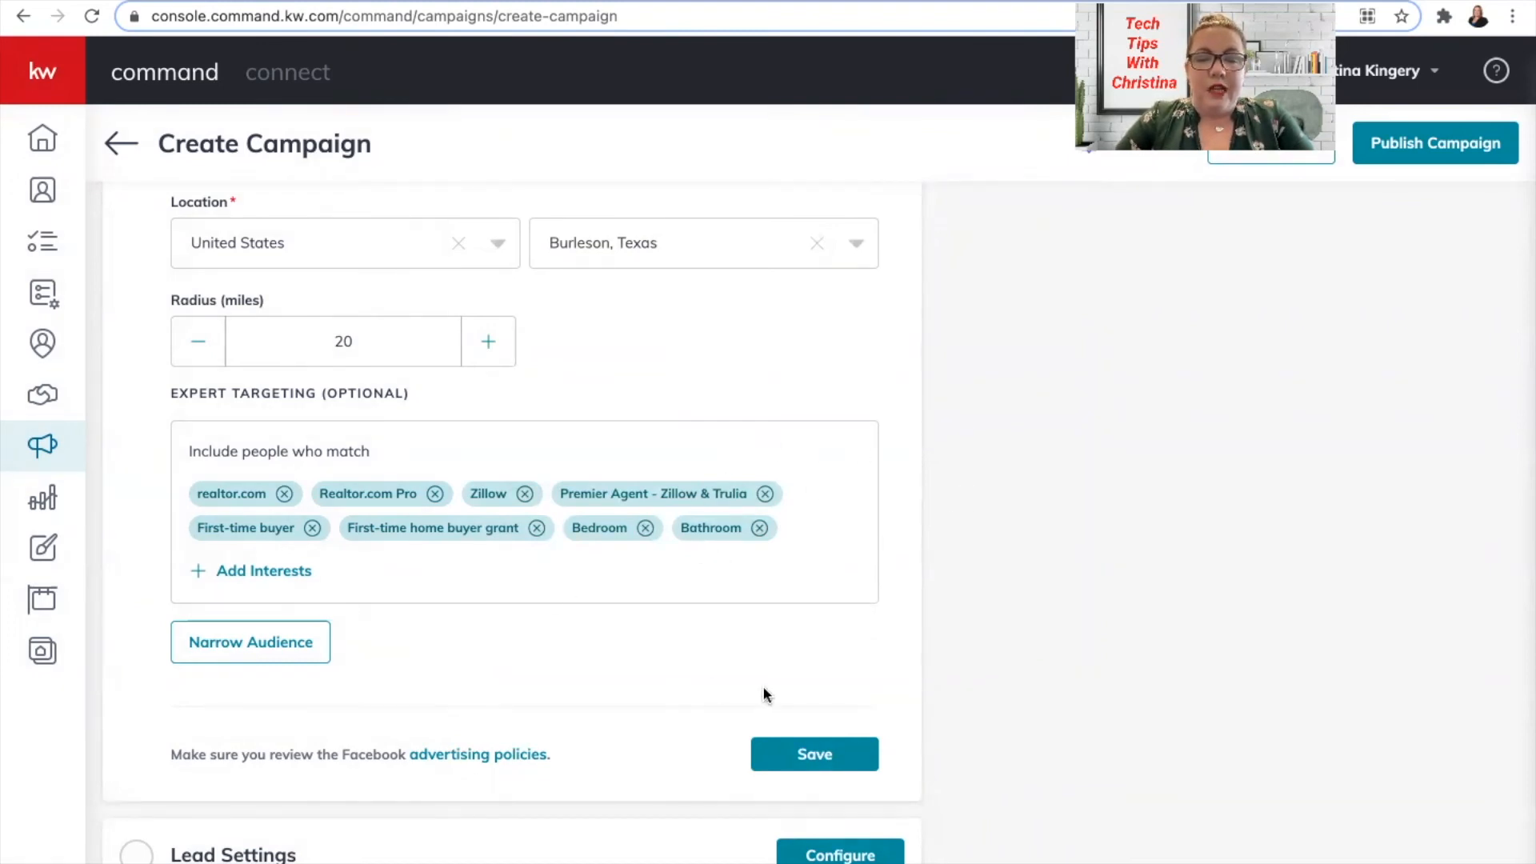
Save the Facebook Settings section and open the campaign's Lead Settings configuration.
click(826, 757)
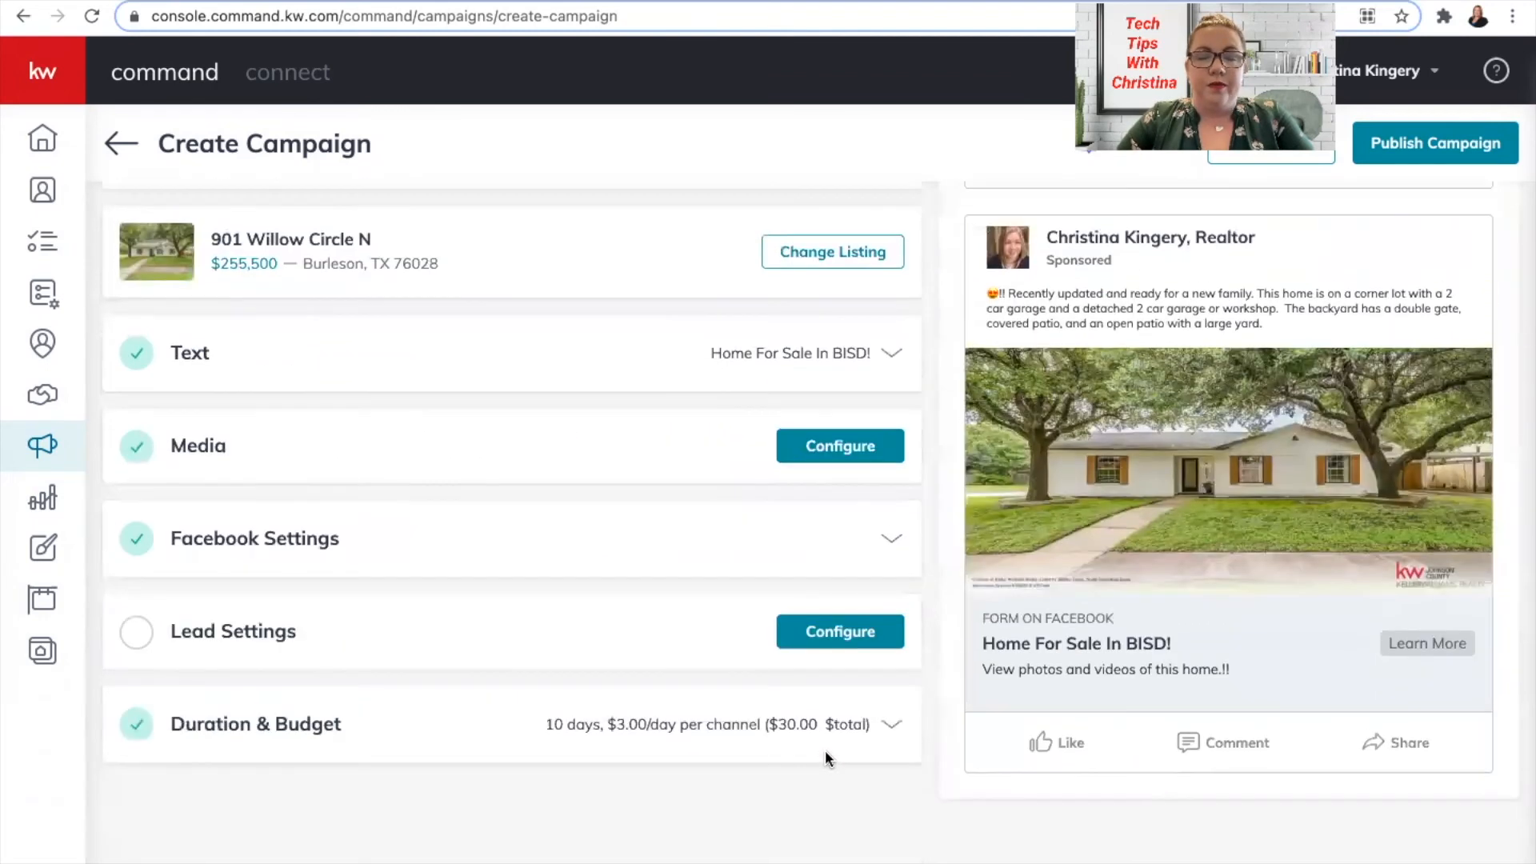
click(291, 634)
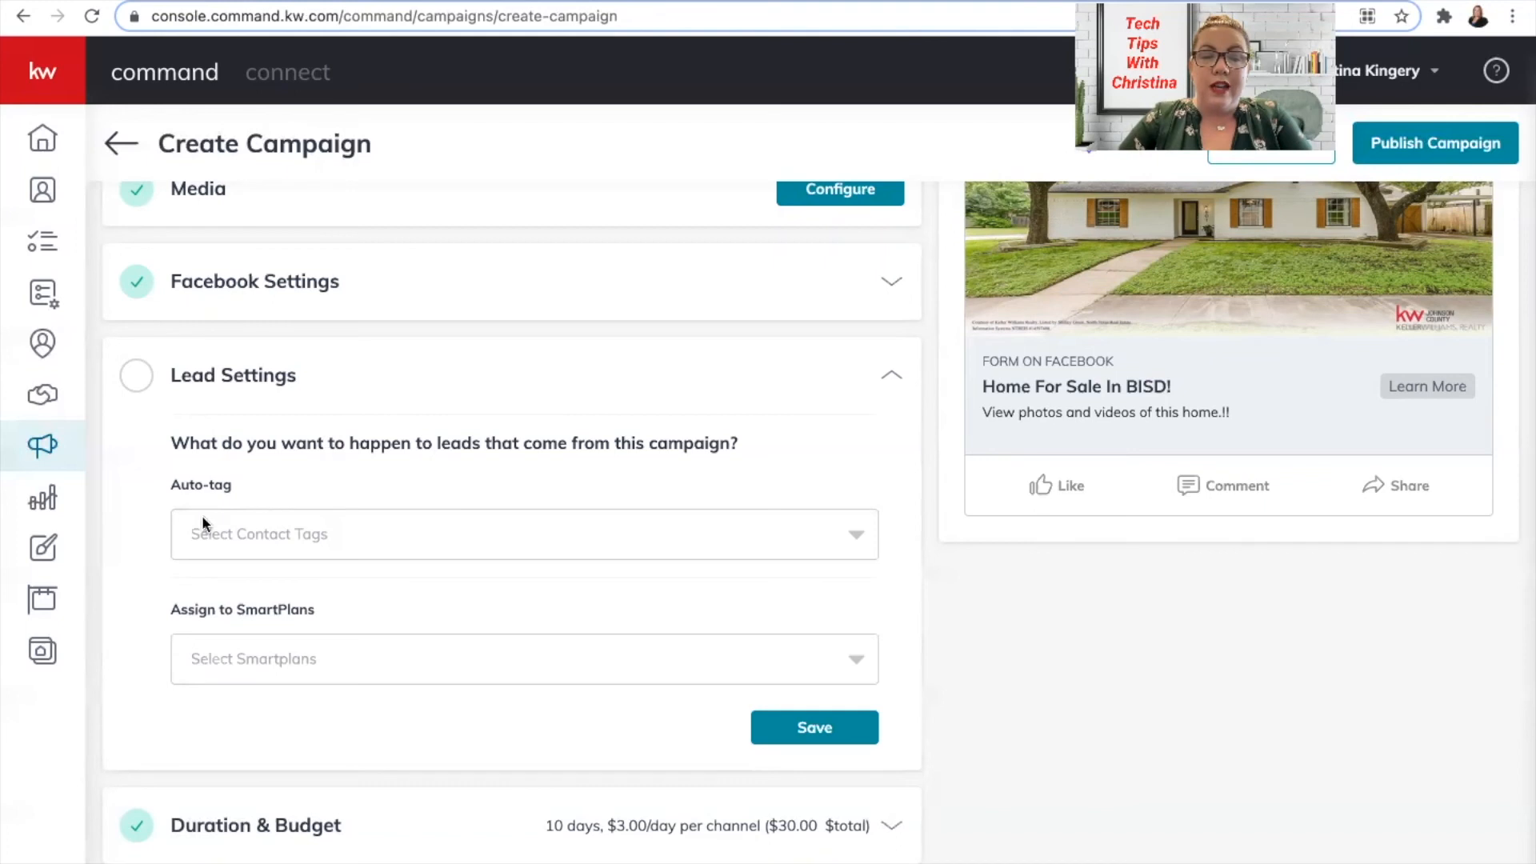
Set Auto-tag to FB Ad Lead, abandoning a new 'facebook' tag.
click(276, 534)
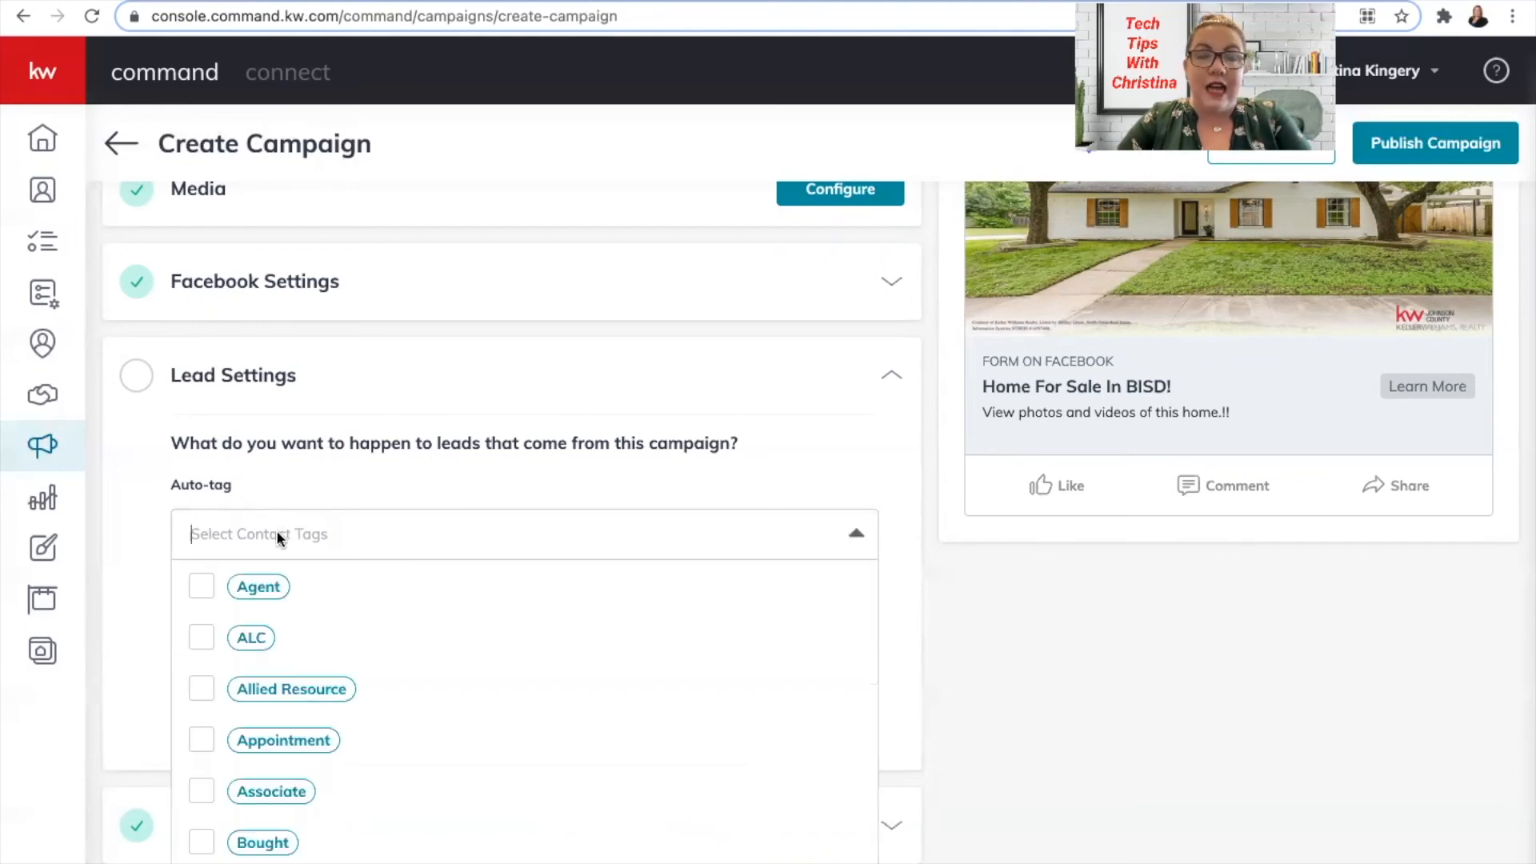
text(fb)
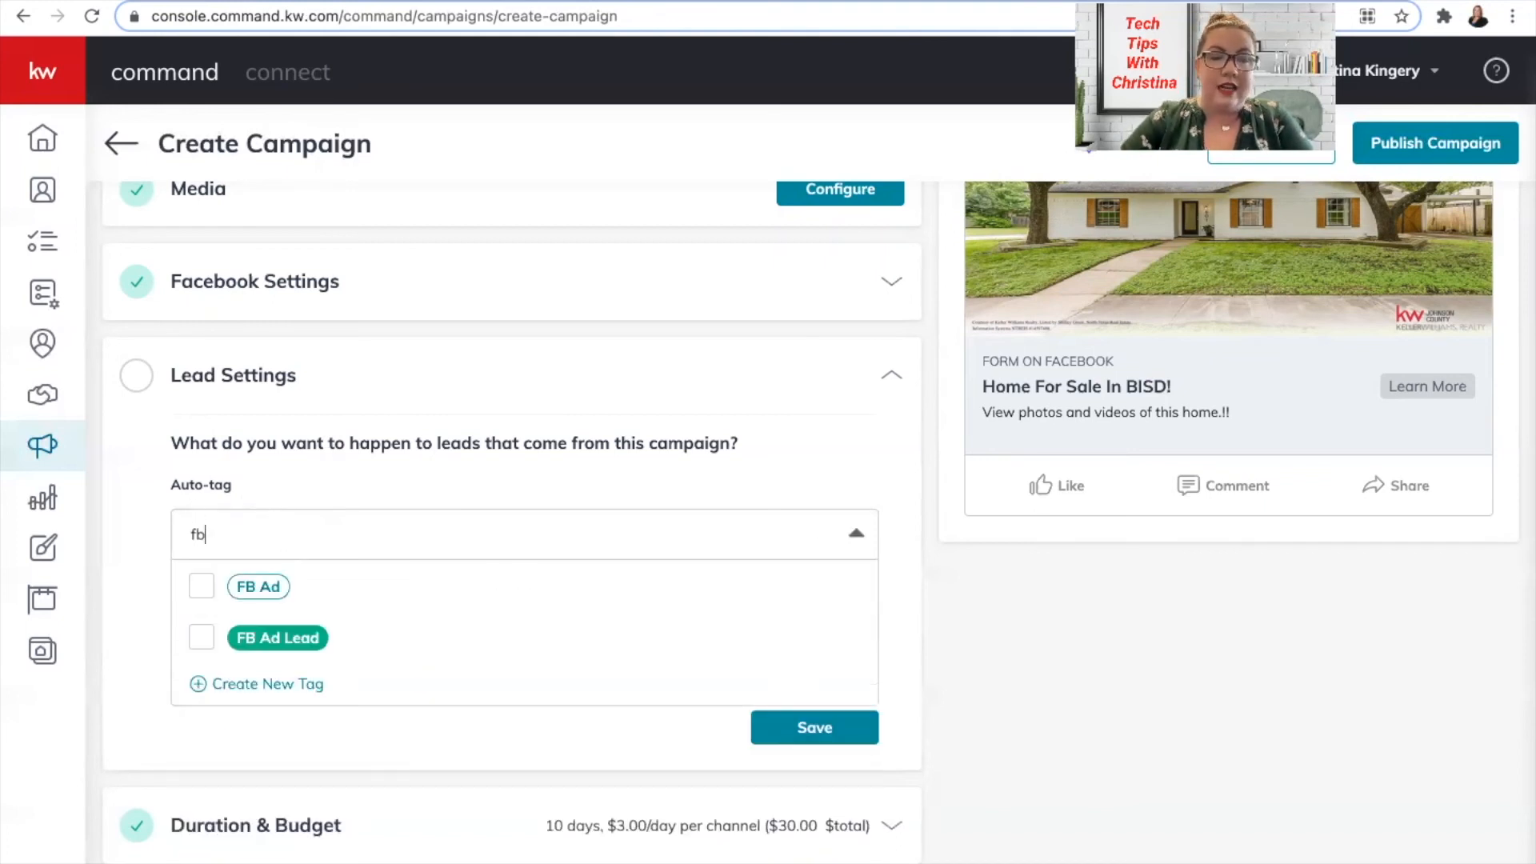
click(203, 638)
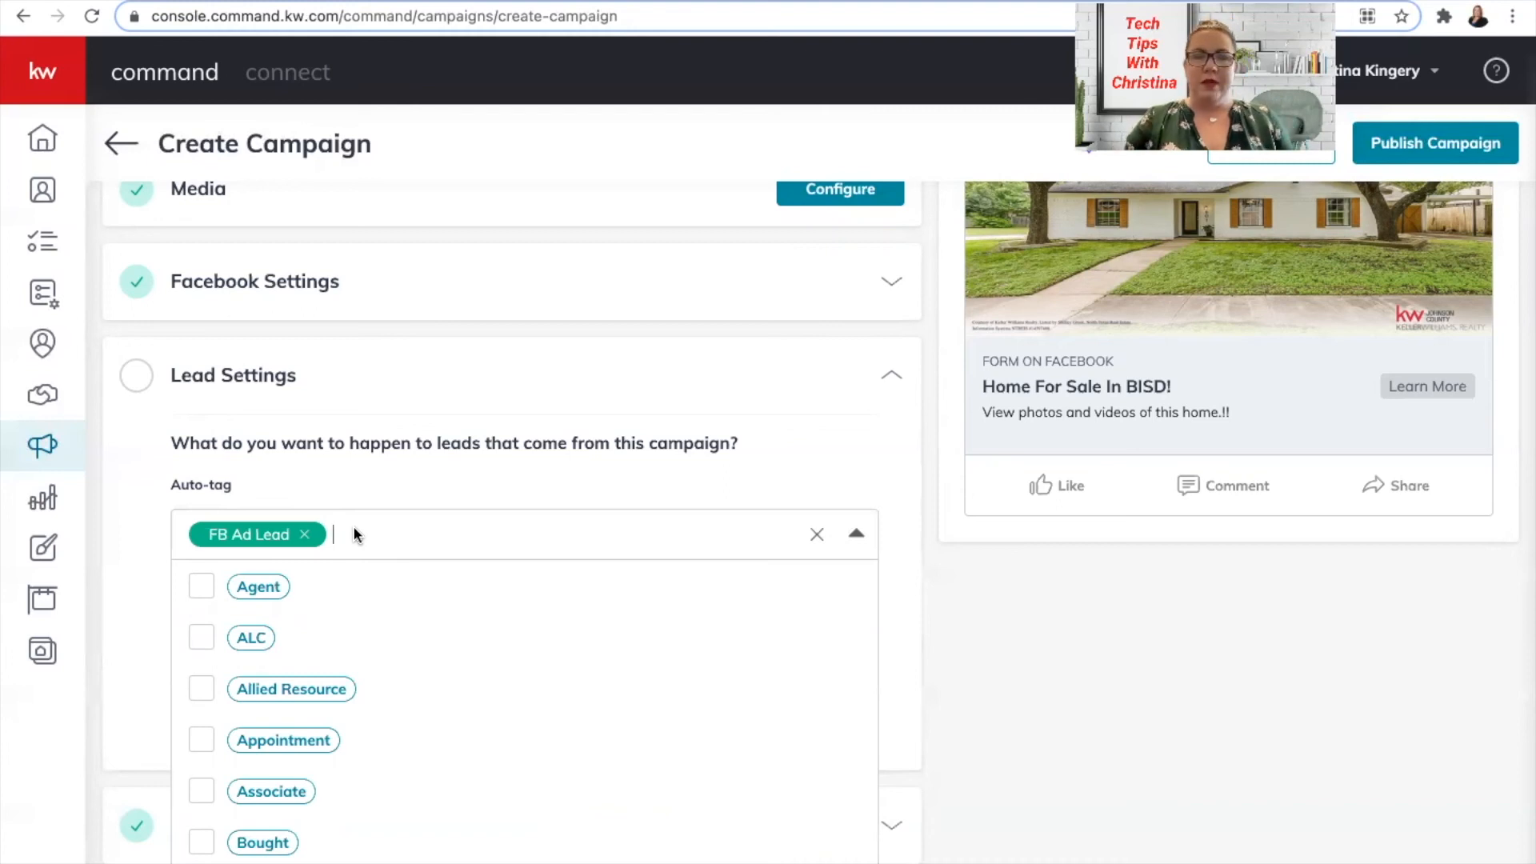
text(facebook)
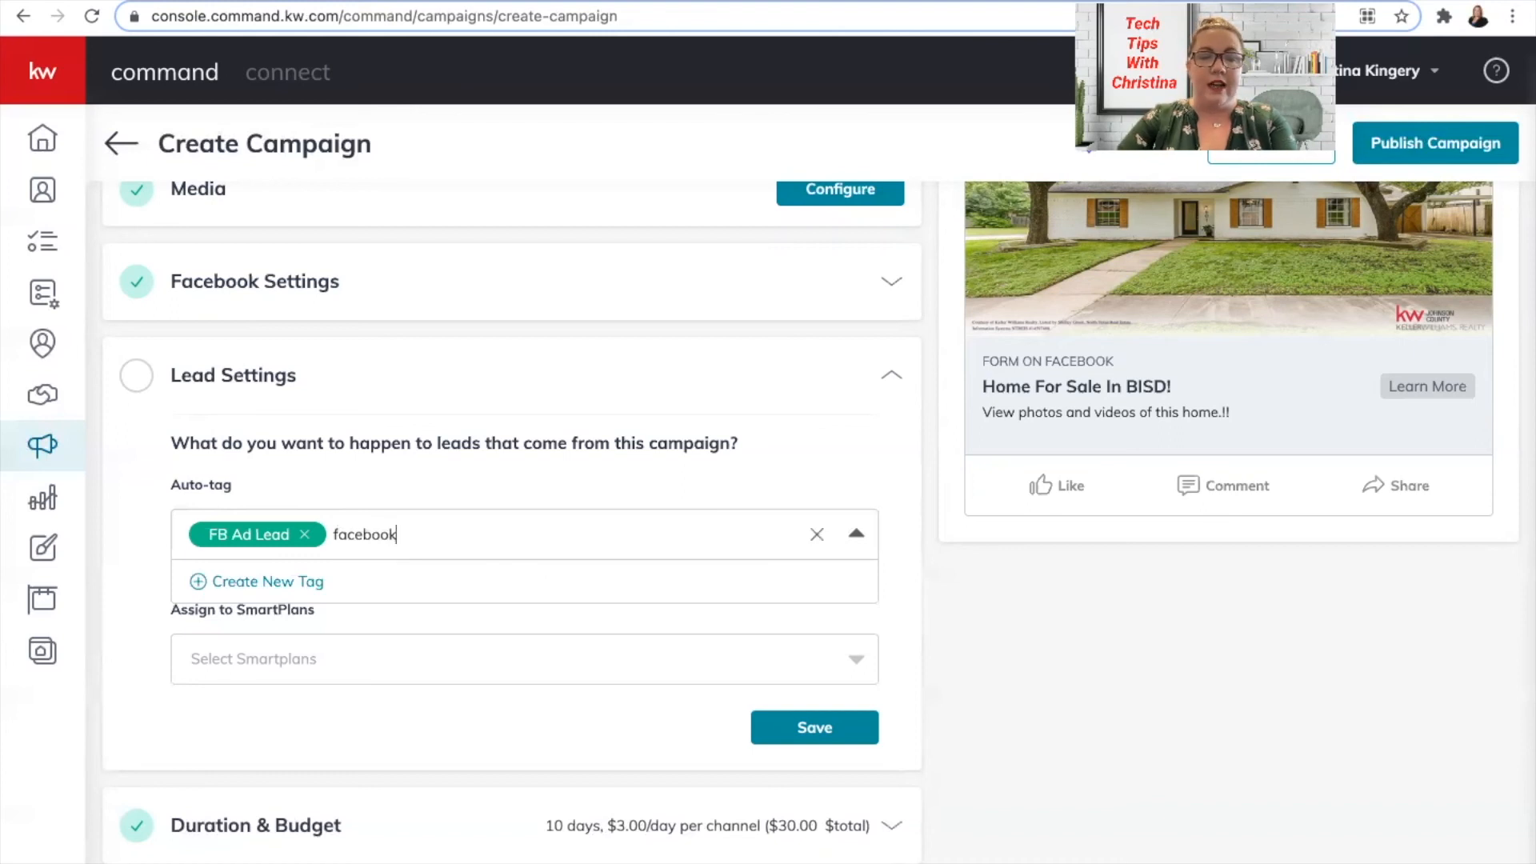
click(224, 578)
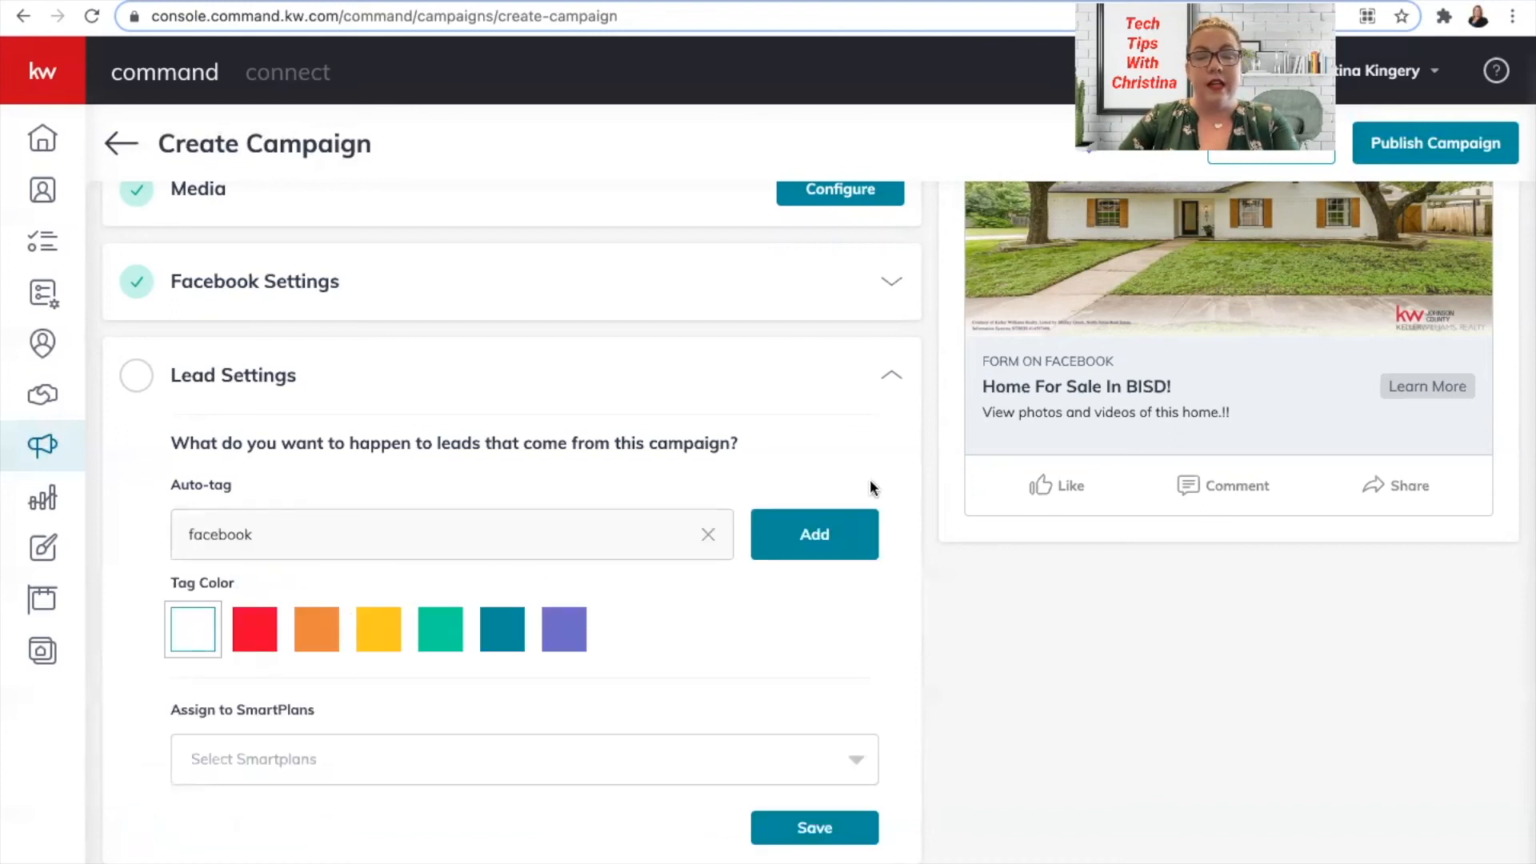
click(708, 535)
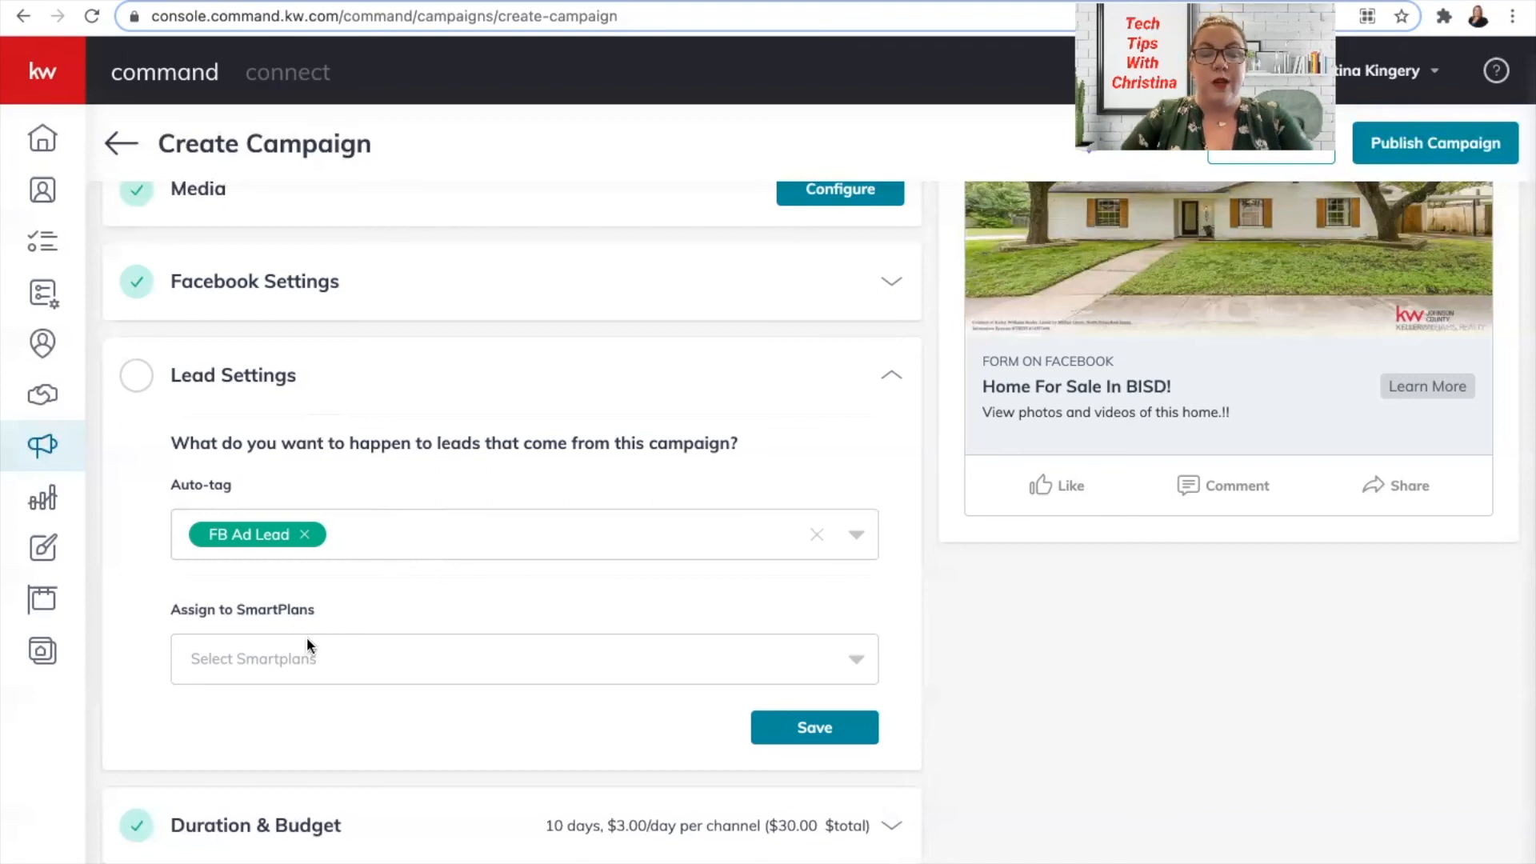
Pick the My 66 Day Challenge 4.0 FB Lead Follow Up Shared 6.22.20 SmartPlan and save Lead Settings.
click(314, 658)
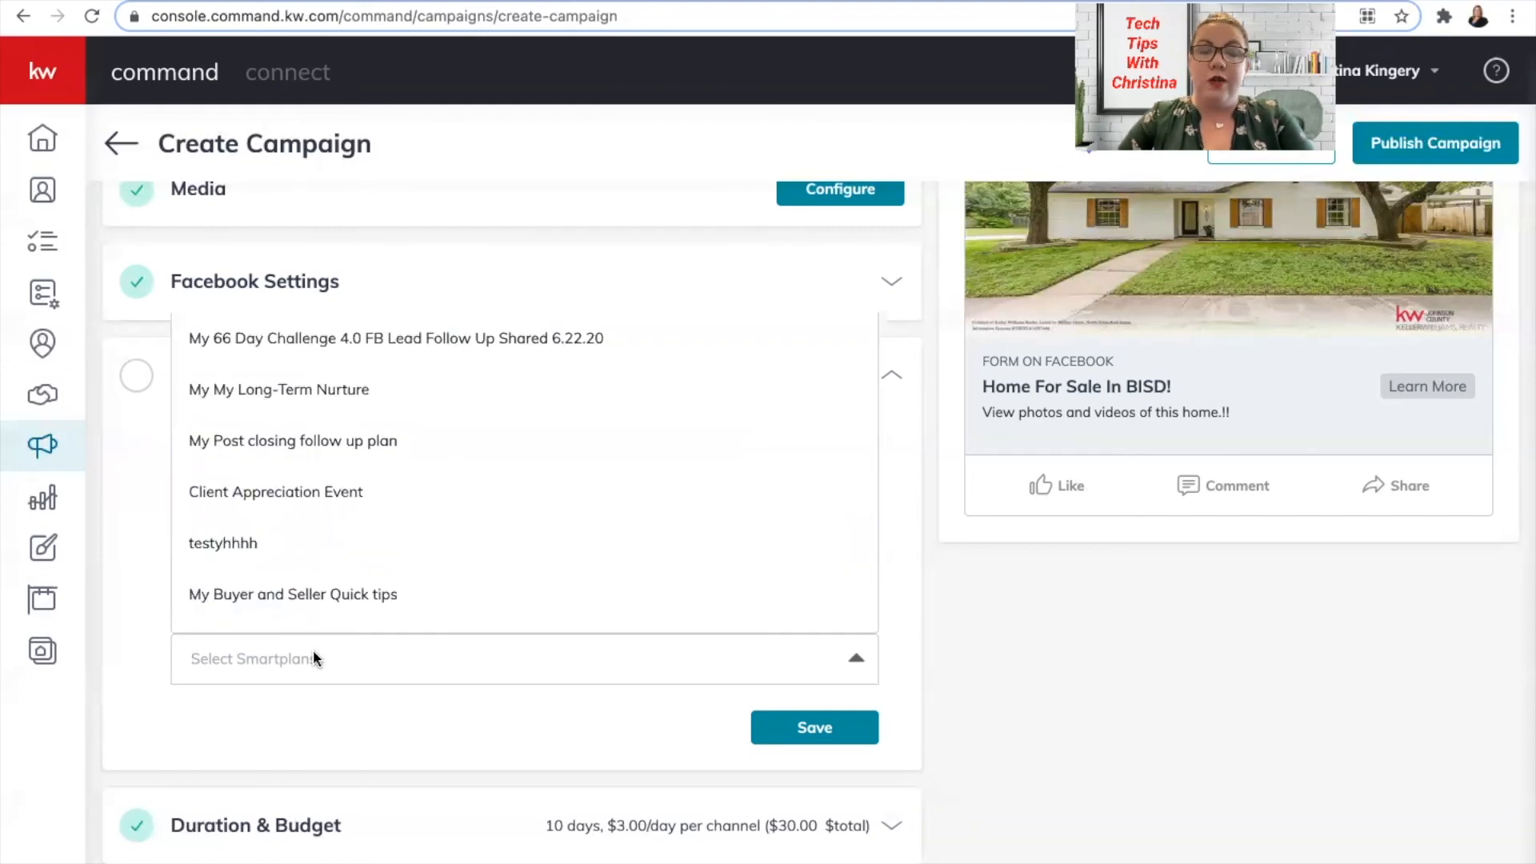
click(422, 340)
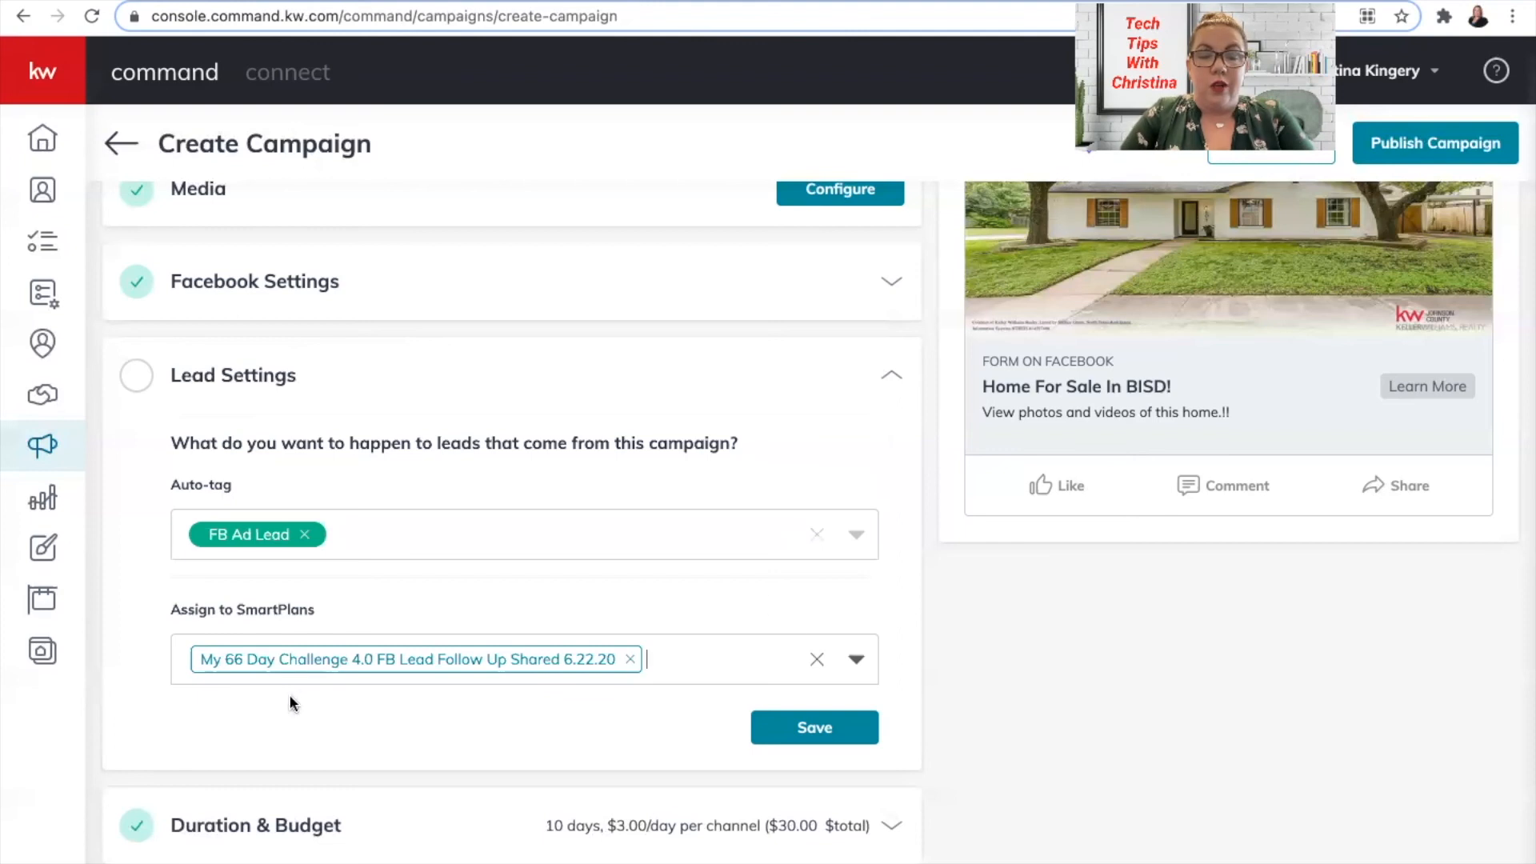
click(814, 728)
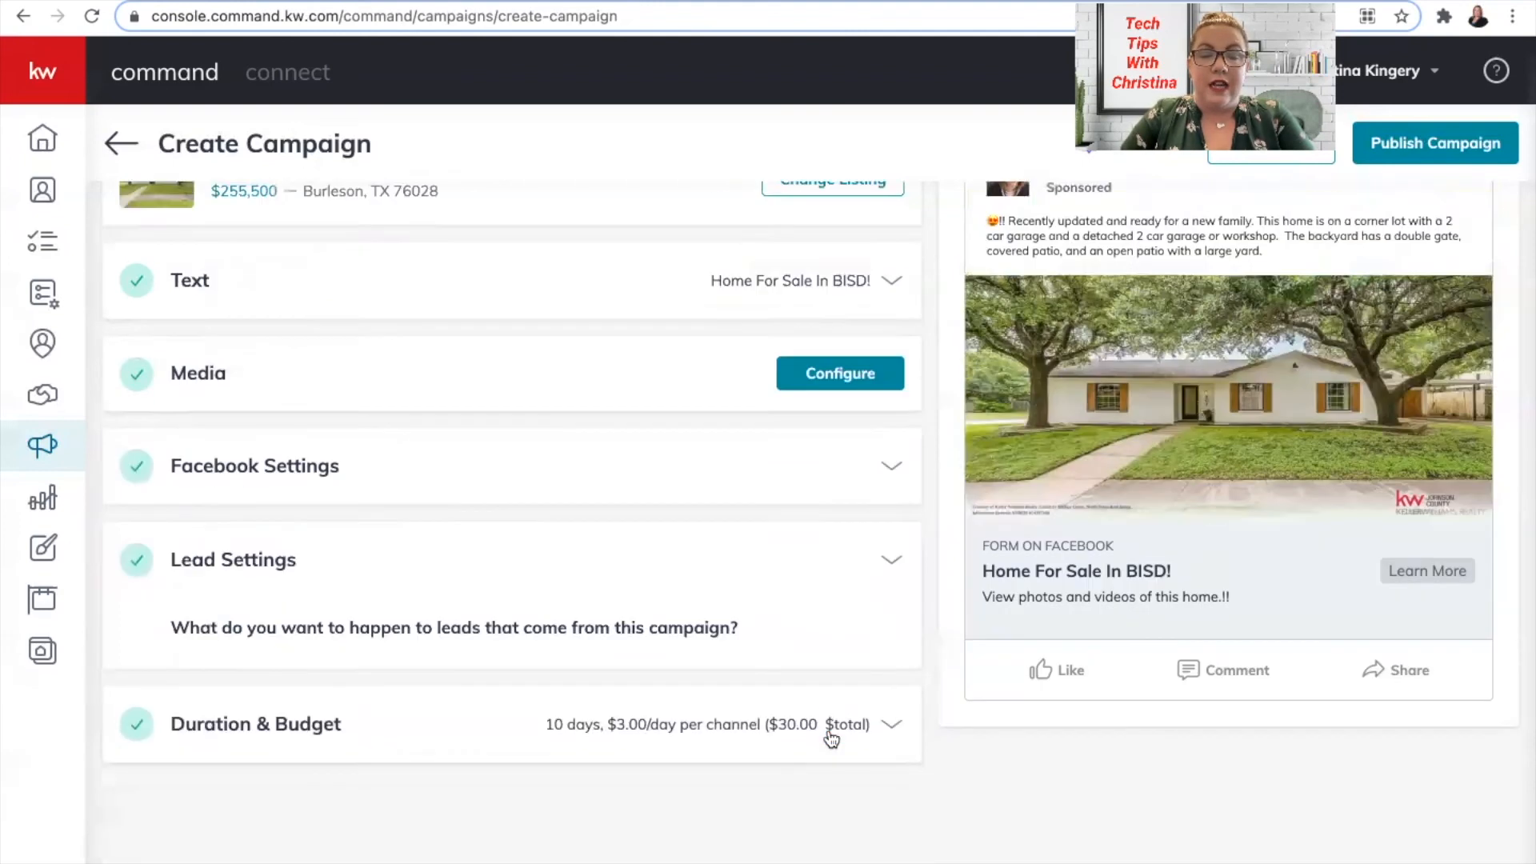
Save Duration & Budget as Jul 2–12, 2021 at $3.00/day, $30.00 total.
click(521, 720)
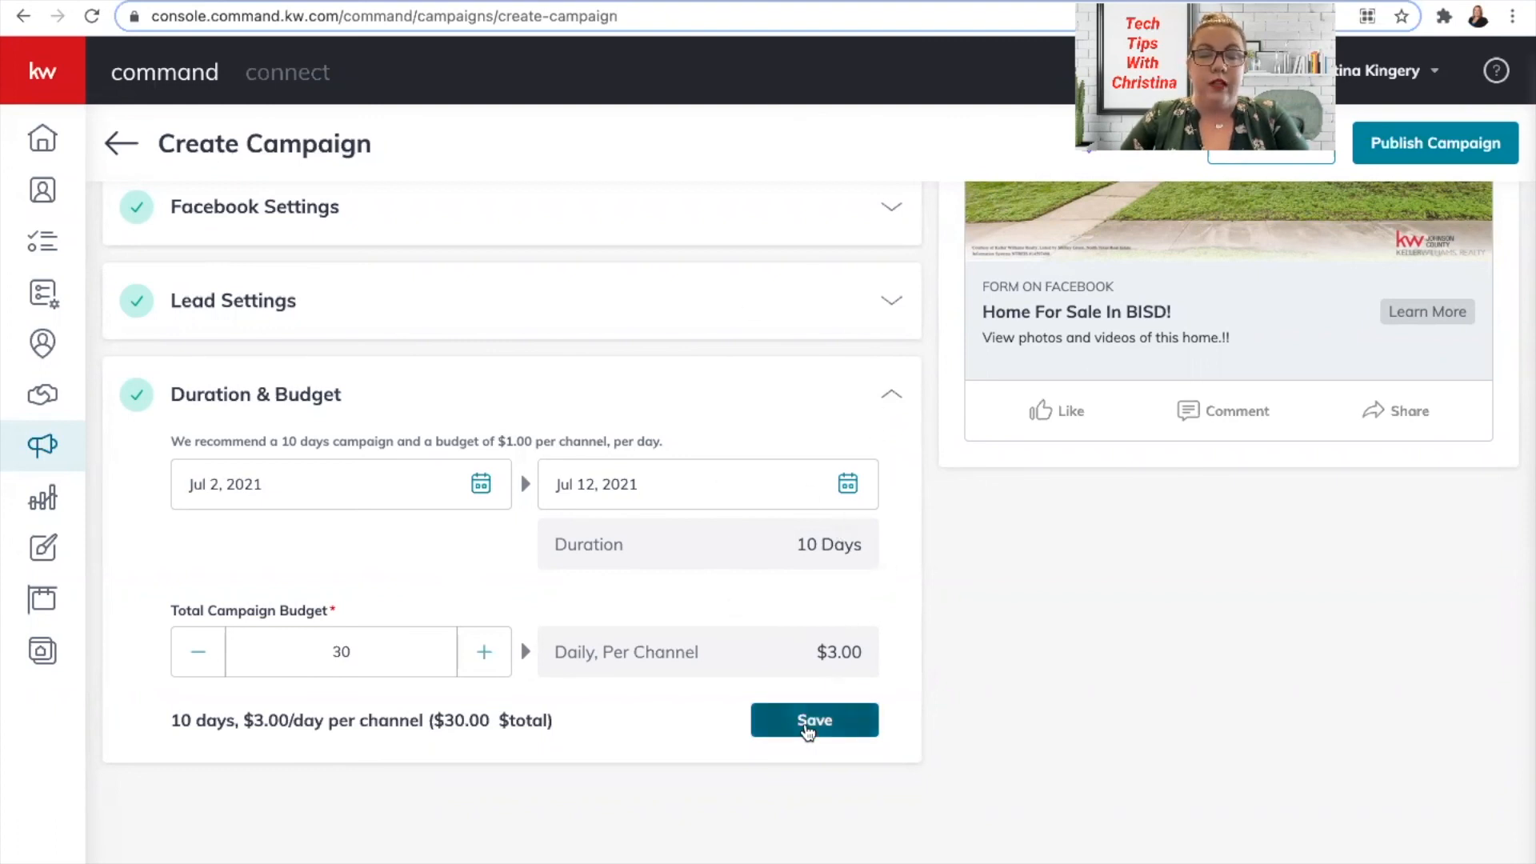
click(808, 724)
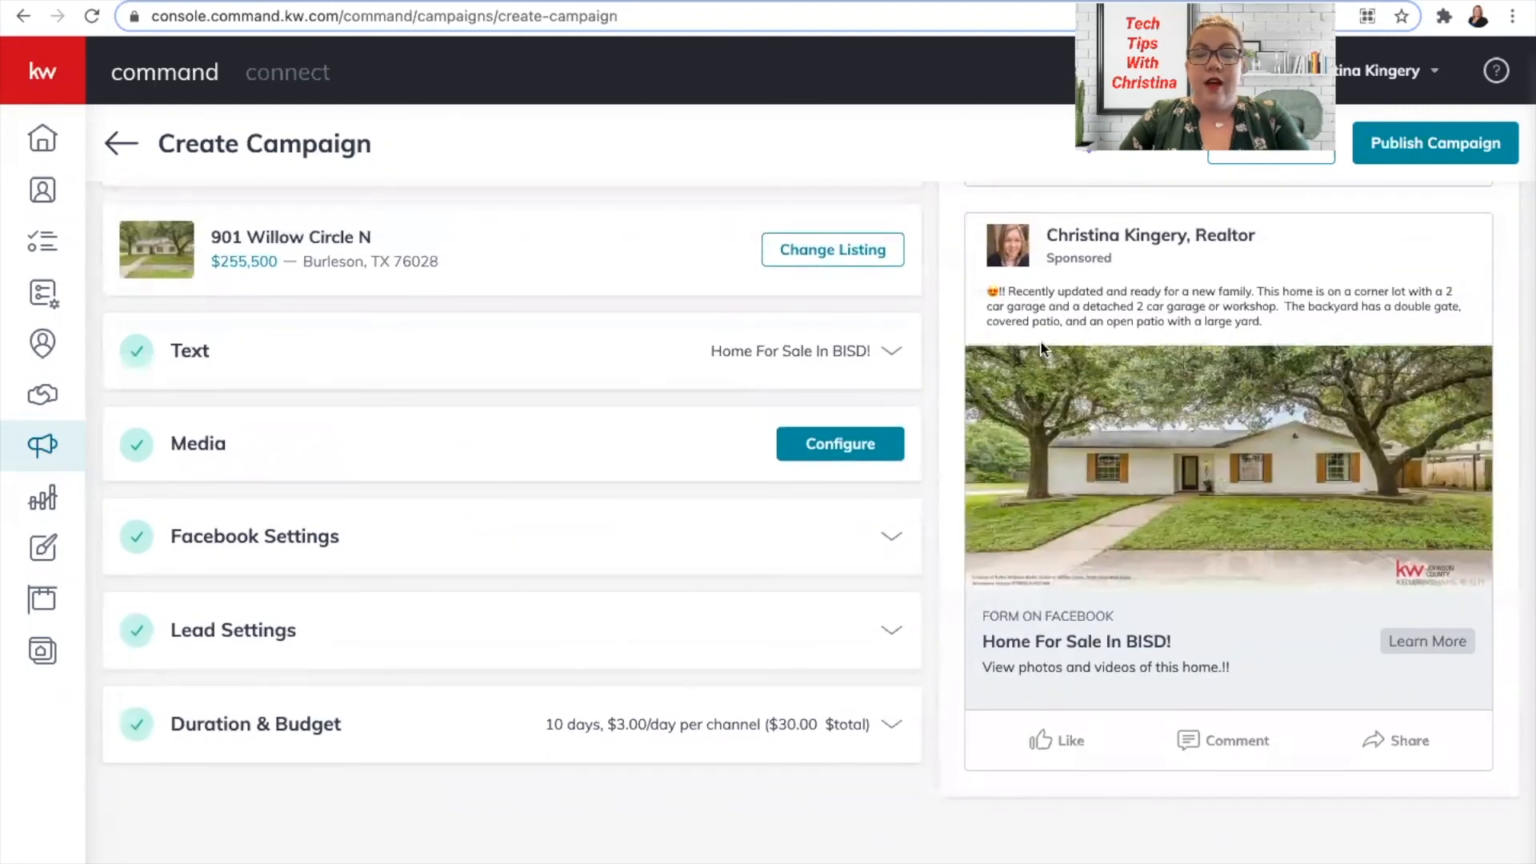
click(1431, 147)
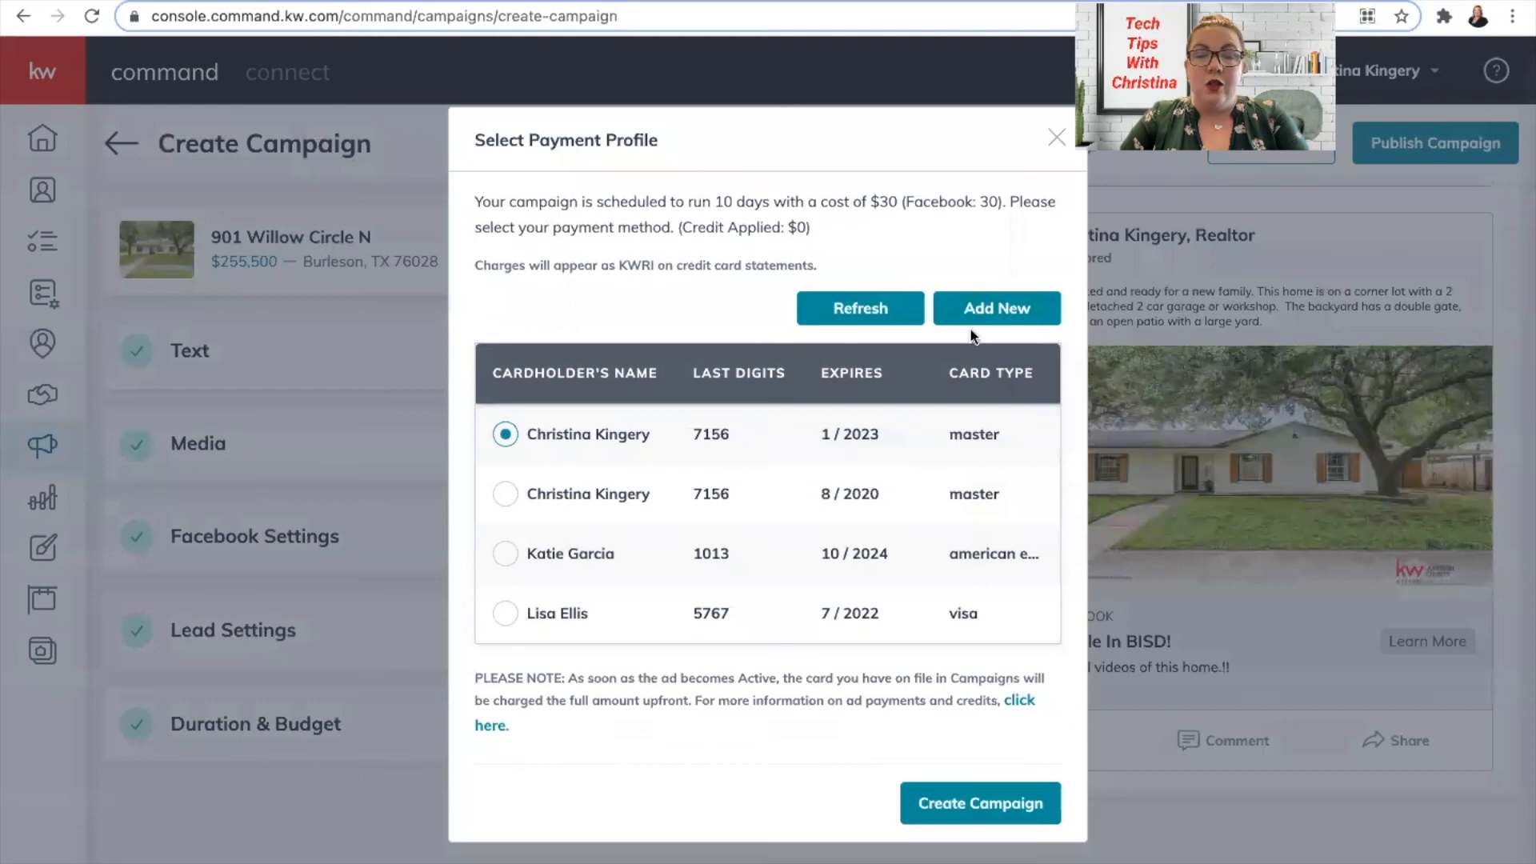
click(1054, 140)
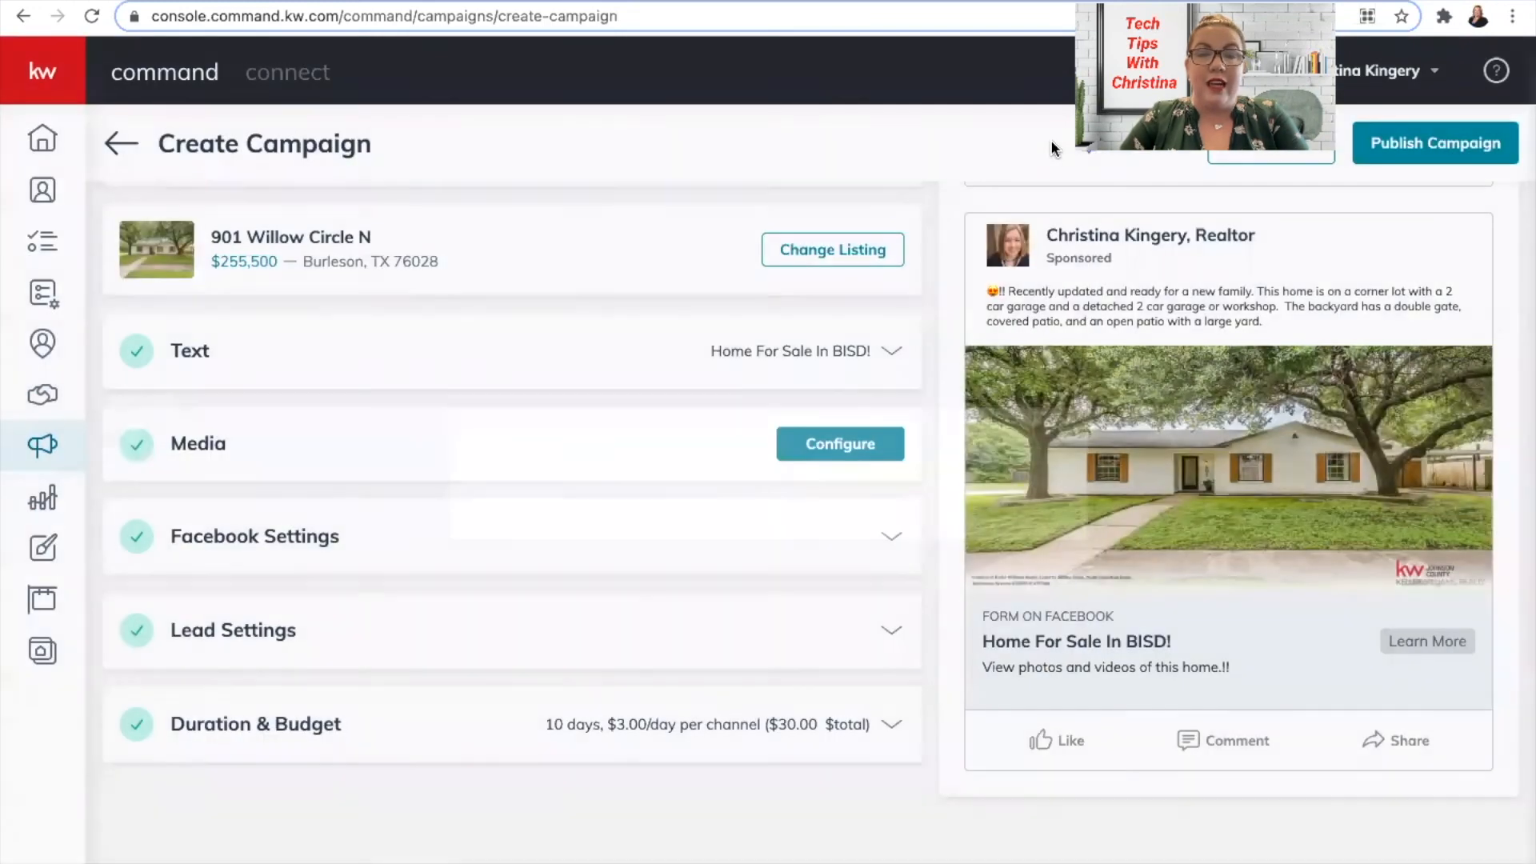